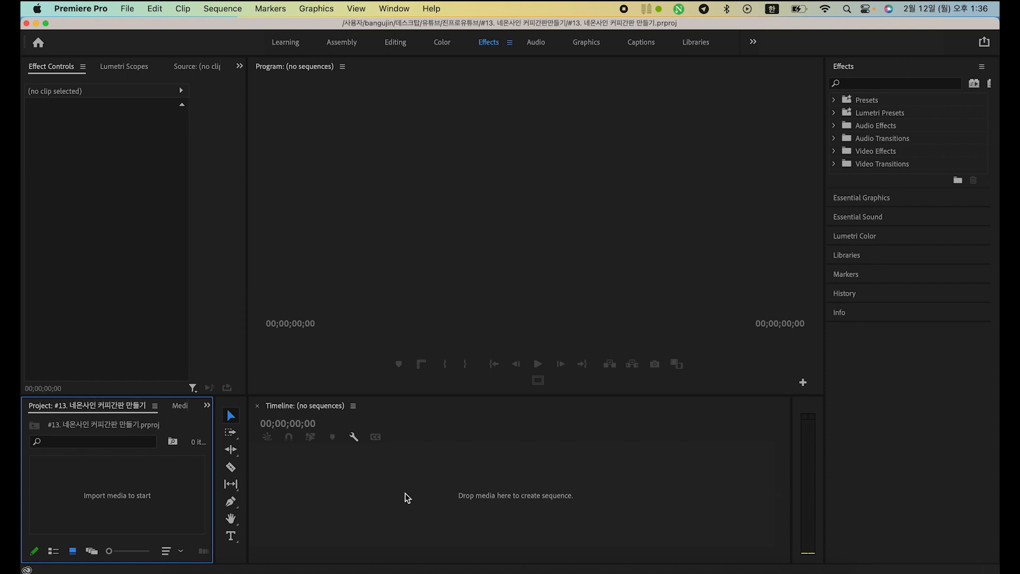
Start a new sequence in the project and set its editing mode to Custom.
right_click(132, 496)
left_click(79, 489)
right_click(123, 488)
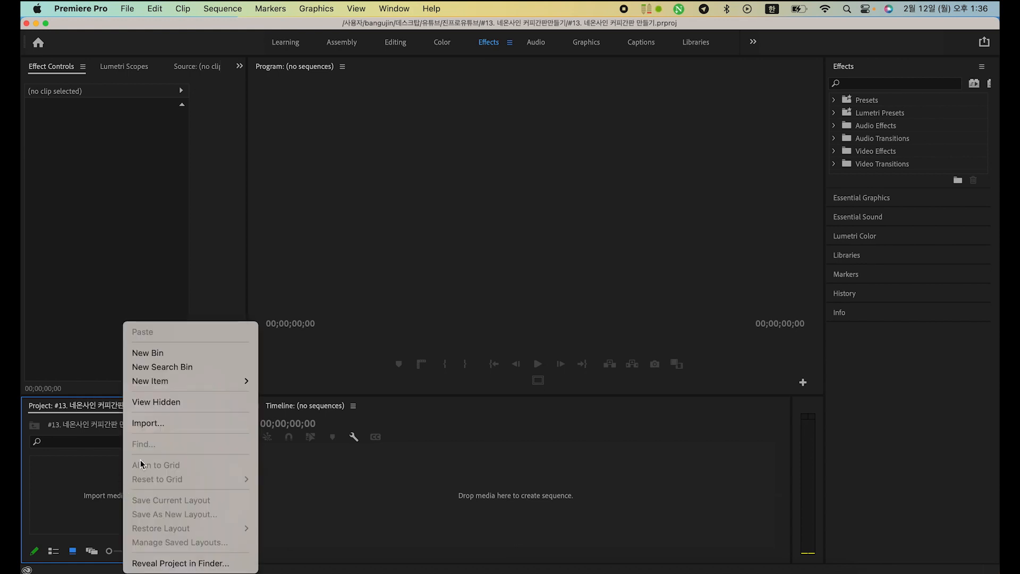
mouse_move(133, 381)
left_click(287, 381)
left_click(307, 177)
double_click(336, 181)
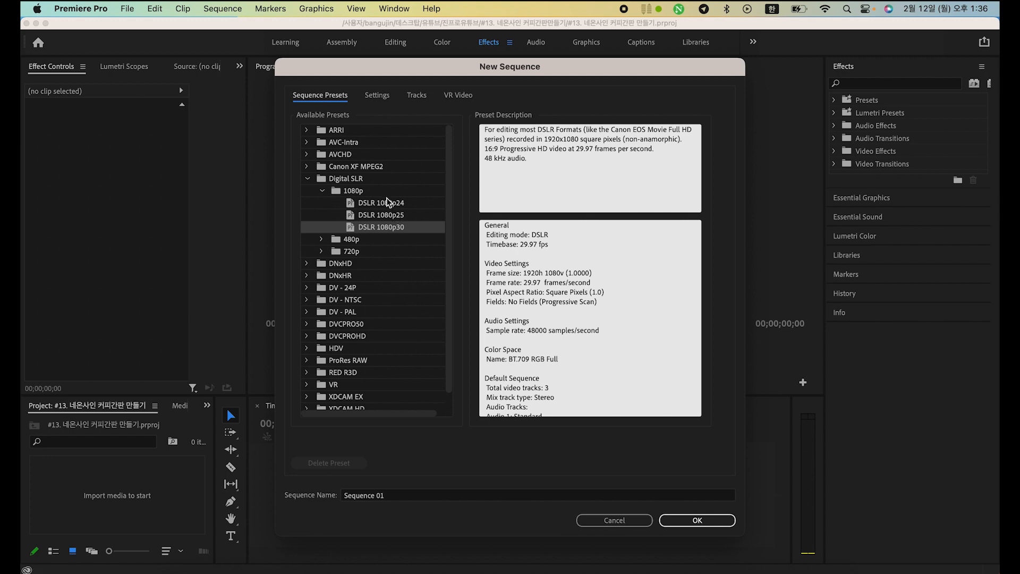
left_click(374, 95)
left_click(535, 116)
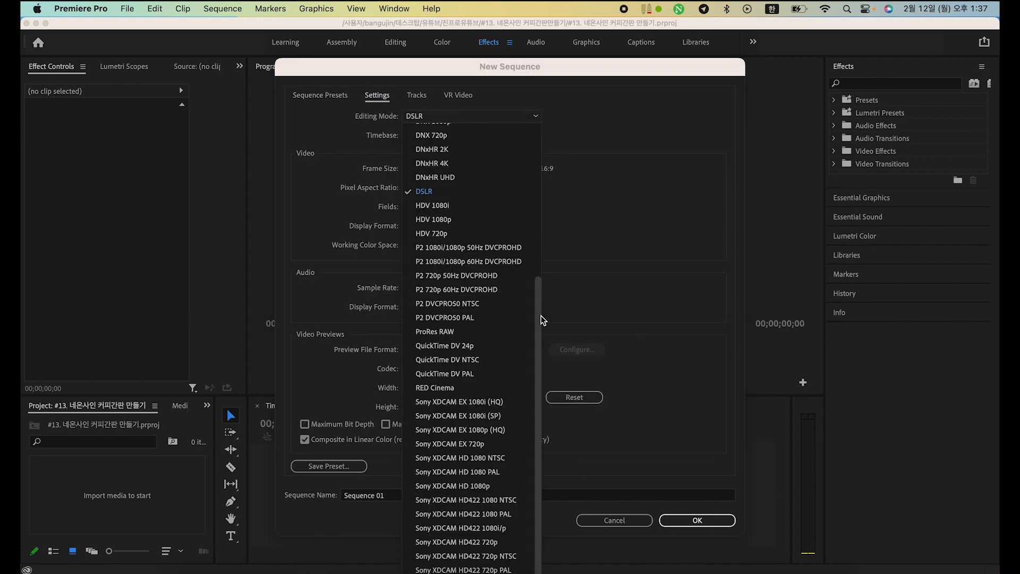
left_click_drag(541, 316, 540, 122)
left_click(457, 131)
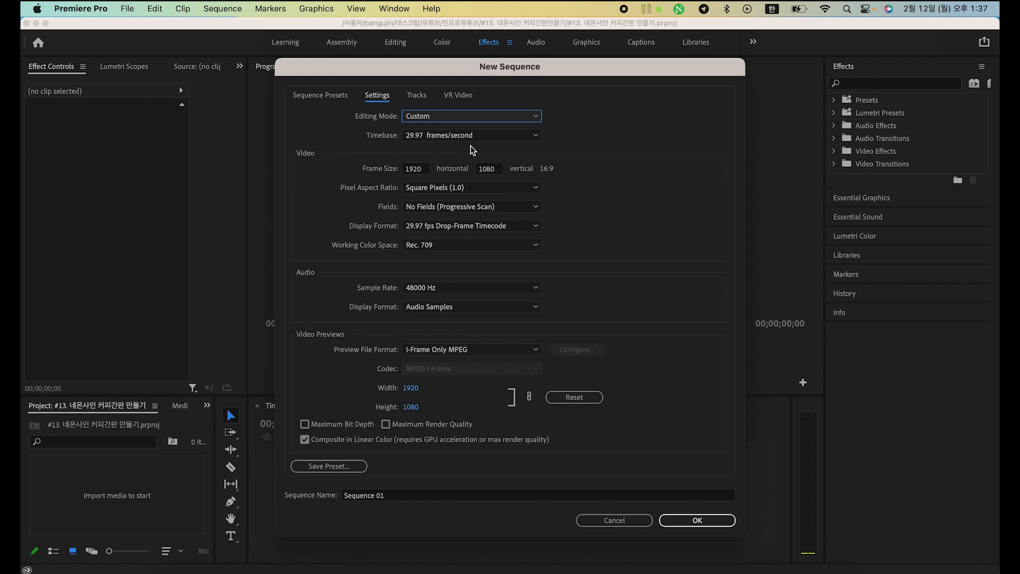
Create the sequence with a frame size of 1920 by 1080.
left_click(424, 171)
left_click_drag(424, 170, 388, 169)
left_click_drag(495, 169, 457, 168)
left_click(602, 224)
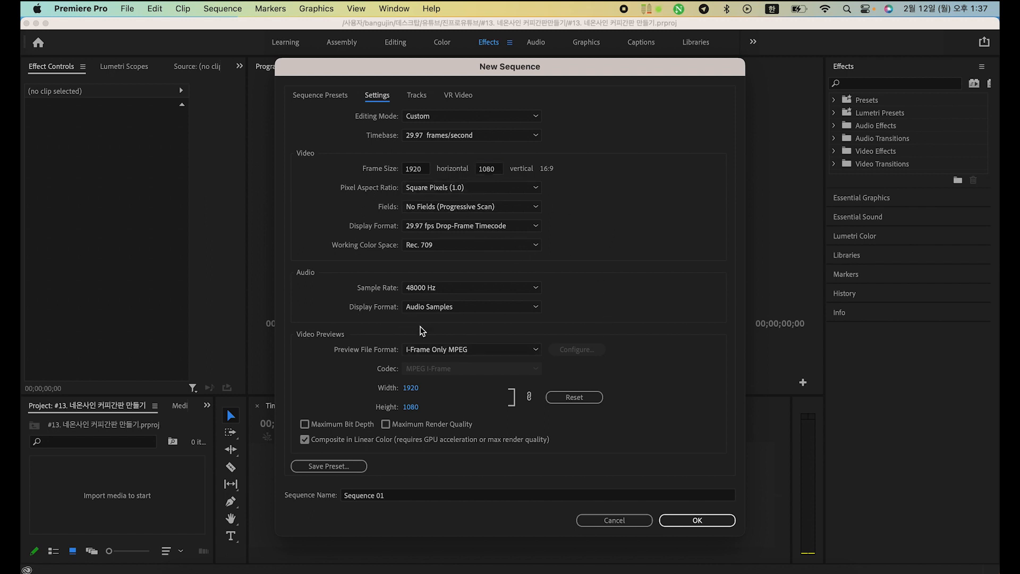
left_click(696, 520)
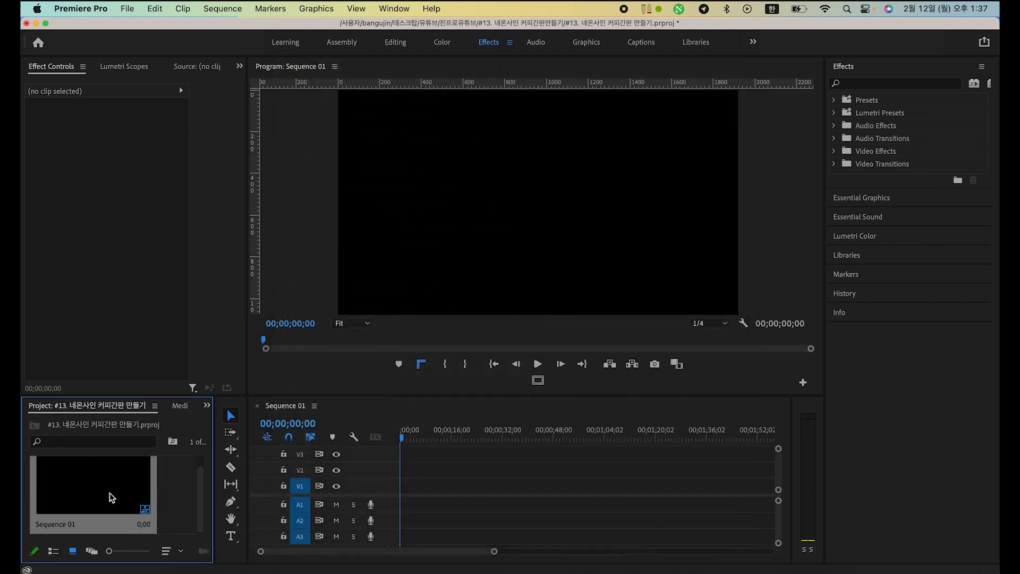
Import the coffee bean image and place it at the start of video track V1.
left_click(164, 507)
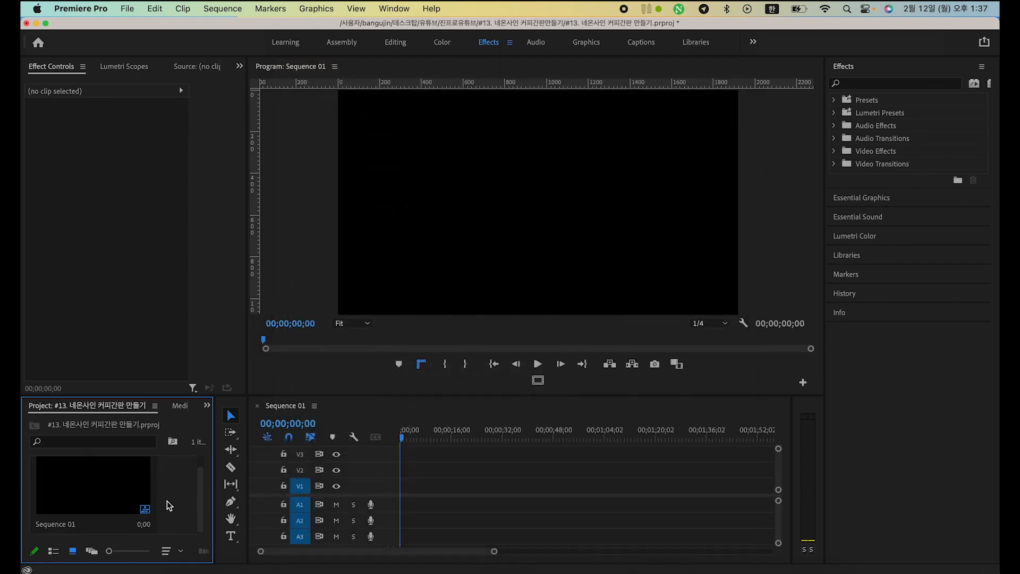
double_click(167, 501)
double_click(478, 148)
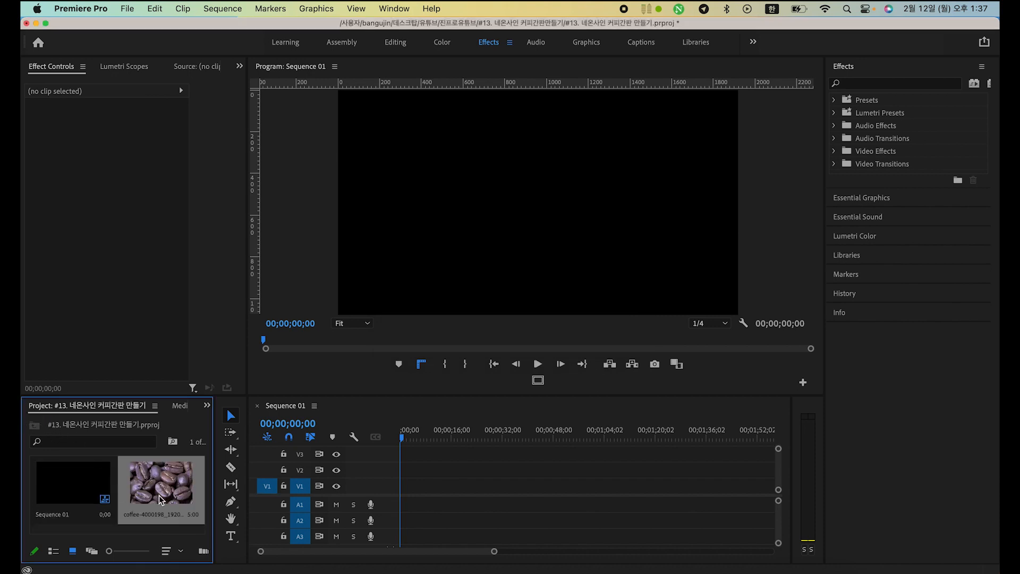
left_click_drag(164, 490, 400, 493)
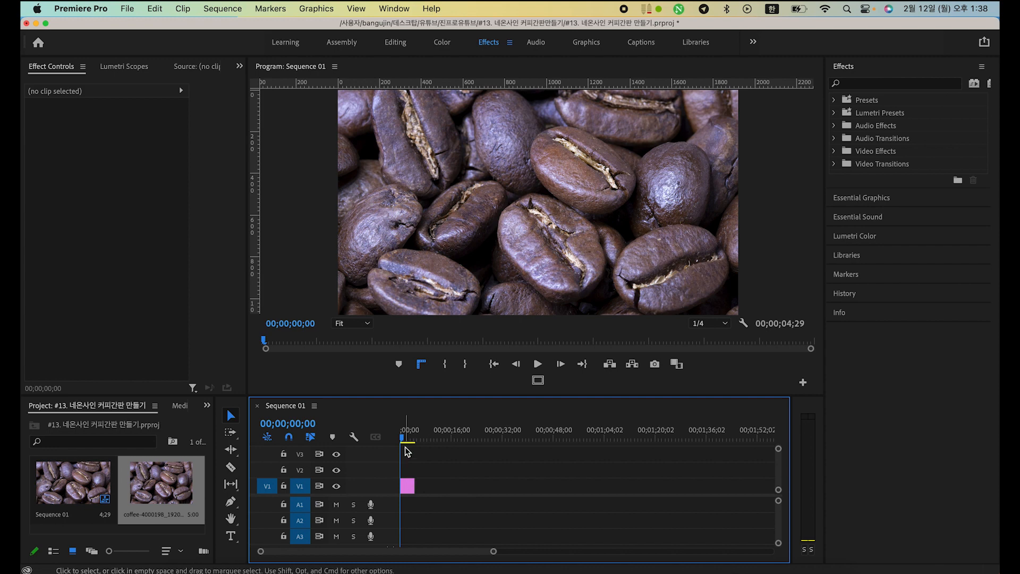
Select the coffee bean clip, preview its playback and park the playhead at 00;00;01;24.
left_click(407, 485)
key("space")
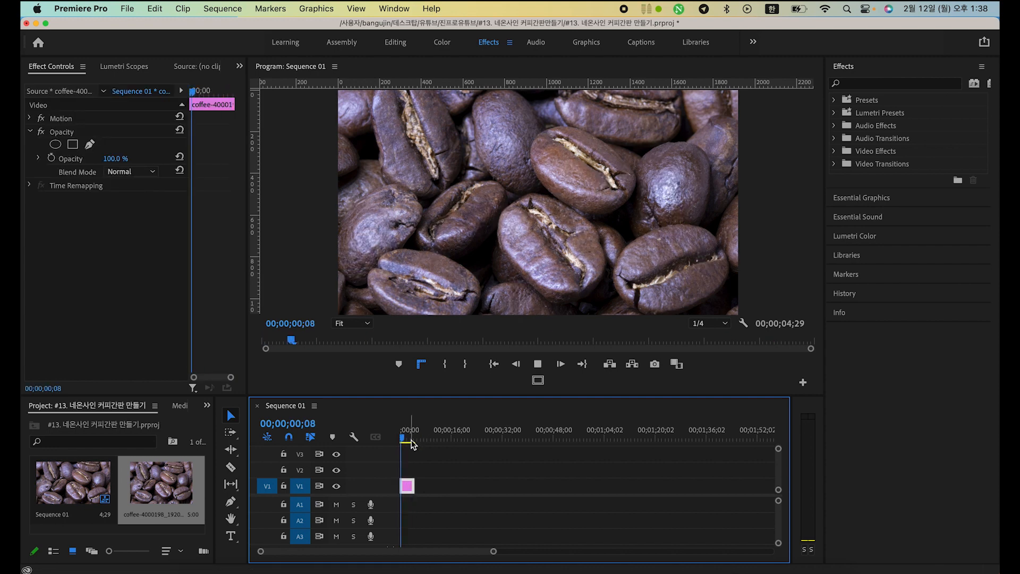
key("space")
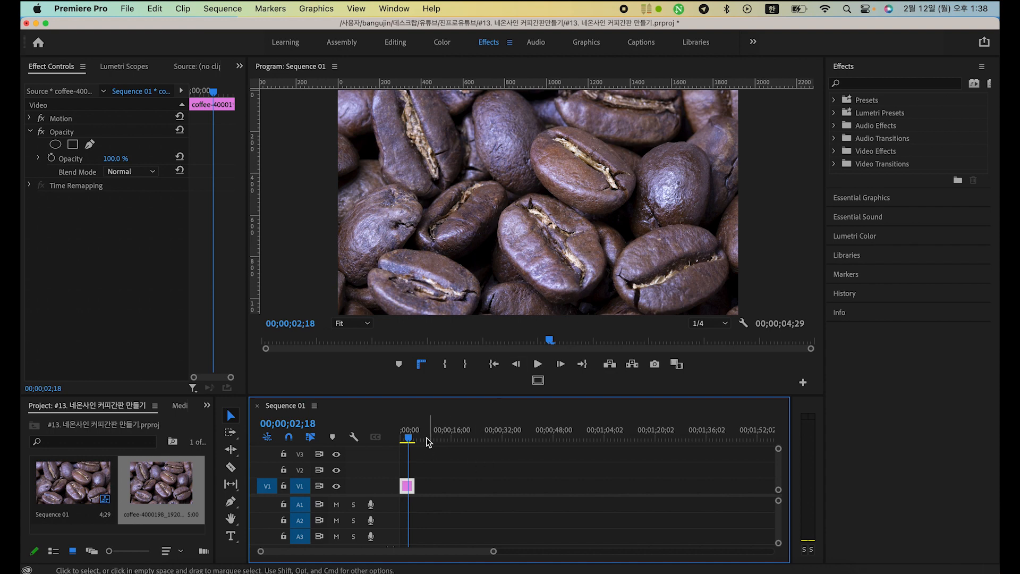
left_click_drag(408, 440, 405, 442)
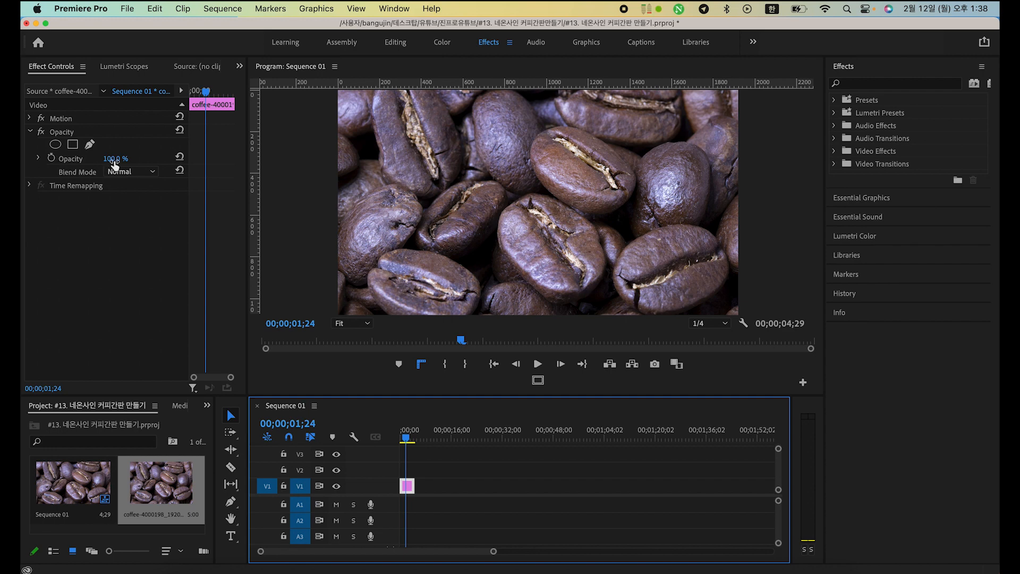
Set the coffee bean clip's opacity to 50%.
left_click_drag(116, 162, 100, 162)
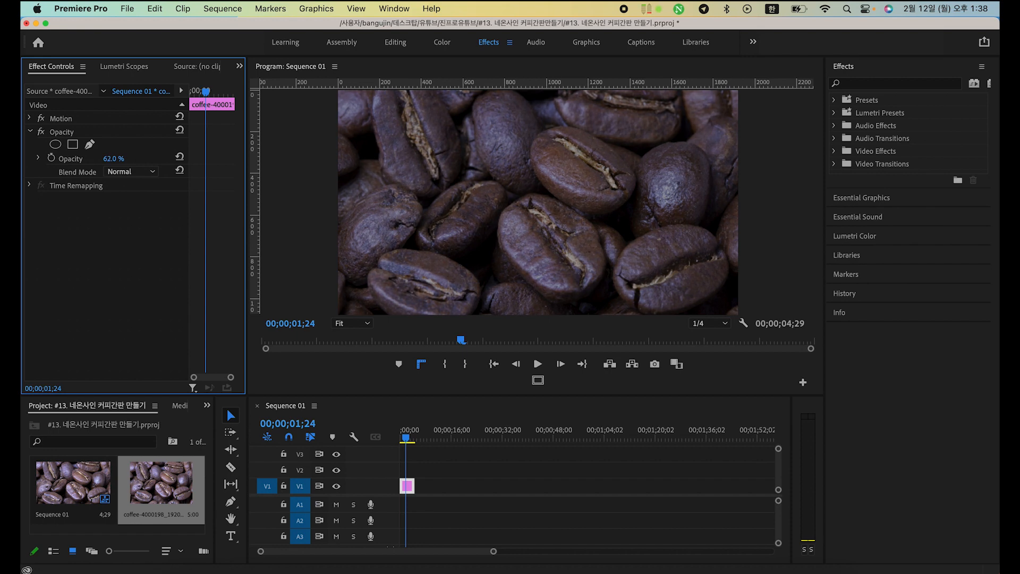
left_click_drag(107, 158, 110, 158)
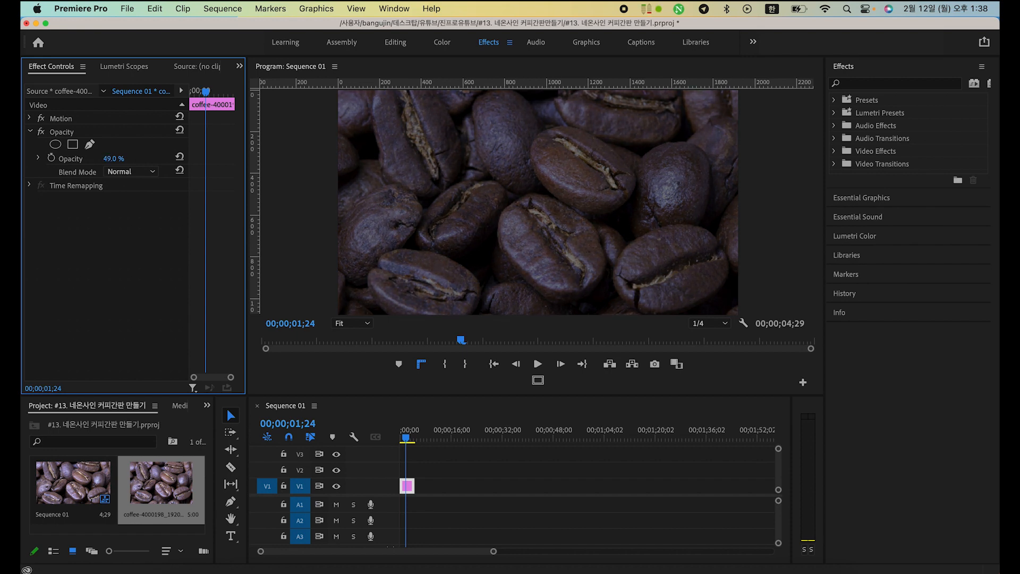
left_click(120, 158)
type("50")
key("Return")
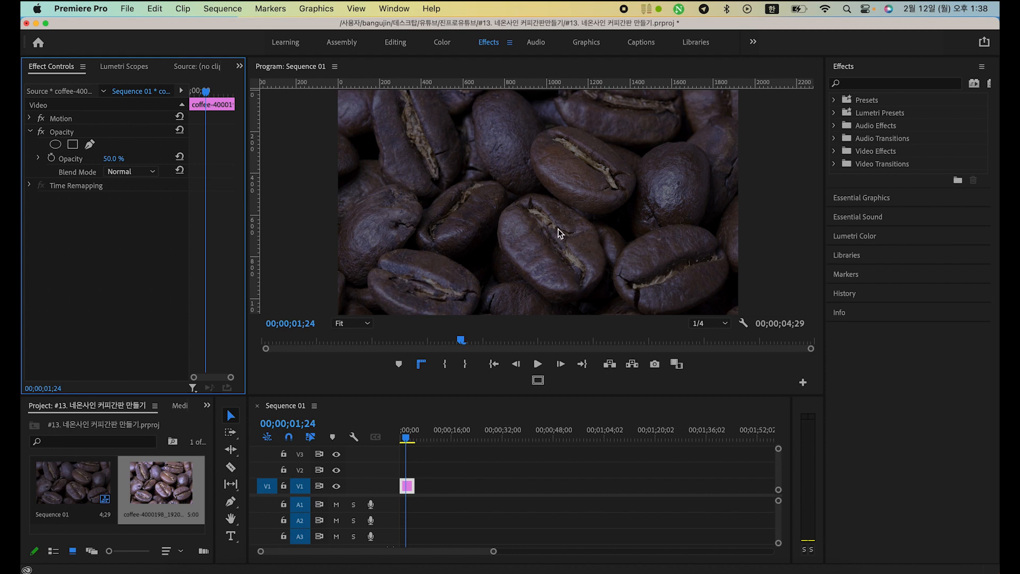
Darken the edges of the coffee bean clip with a Lumetri Color vignette amount of -3.0.
left_click(853, 237)
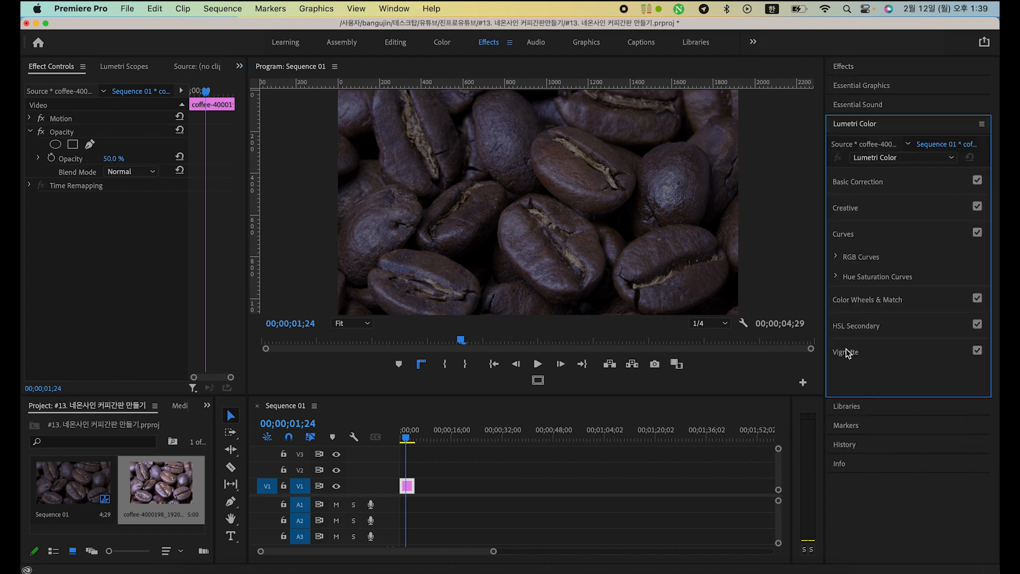
left_click(850, 352)
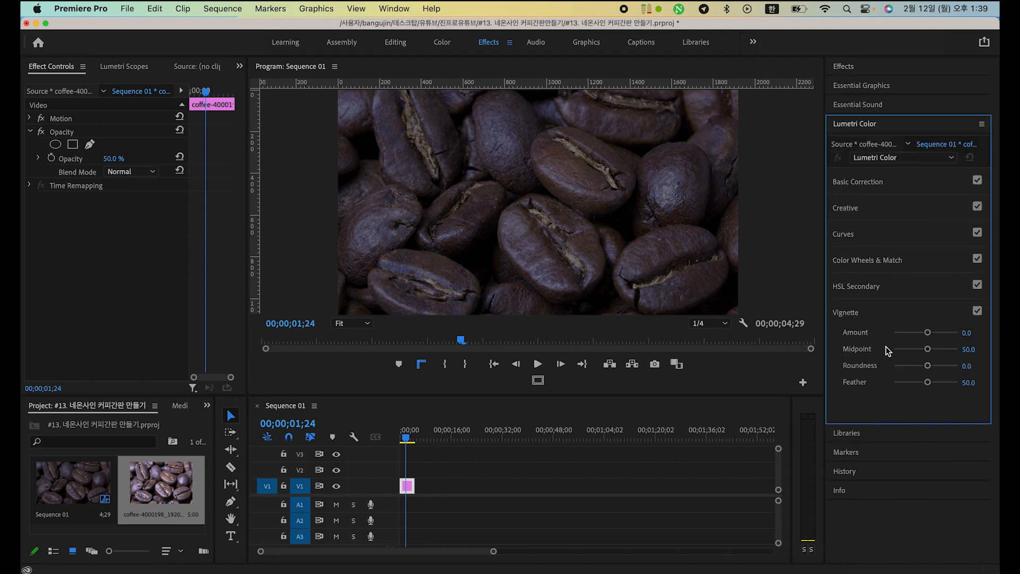
left_click_drag(927, 332, 891, 334)
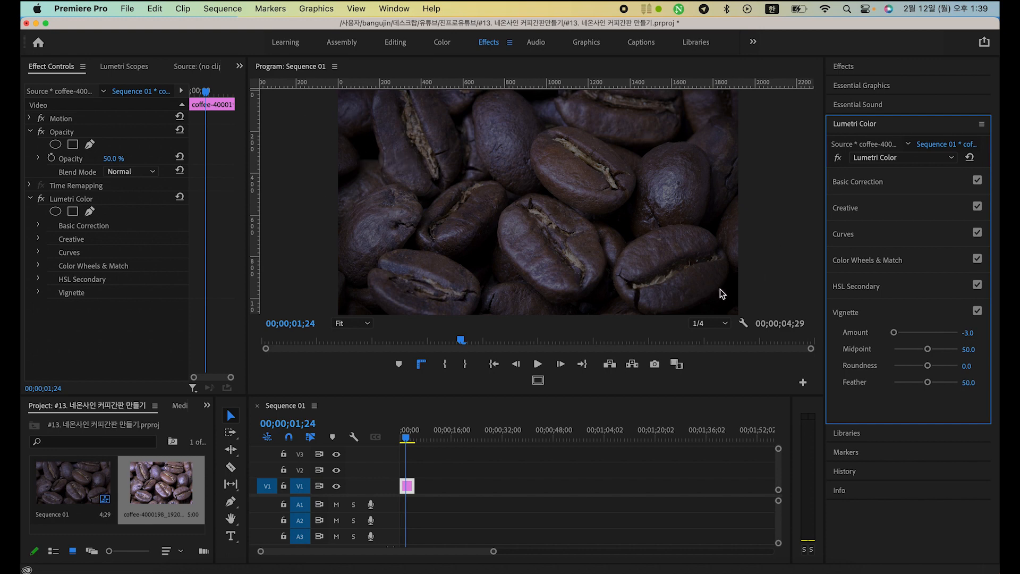
Return to the start of the sequence and add the text "Coffee" near the middle of the frame.
left_click(441, 461)
key("Home")
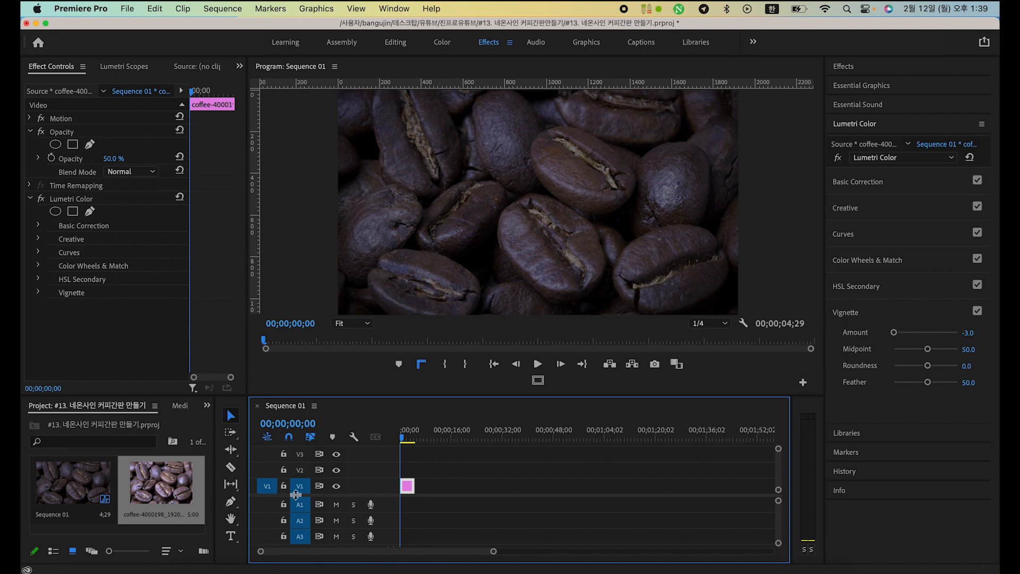
left_click(231, 537)
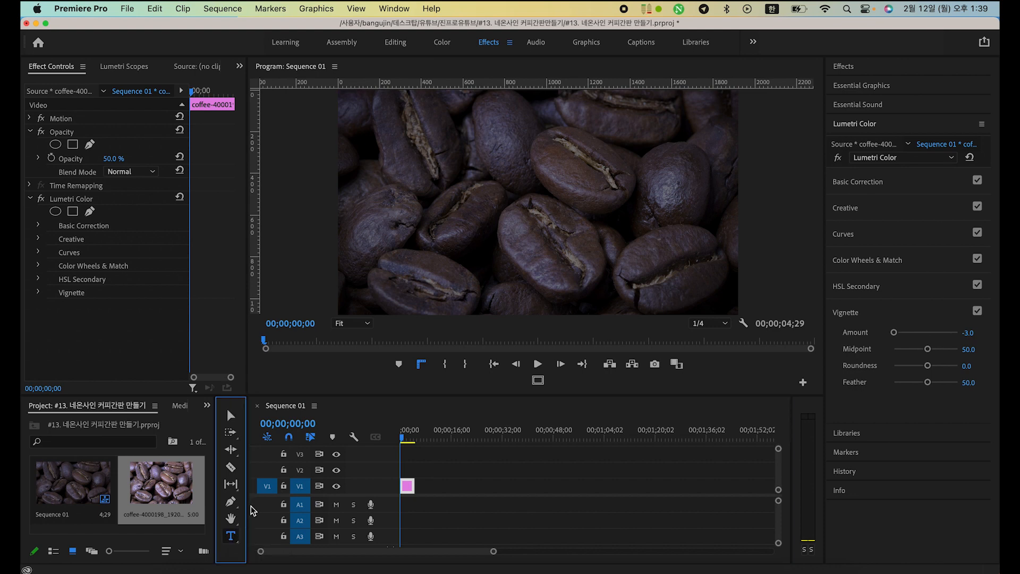
left_click(506, 194)
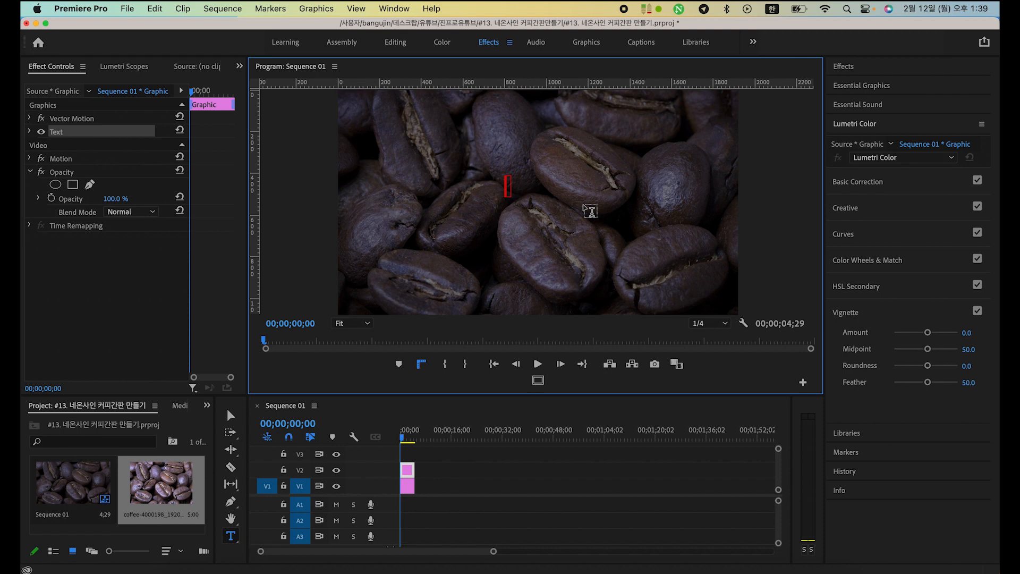
type("ㅊ")
key("Return")
key("BackSpace")
key("Caps_Lock")
type("Coffee")
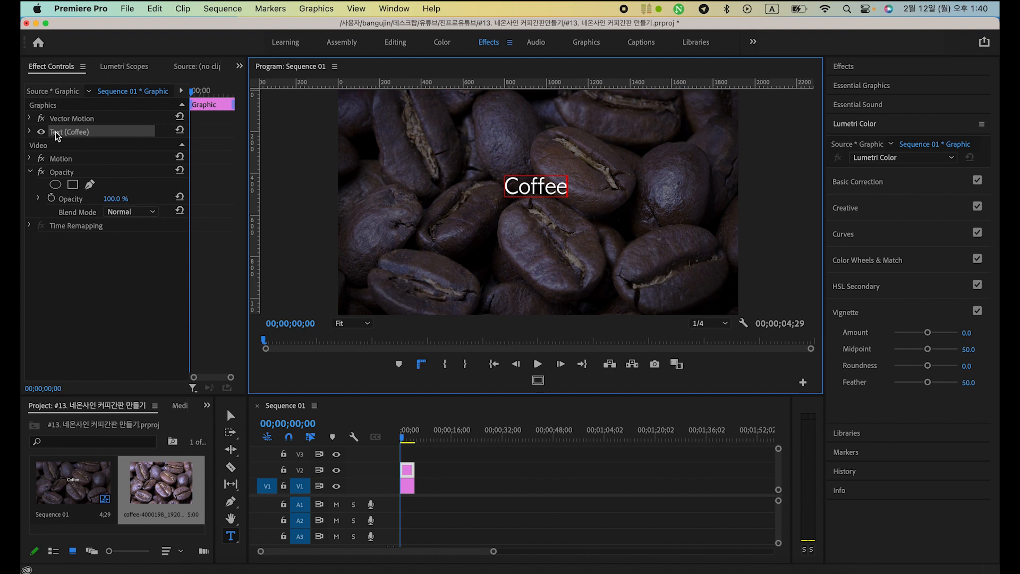
Expand the Coffee text's properties and try to set its font to SUIT ExtraBold.
left_click(29, 131)
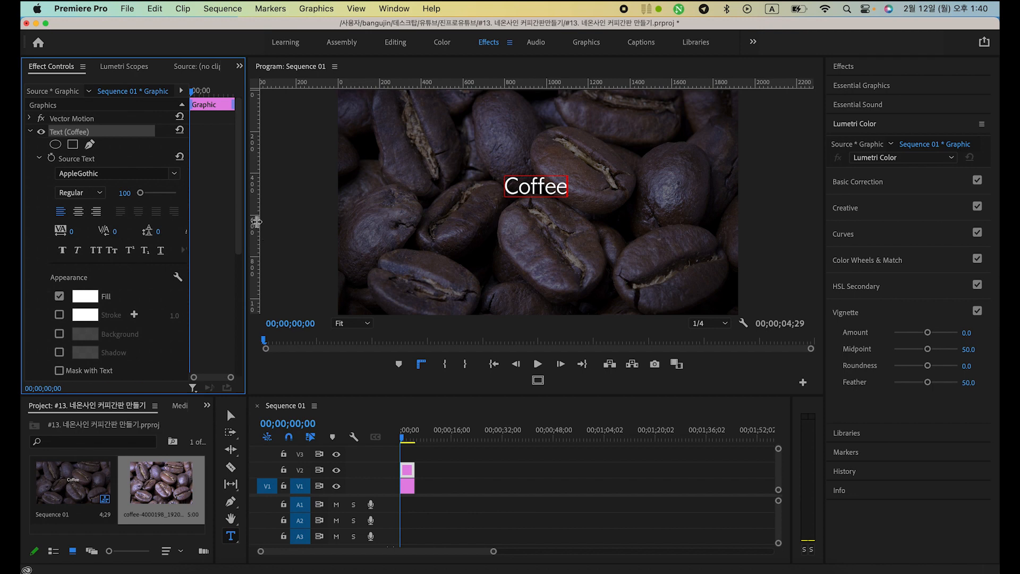
left_click(116, 172)
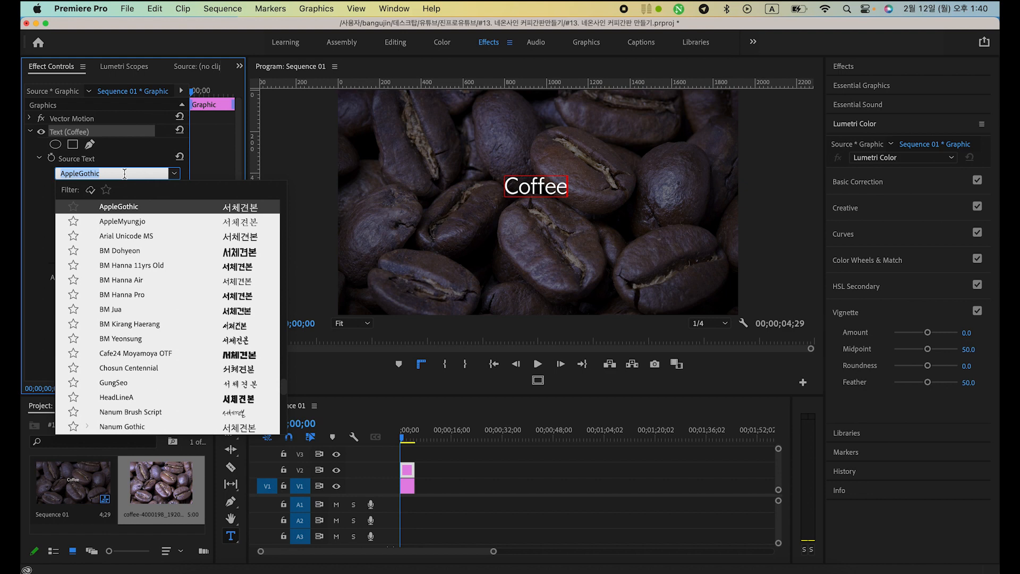
type("suit")
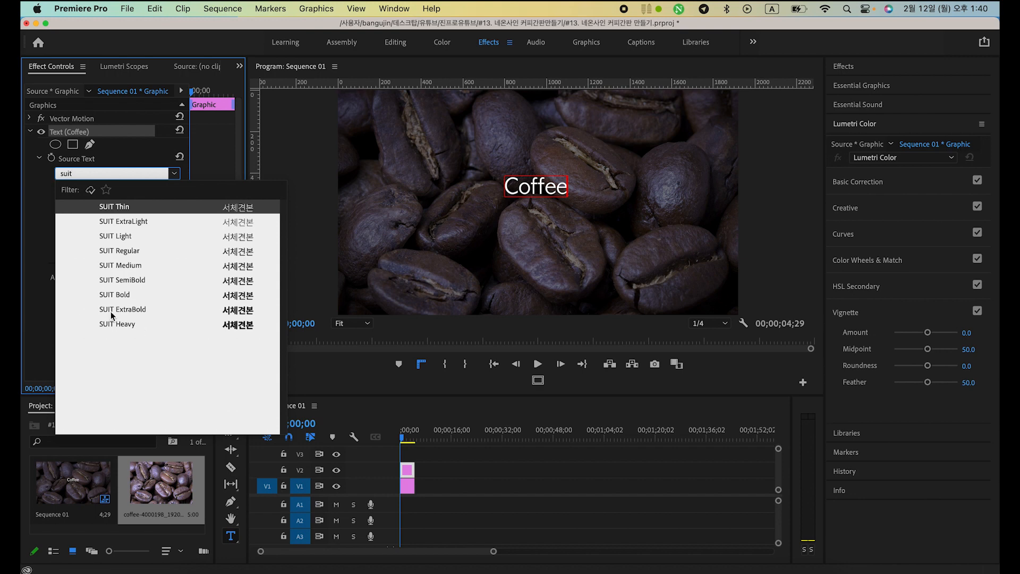
left_click(125, 310)
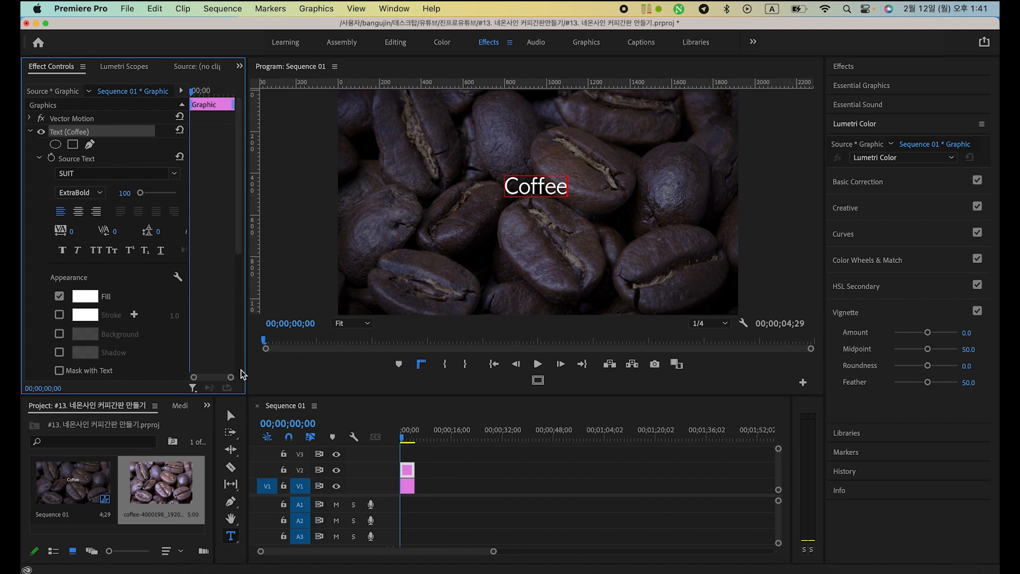
Select the Coffee text as an object and set its font to SUIT Heavy.
left_click(229, 416)
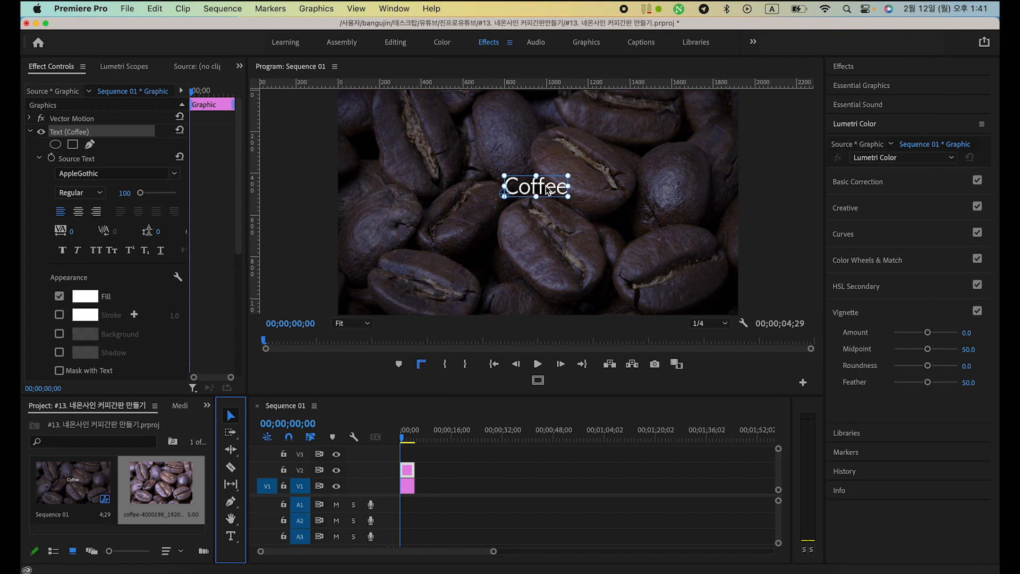
left_click(135, 175)
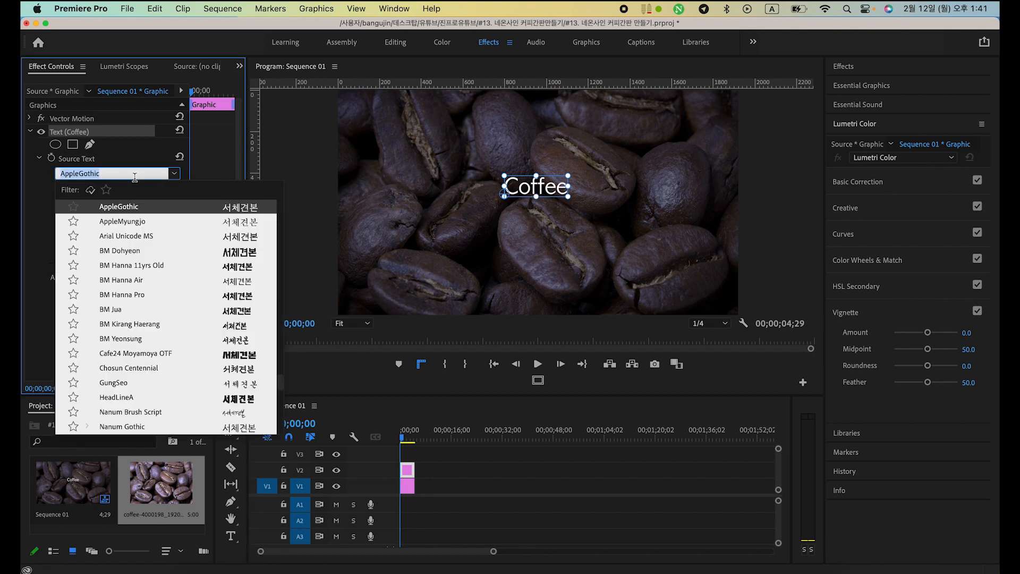
type("suit")
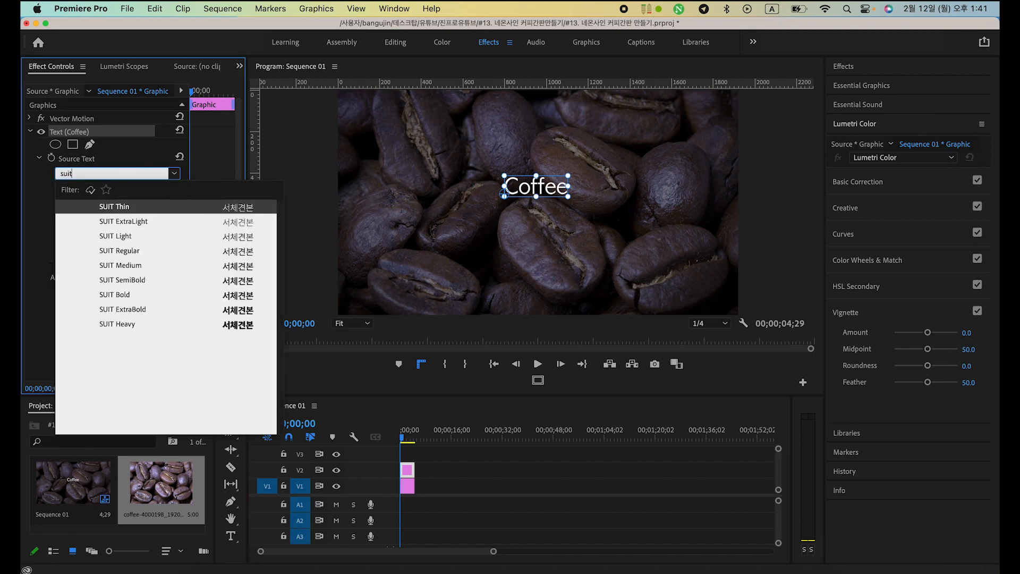
left_click(132, 308)
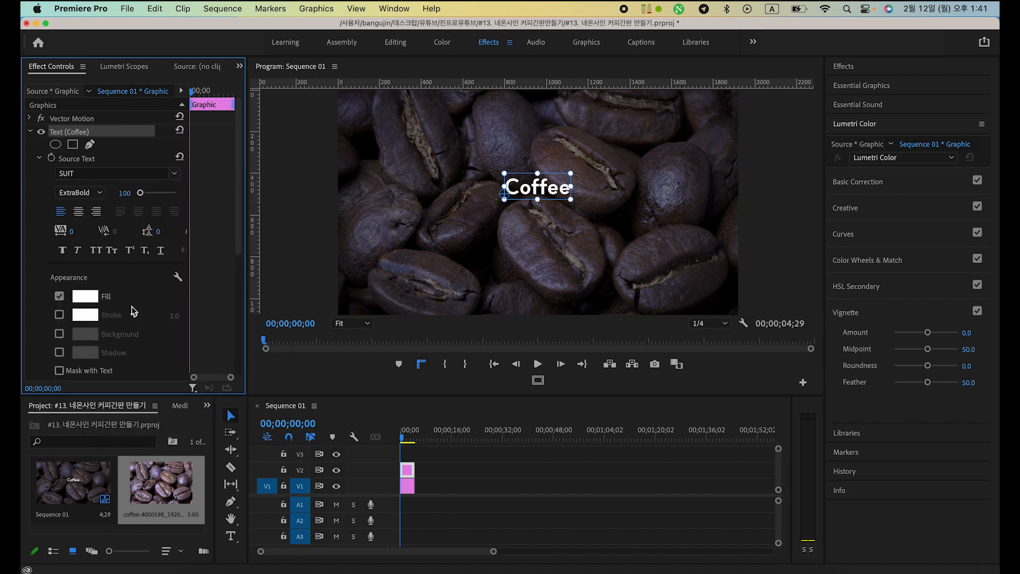
left_click(175, 175)
left_click(125, 175)
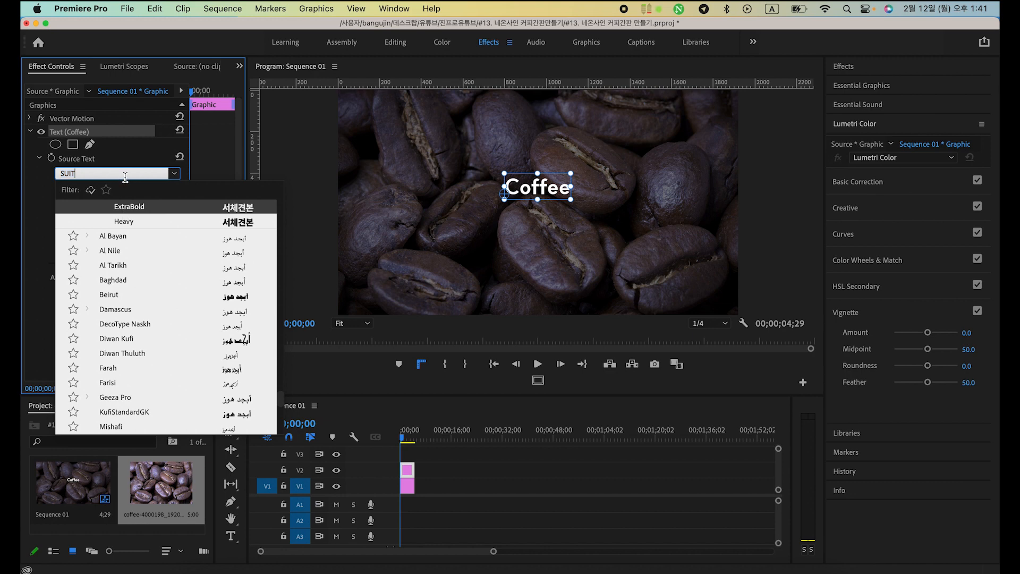
left_click(126, 221)
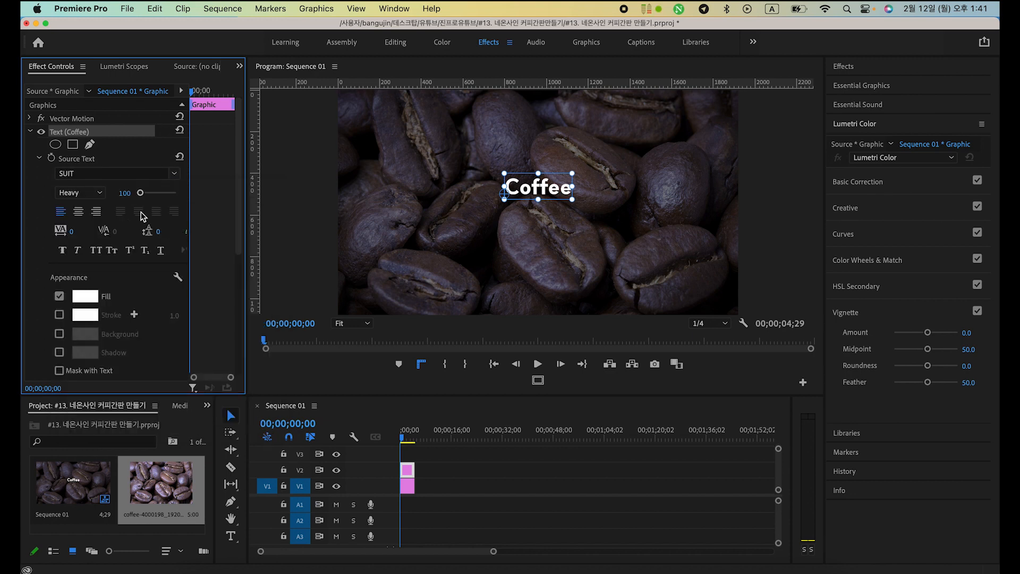
Set the Coffee text's size to 200 and move it to the center of the frame.
scroll(141, 212, "down", 1)
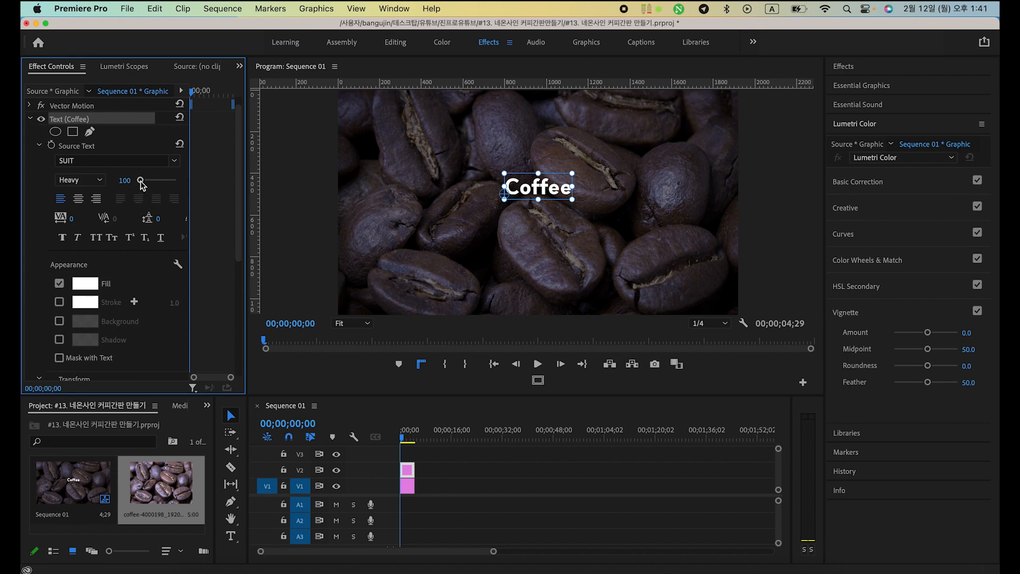
left_click_drag(141, 181, 143, 182)
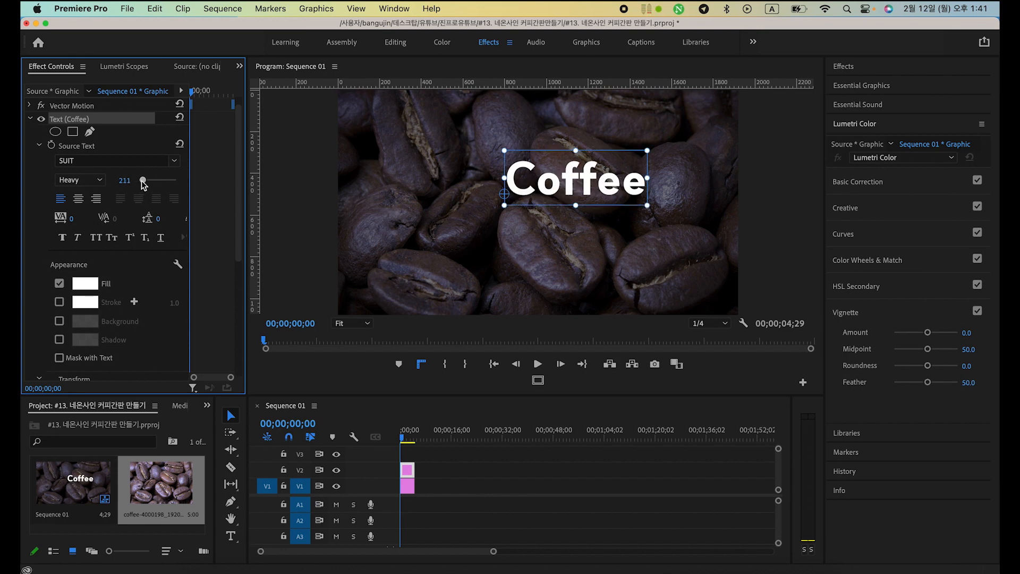
left_click(125, 180)
type("2")
type("00")
left_click_drag(573, 187, 536, 208)
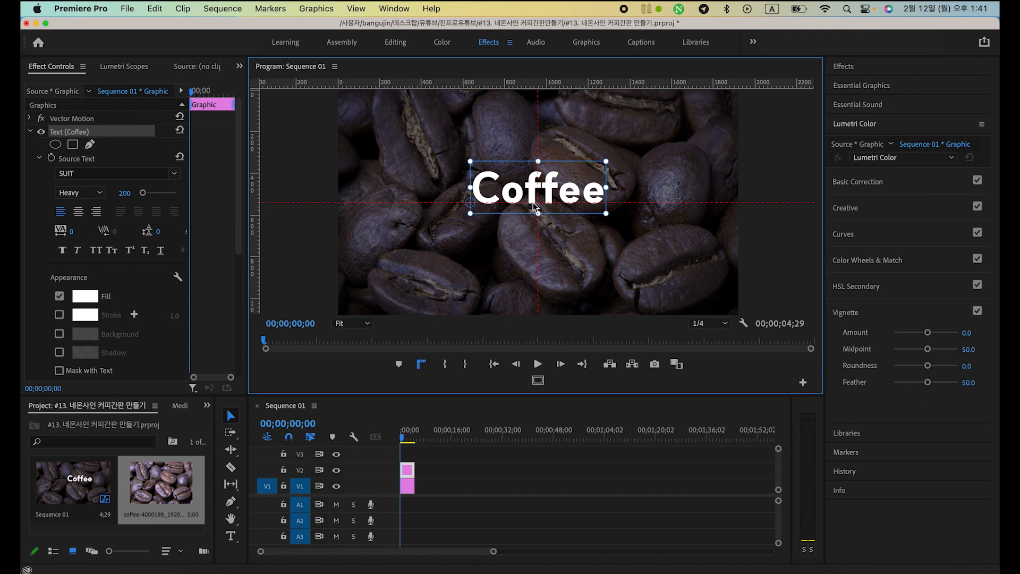
Center the Coffee text on the crossing guides and set its fill color to orange E79825.
mouse_move(535, 207)
left_mouse_down()
mouse_move(538, 226)
mouse_move(540, 215)
left_mouse_up()
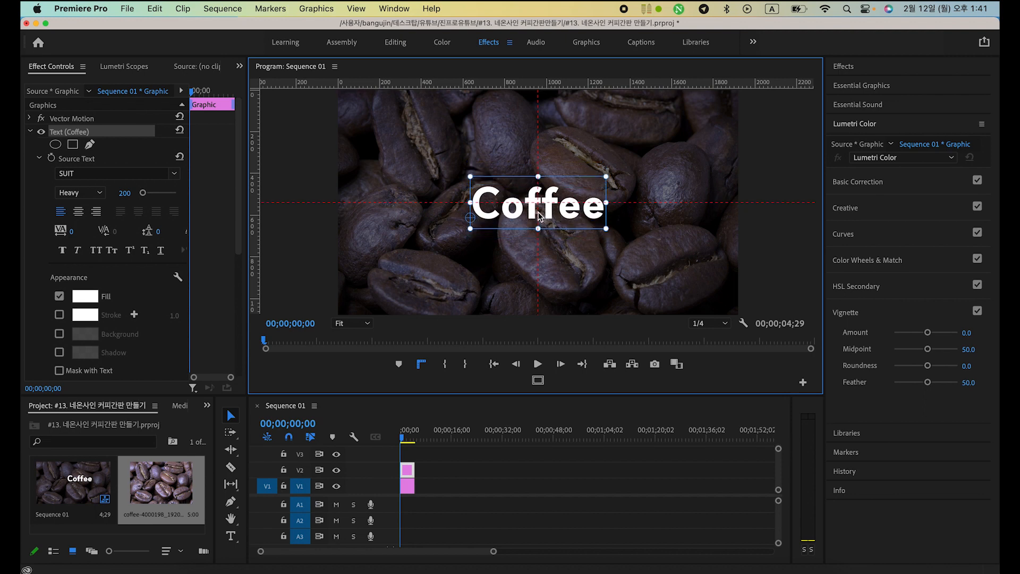
left_click_drag(540, 215, 539, 215)
scroll(93, 238, "down", 4)
left_click(75, 192)
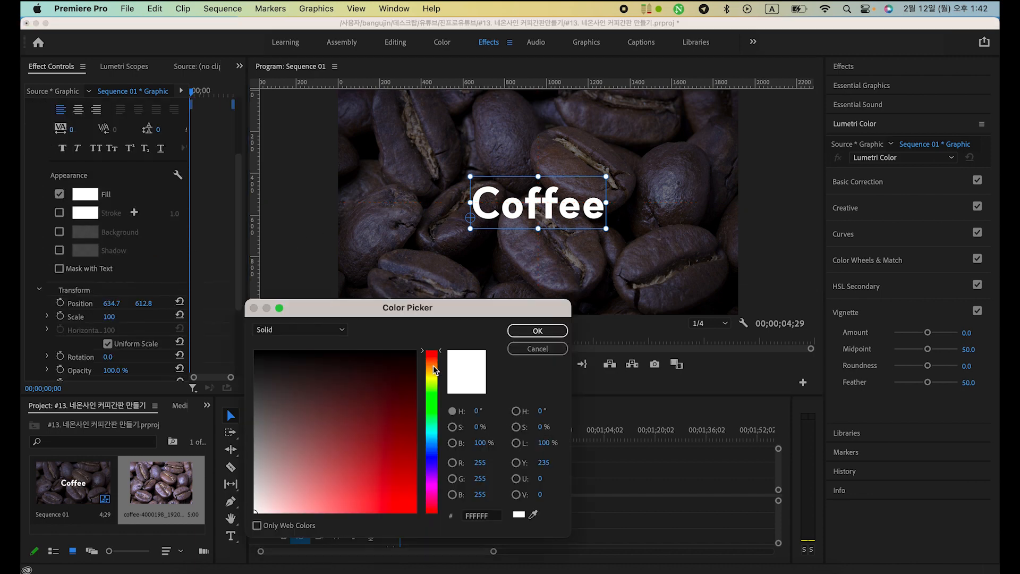
left_click(433, 366)
left_click_drag(402, 469, 393, 501)
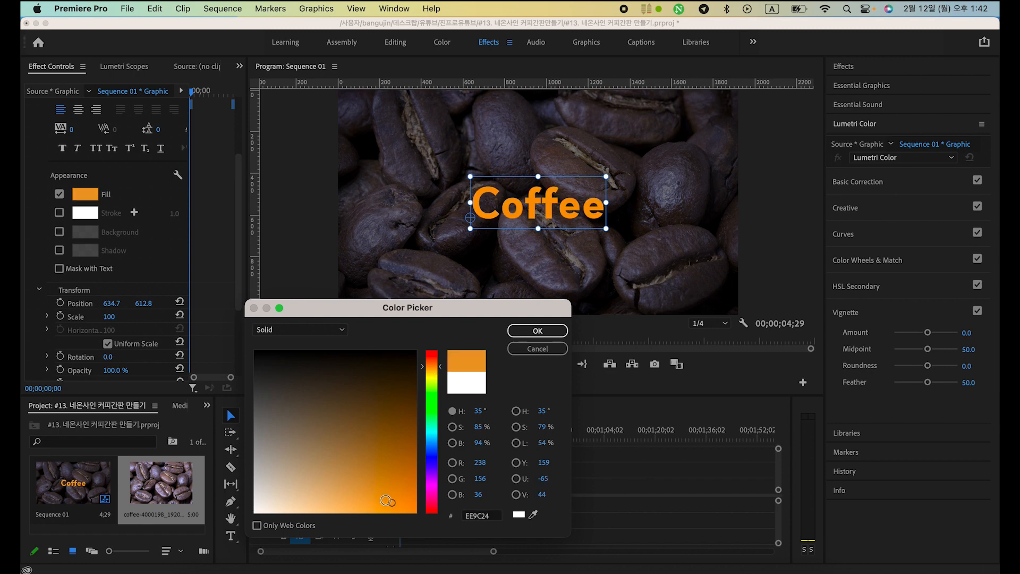
left_click(393, 498)
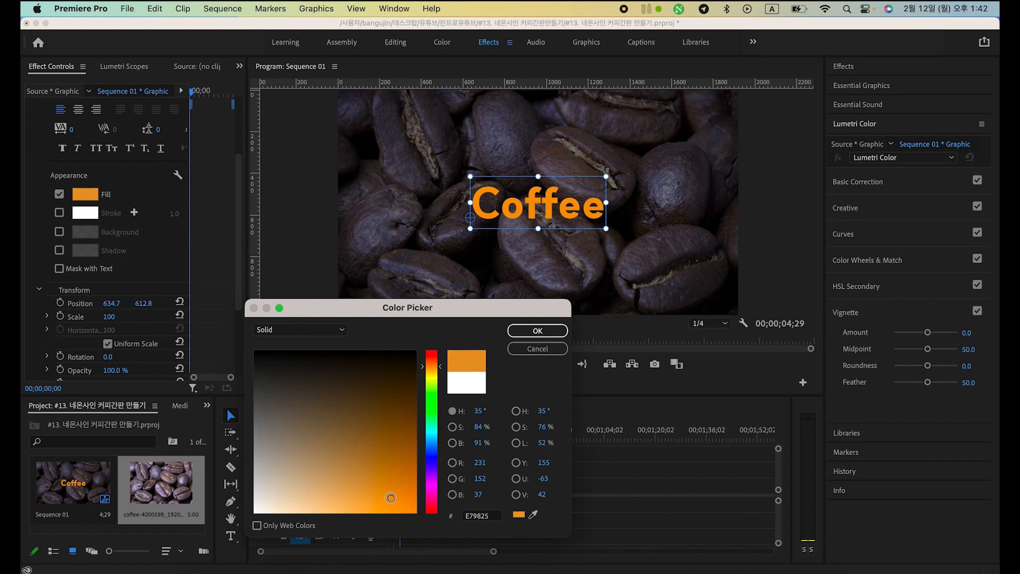
Copy the fill color's hex code E79825 and confirm the orange fill.
left_click(496, 516)
left_click_drag(496, 515, 458, 520)
key("super+c")
left_click(538, 332)
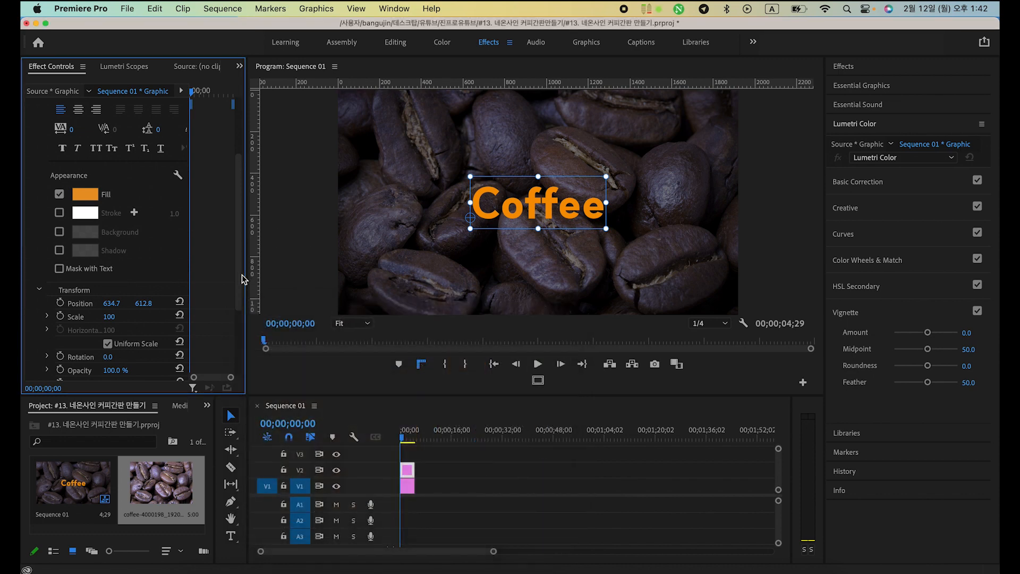
Enable the Coffee text's stroke, color it with the copied E79825, and turn off the fill.
scroll(86, 219, "up", 1)
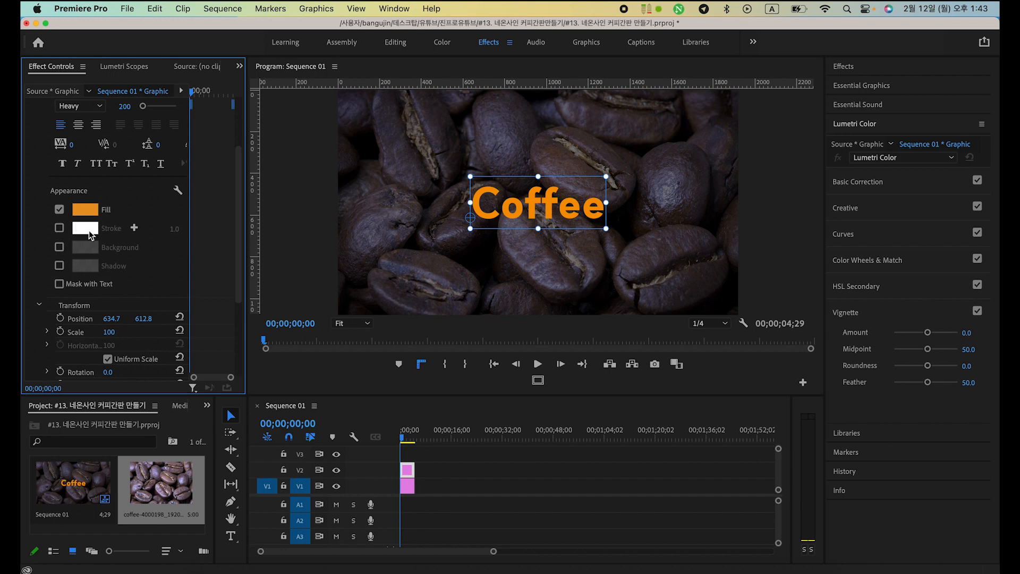
left_click(59, 229)
left_click(88, 229)
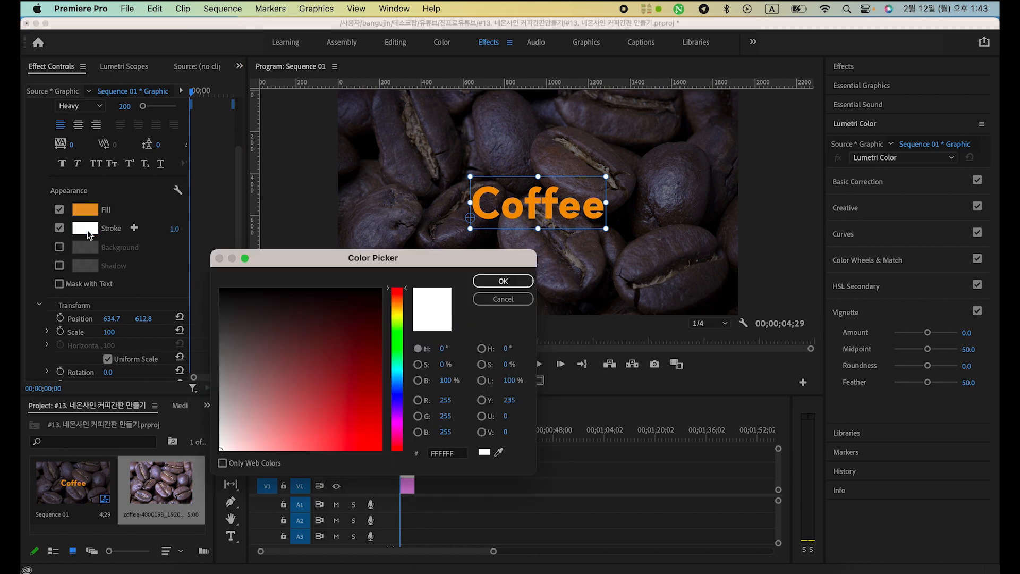
left_click(445, 454)
key("super+v")
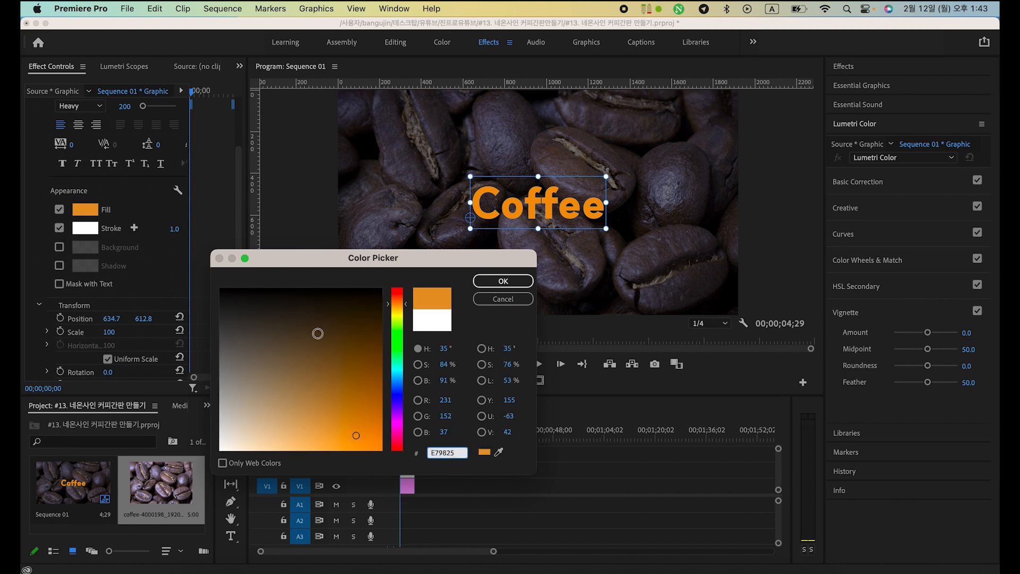
left_click(503, 281)
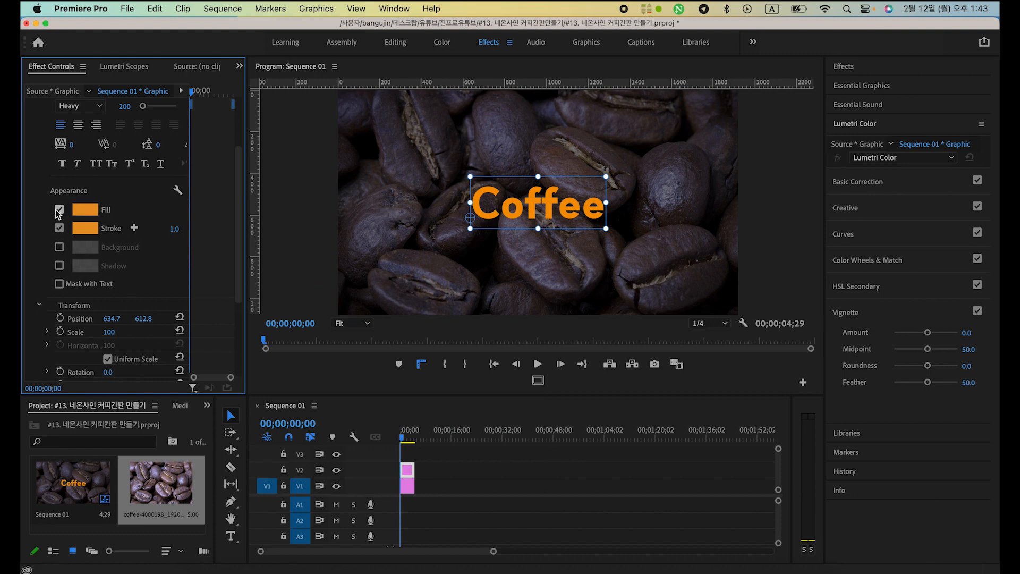
left_click(59, 209)
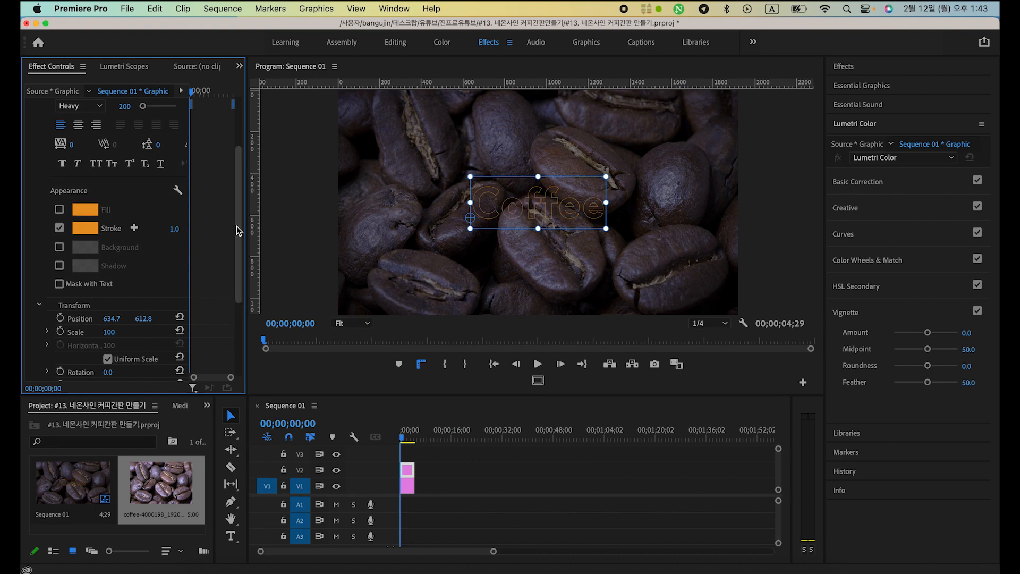
Enable the Coffee text's shadow with angle 0°, distance 0 and size 16.9.
scroll(238, 230, "down", 2)
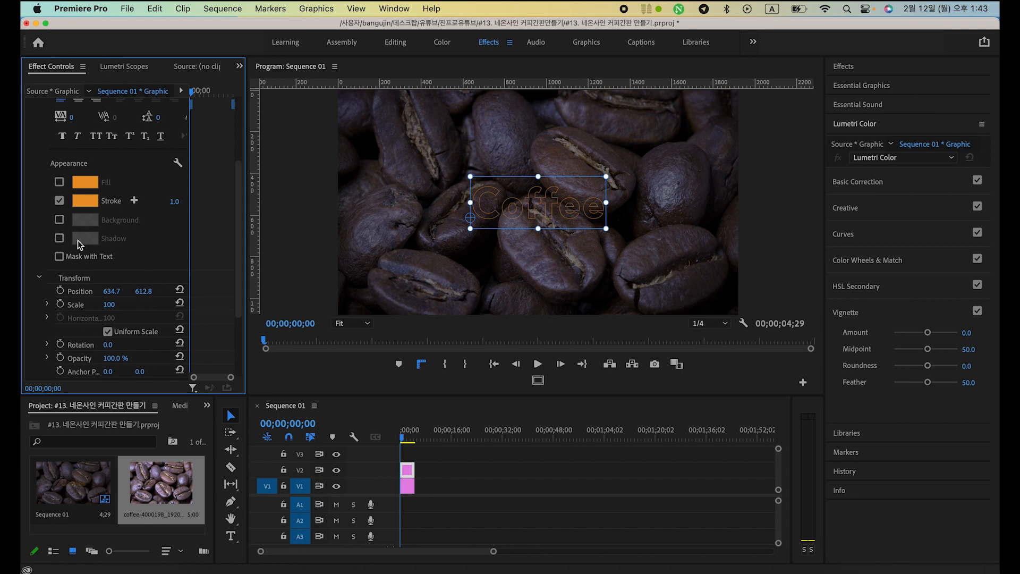
left_click(59, 238)
scroll(79, 249, "down", 1)
left_click(98, 258)
type("0")
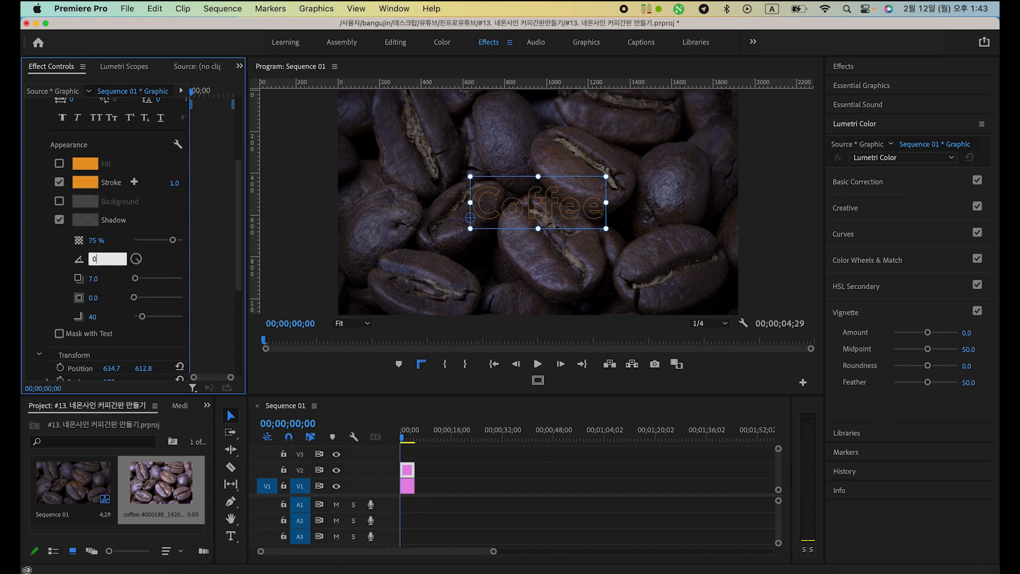
key("Return")
left_click_drag(94, 279, 90, 280)
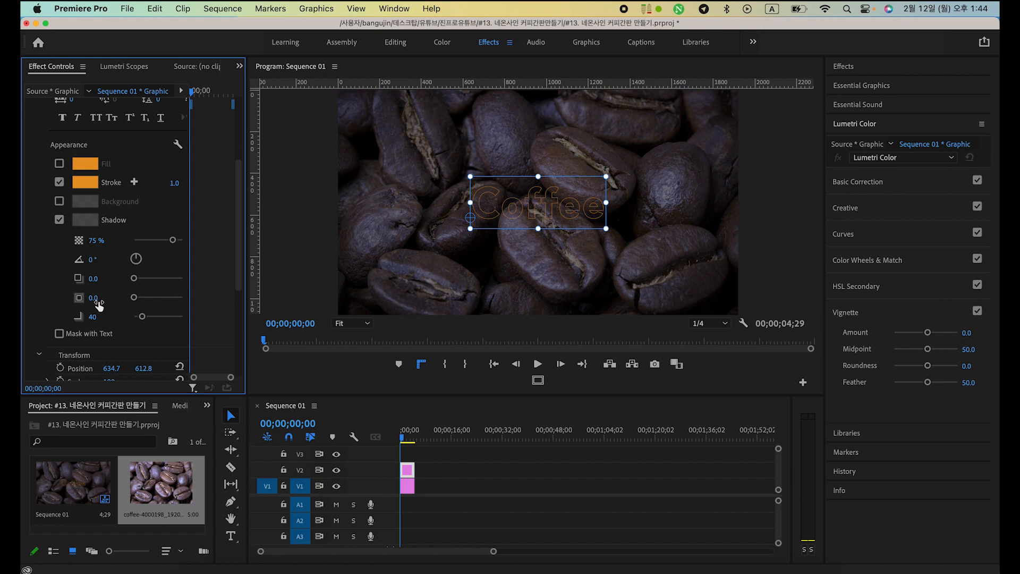
mouse_move(136, 302)
left_mouse_down()
mouse_move(149, 302)
mouse_move(121, 301)
mouse_move(143, 301)
left_mouse_up()
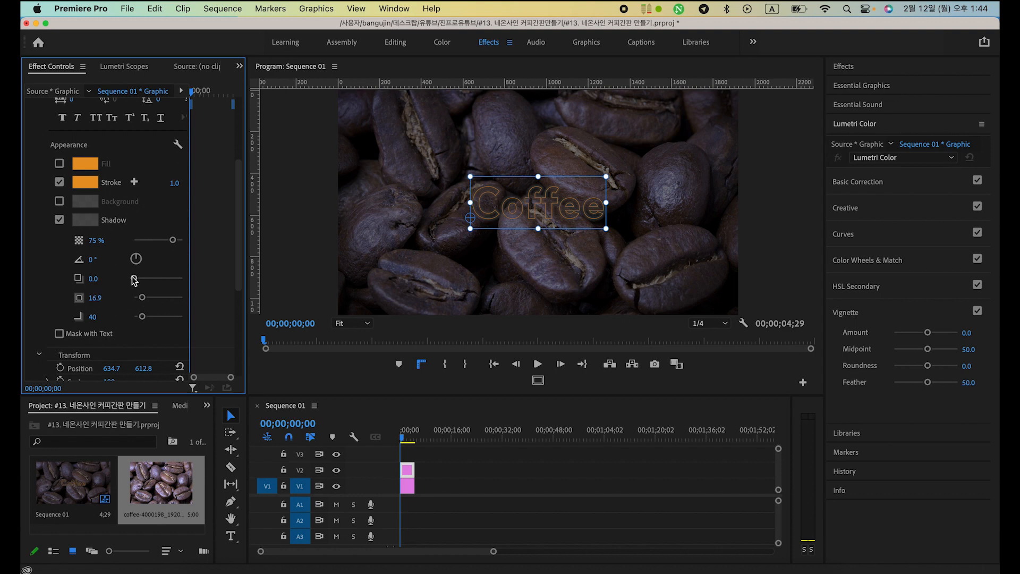
Set the text shadow's color to orange F99300 and fine-tune its blur.
left_click(92, 229)
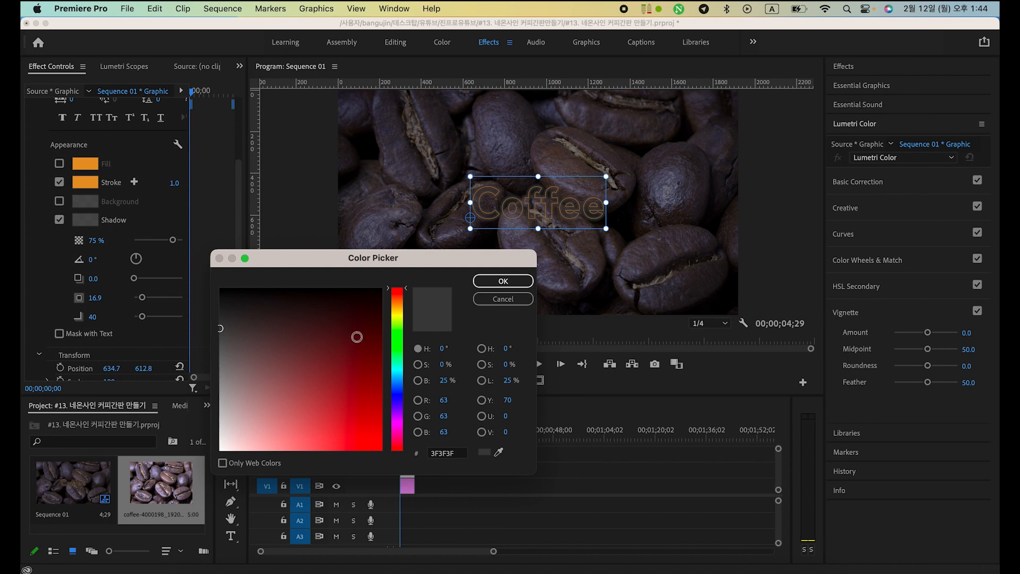
left_click(443, 454)
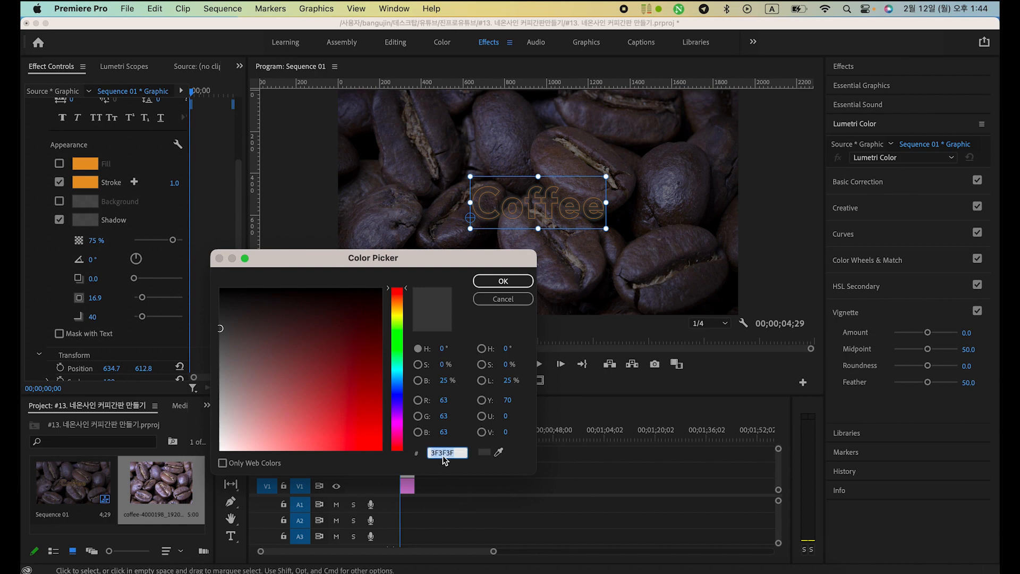
key("super+v")
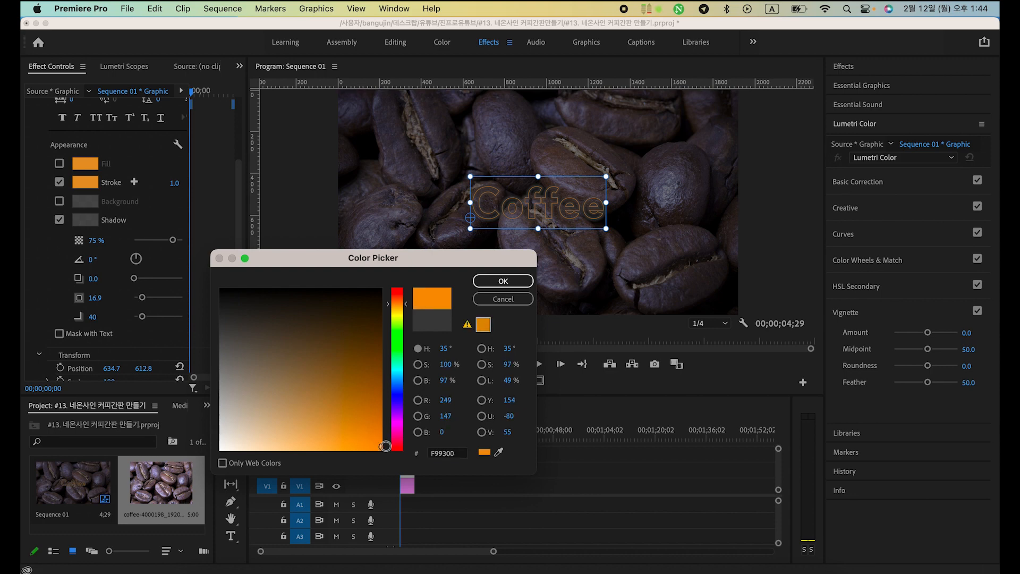
key("Return")
scroll(85, 278, "down", 2)
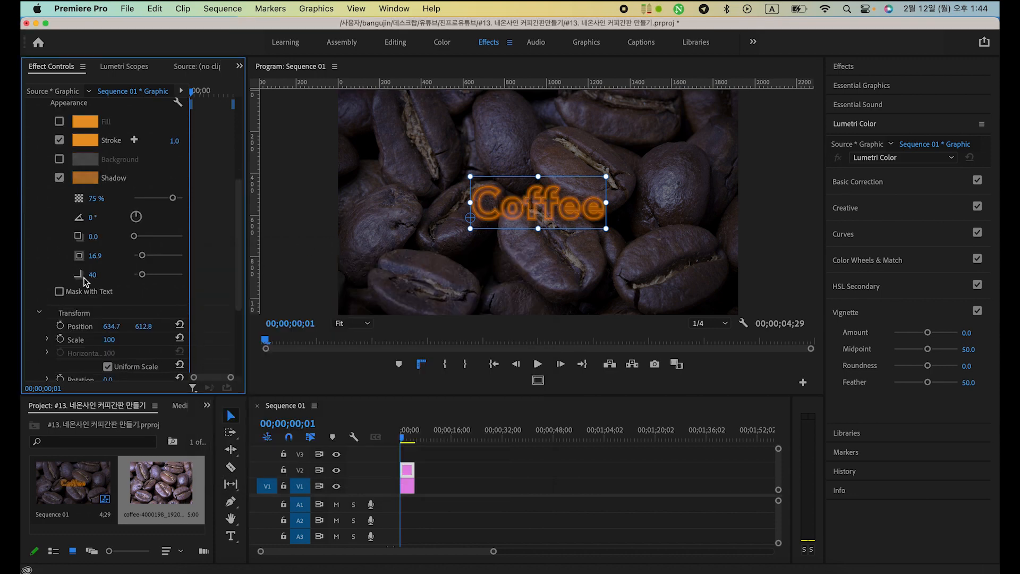
left_click_drag(140, 276, 134, 275)
mouse_move(140, 276)
left_mouse_down()
mouse_move(150, 276)
mouse_move(138, 277)
left_mouse_up()
Duplicate the Coffee text clip from track V2 directly above it onto track V3.
scroll(141, 266, "up", 5)
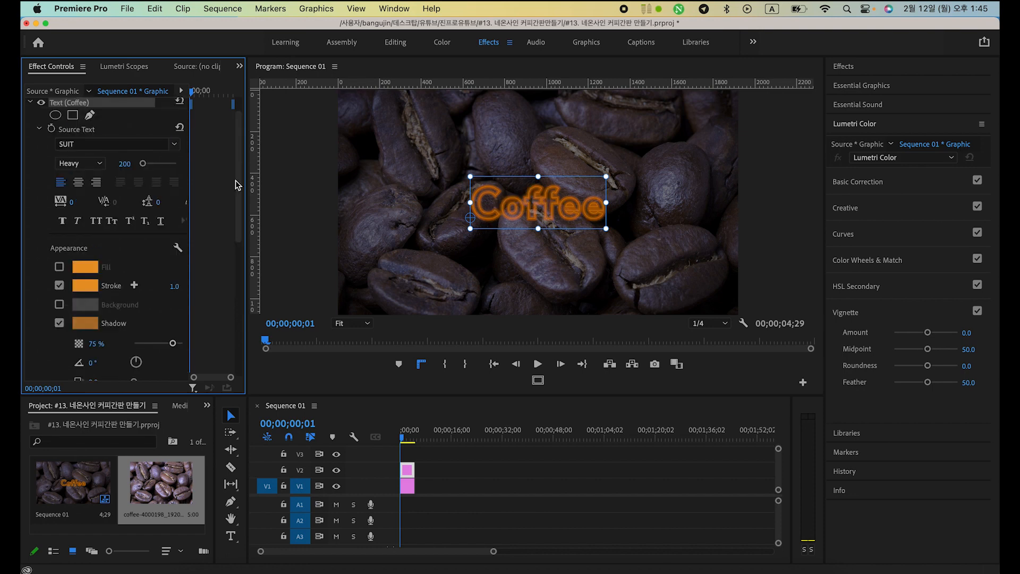
left_click_drag(238, 183, 237, 168)
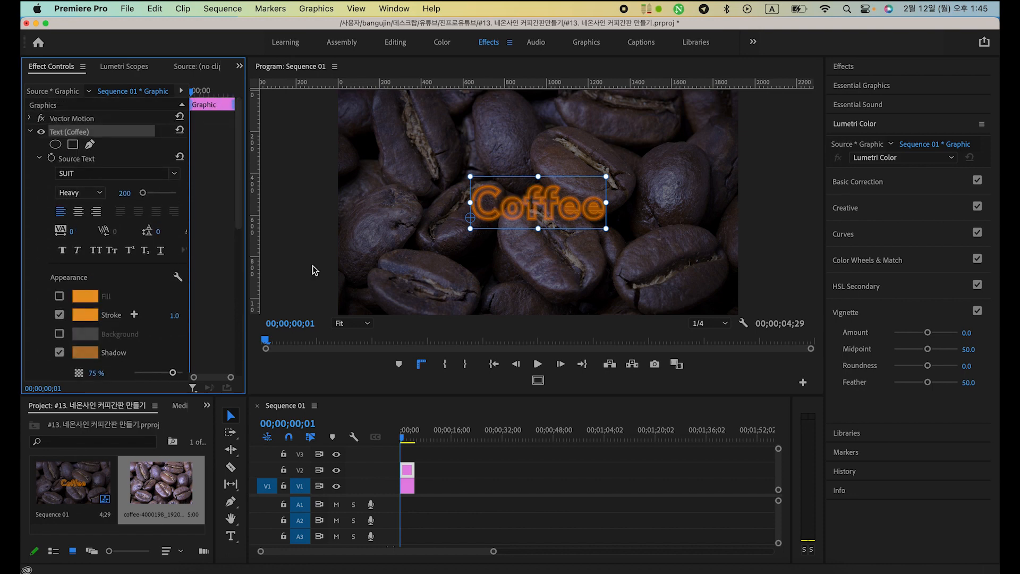
left_click(407, 473)
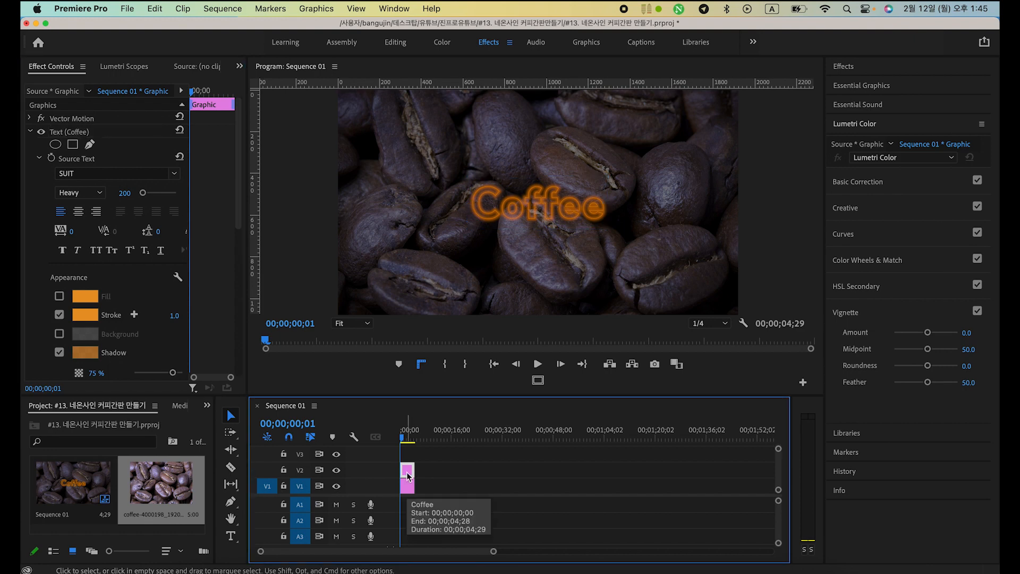
left_click_drag(407, 471, 407, 455)
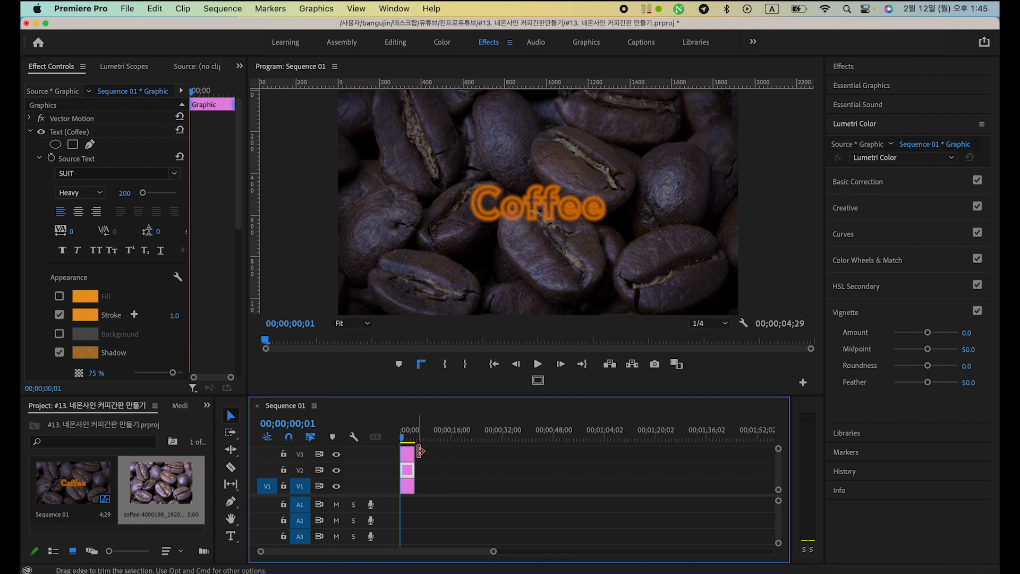
Go to 00;00;02;00 and change the stroke color of the Coffee text on V3 to white.
key("Down")
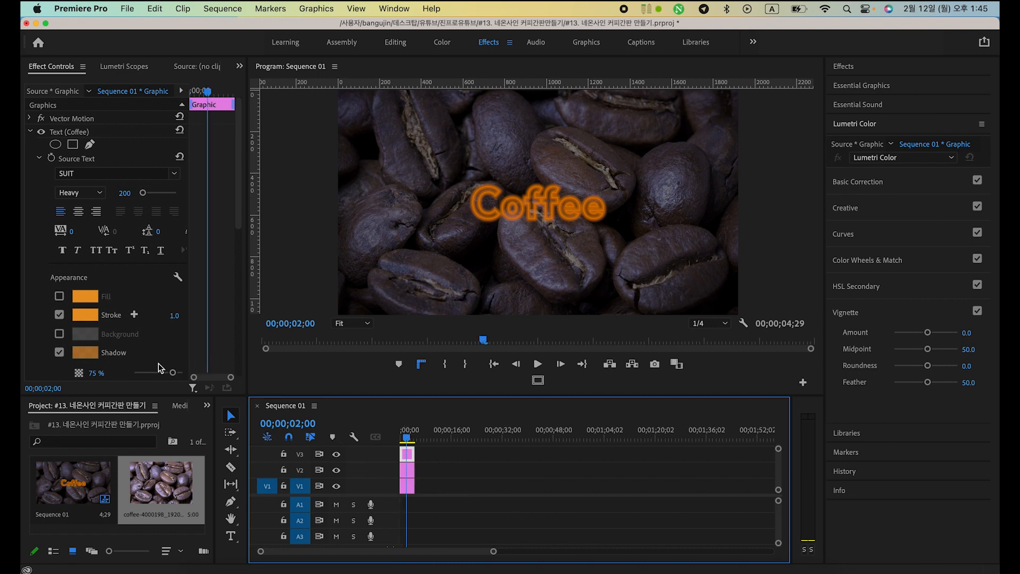
left_click(93, 319)
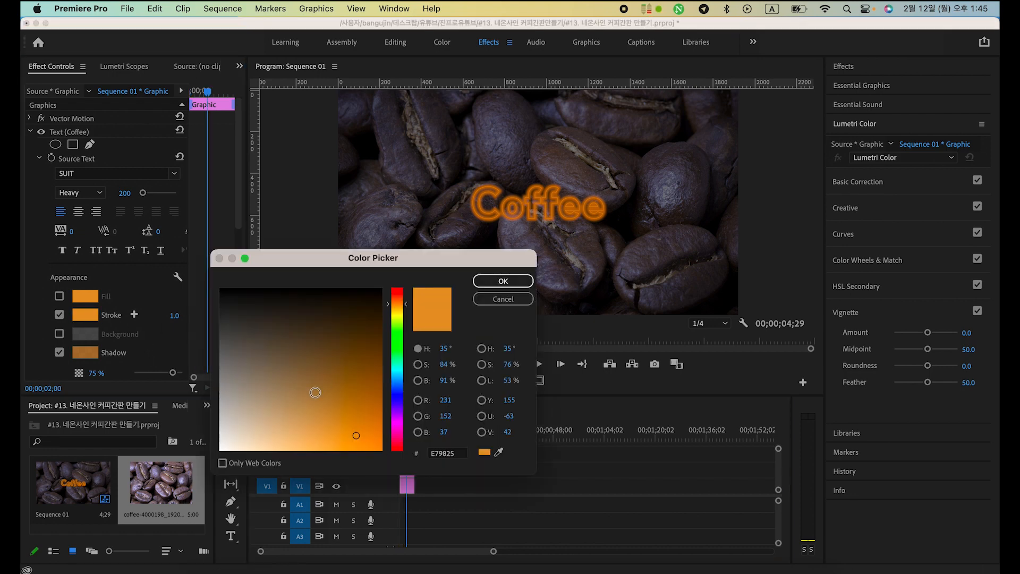
left_click(221, 449)
left_click(502, 281)
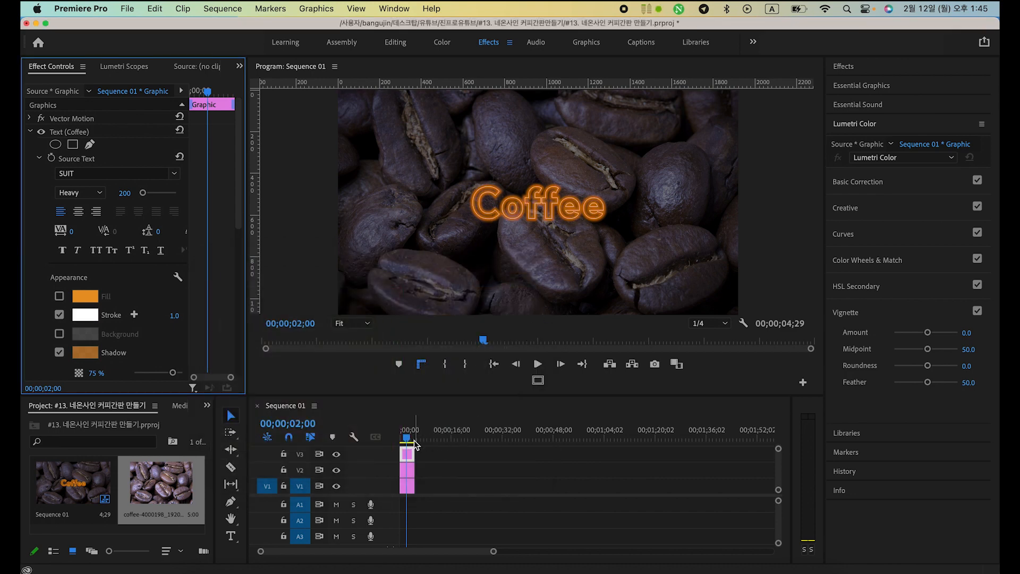
Return to the start of the sequence and nest both Coffee text clips as a sequence named "coffee".
left_click_drag(407, 438, 374, 439)
left_click_drag(470, 475, 410, 460)
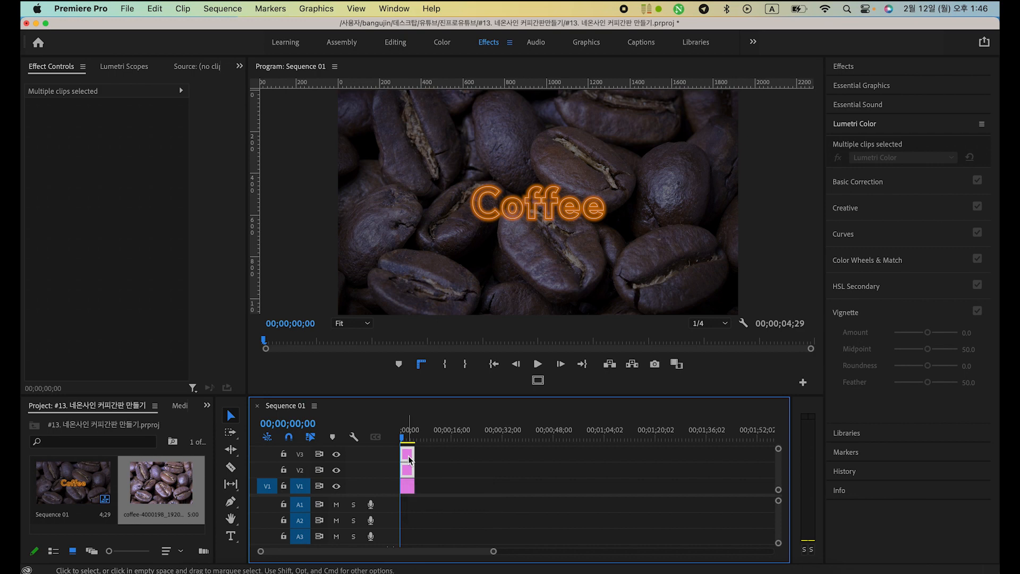
right_click(410, 460)
mouse_move(520, 569)
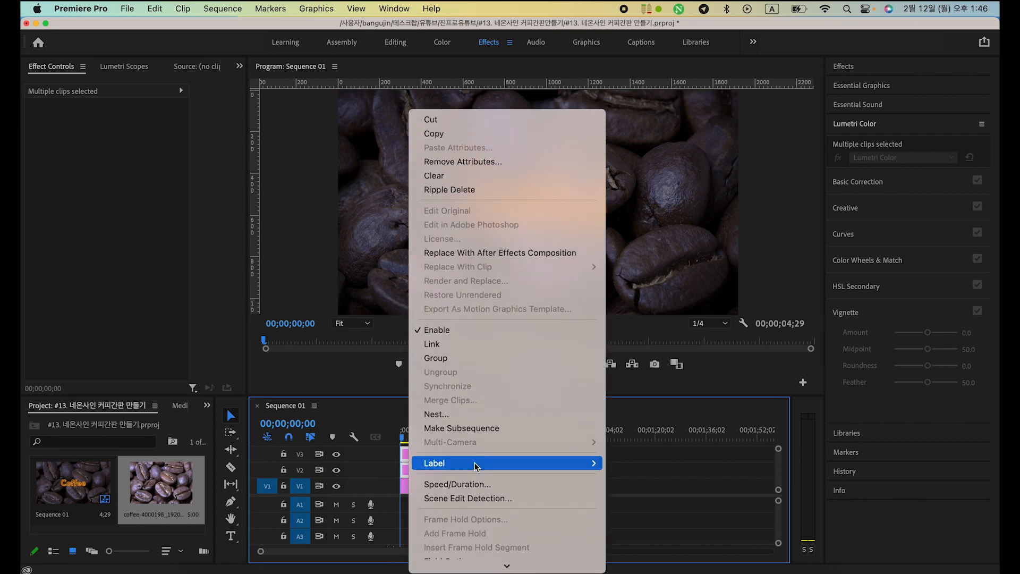
left_click(461, 419)
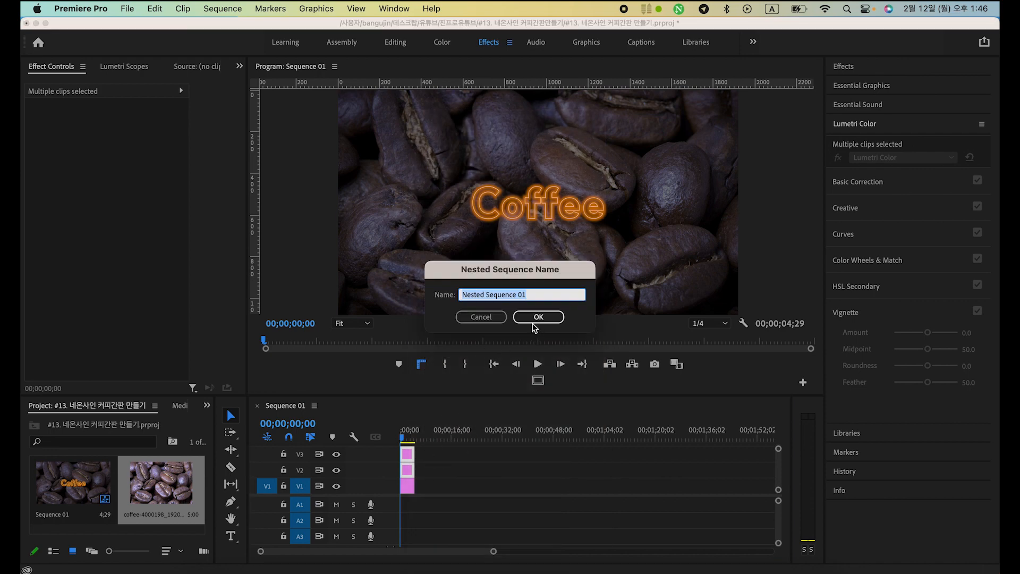
left_click(538, 317)
type("coffee")
key("Return")
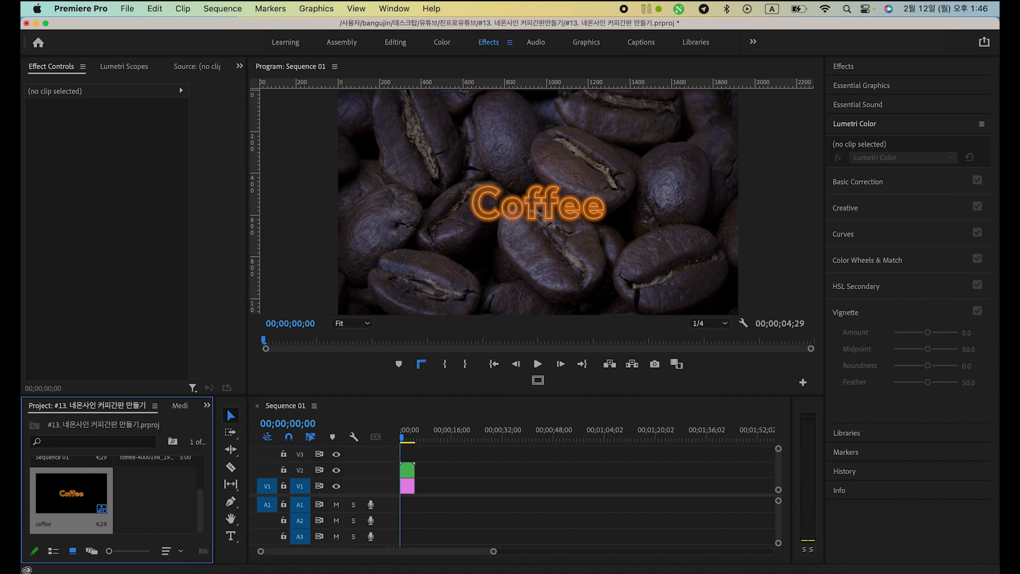
Select the nested coffee clip and add a 100% opacity keyframe at the start of the sequence.
left_click(408, 470)
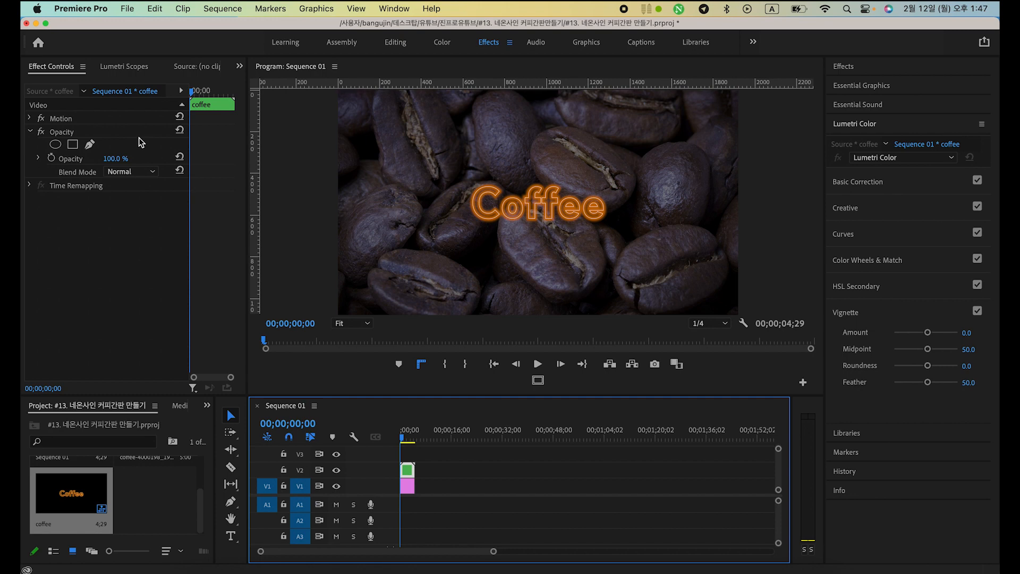
left_click(63, 161)
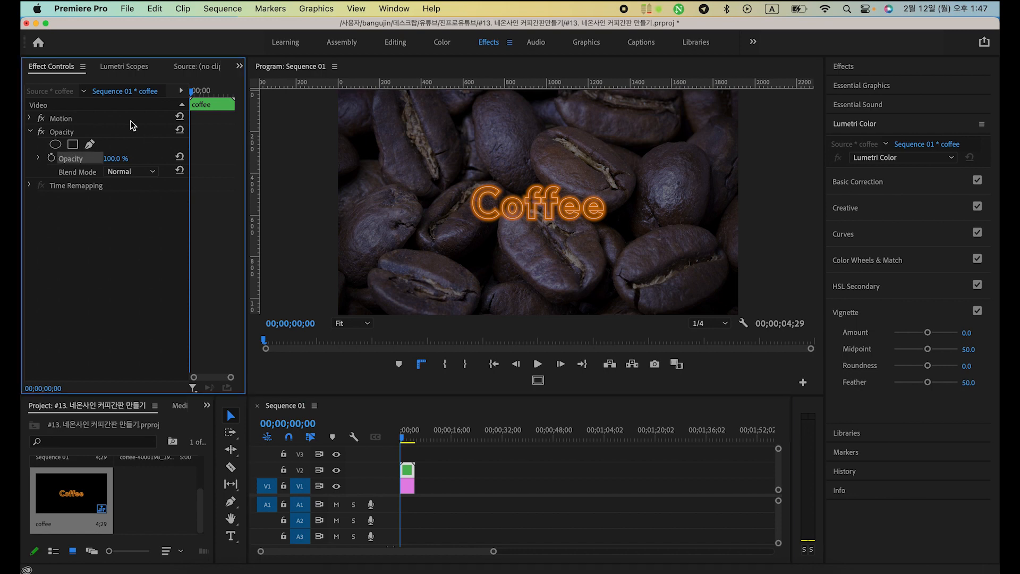
left_click(51, 159)
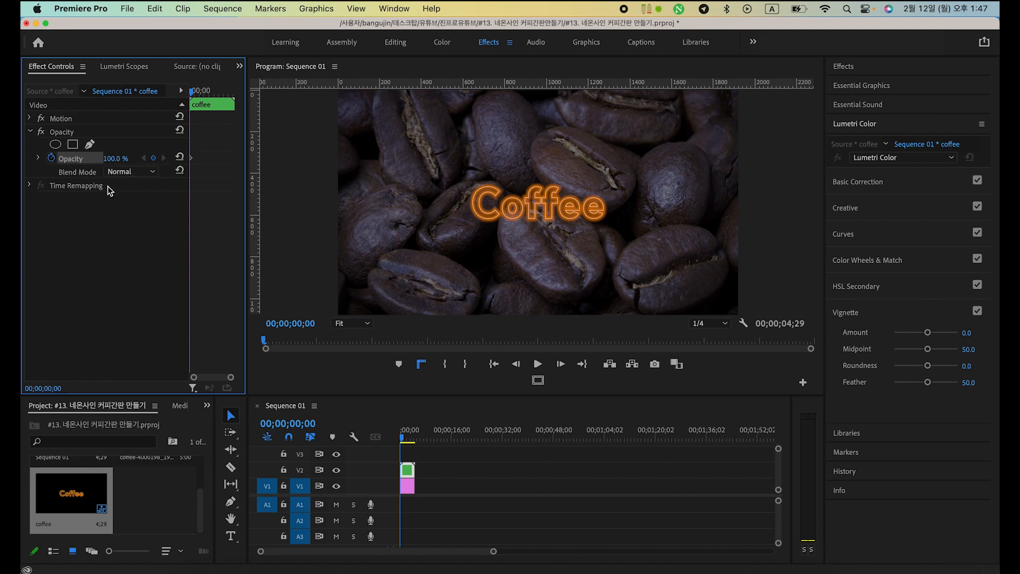
Add a 0% opacity keyframe to the nested coffee clip at 00;00;00;02.
key("Right")
key("Right")
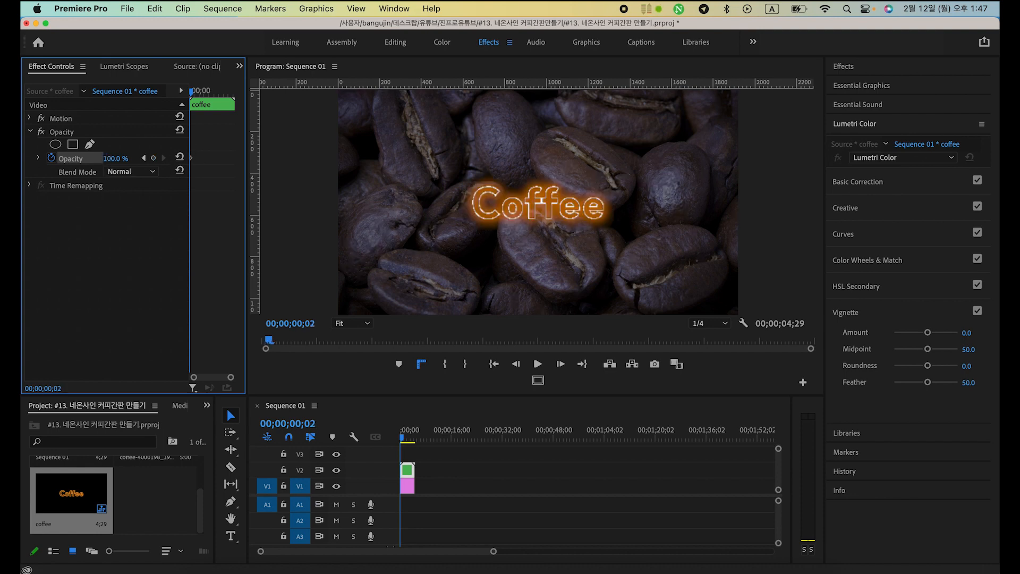
left_click(111, 159)
type("0")
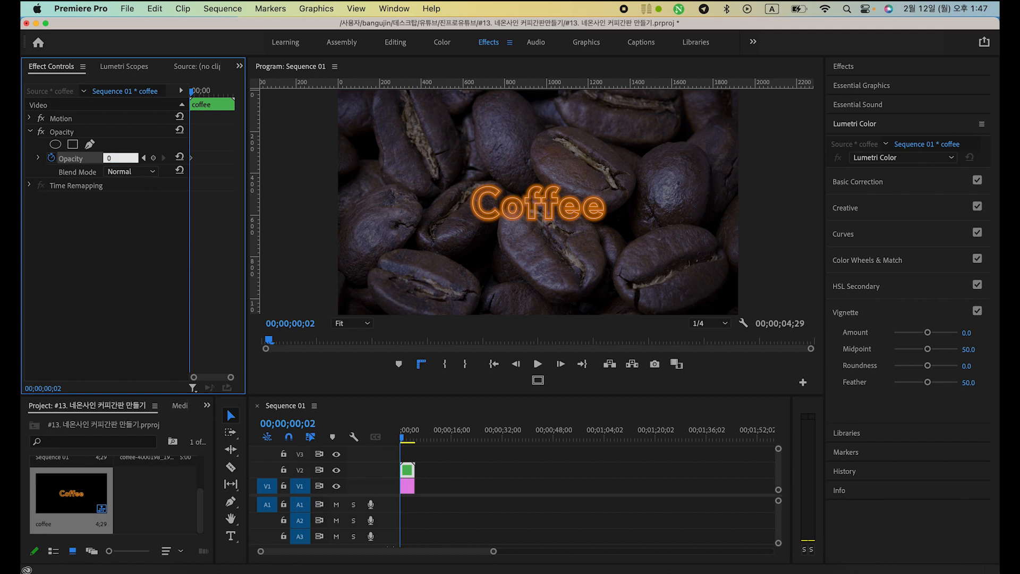
key("Return")
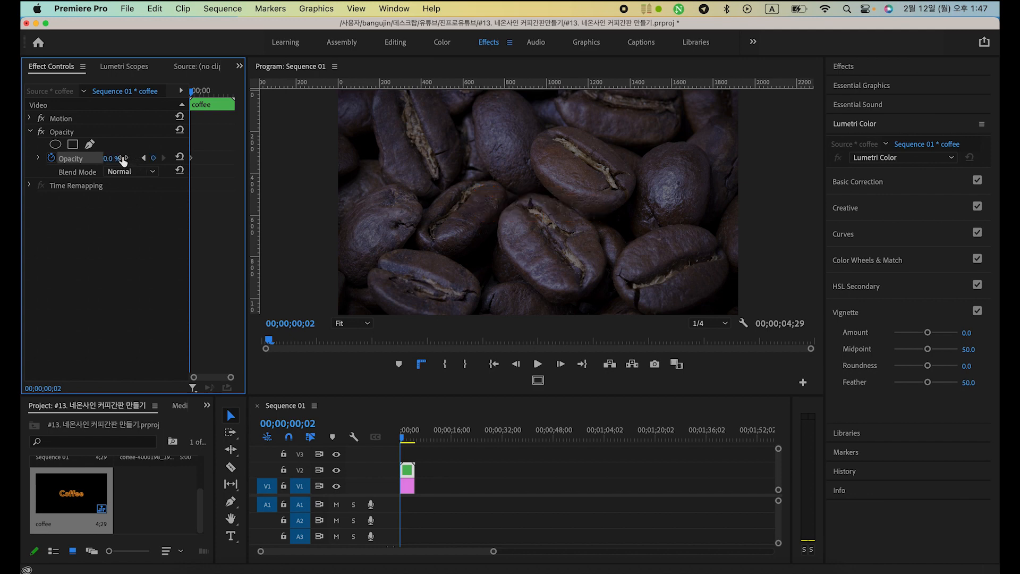
Add a 100% opacity keyframe to the nested coffee clip at 00;00;00;04.
key("Right")
key("Right")
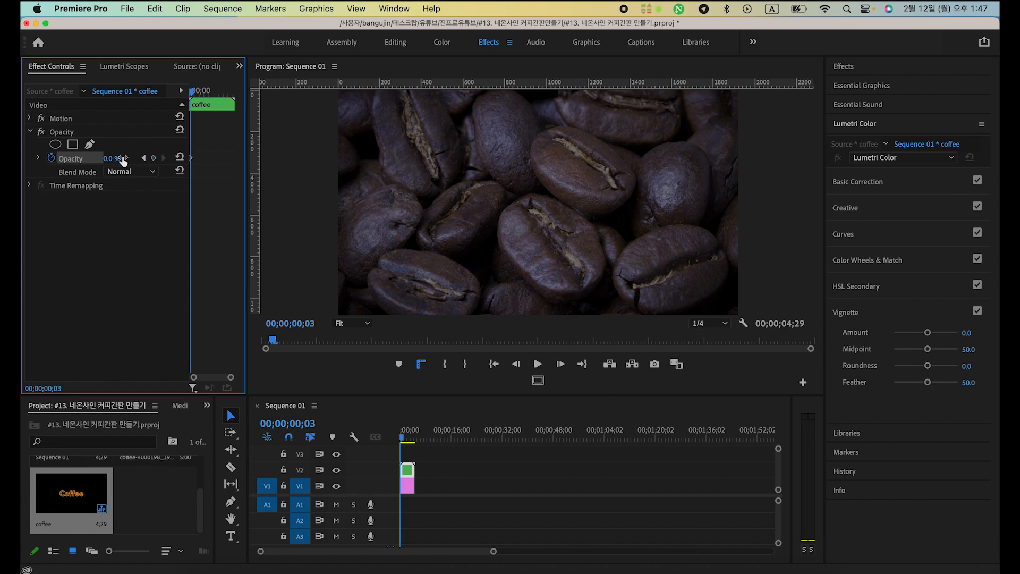
left_click(122, 158)
type("100")
key("Return")
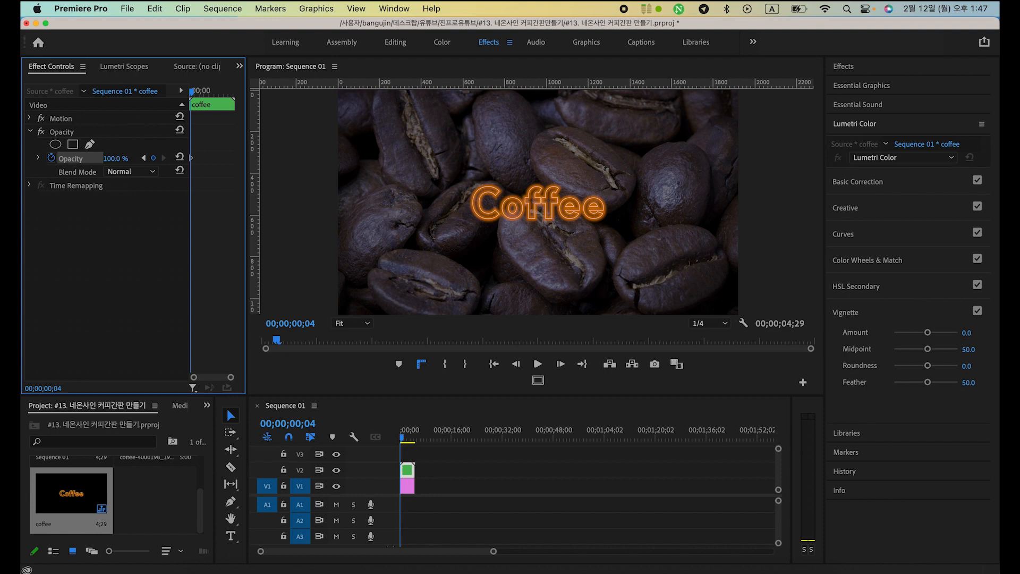
Add a 0% opacity keyframe to the nested coffee clip at 00;00;00;06.
key("Right")
key("Right")
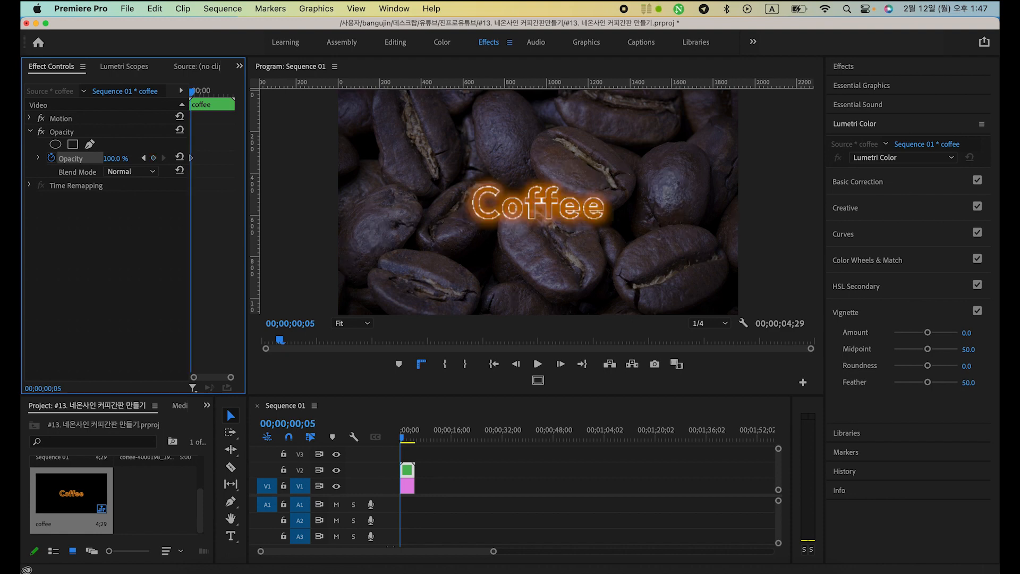
left_click(121, 158)
type("0")
key("Return")
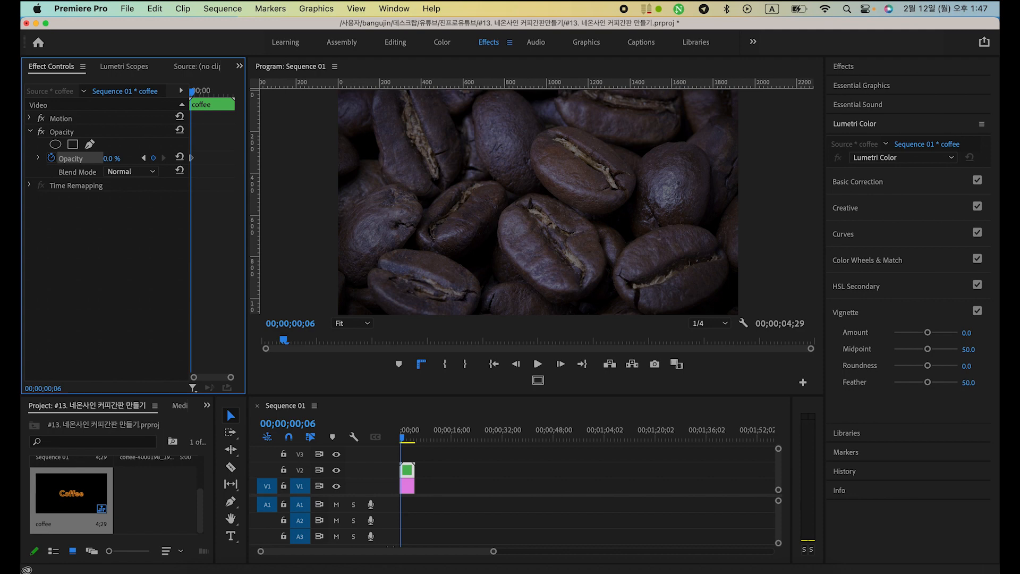
Add a 100% opacity keyframe to the nested coffee clip at 00;00;00;08.
key("Right")
key("Right")
left_click(111, 158)
type("100")
key("Return")
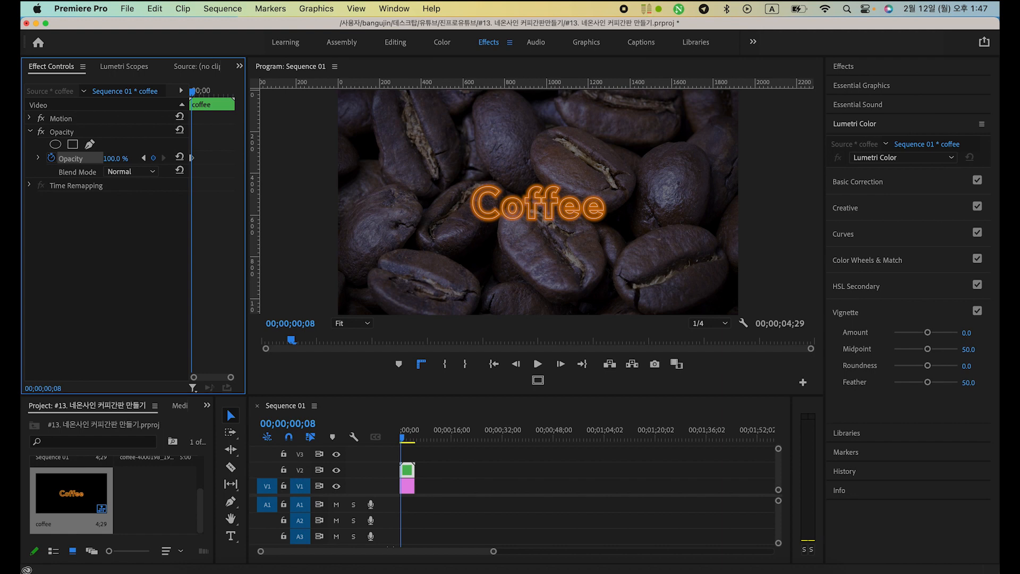
Add a 0% opacity keyframe to the nested coffee clip at 00;00;00;10.
key("Right")
key("Right")
left_click(120, 155)
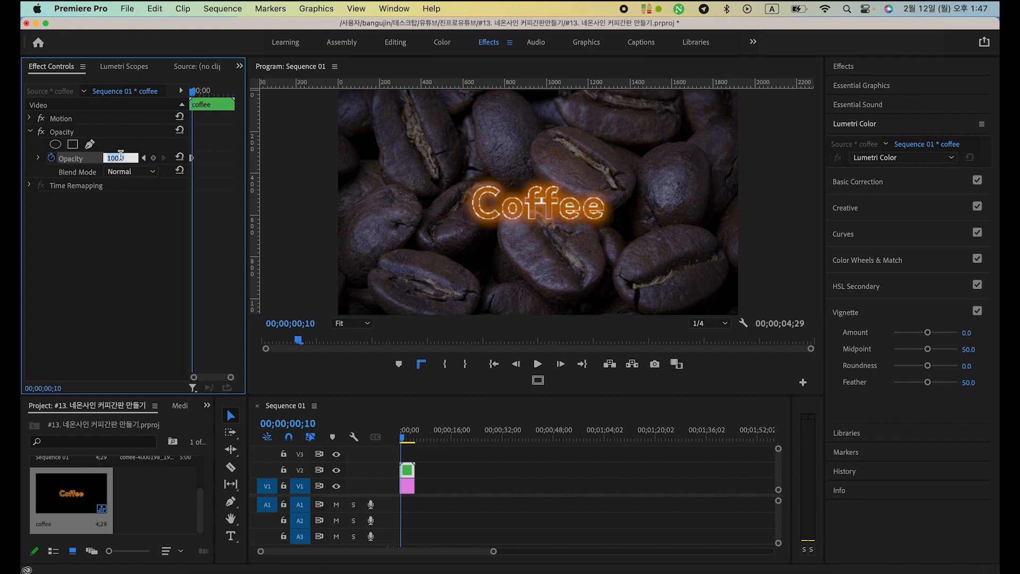
type("0")
key("Return")
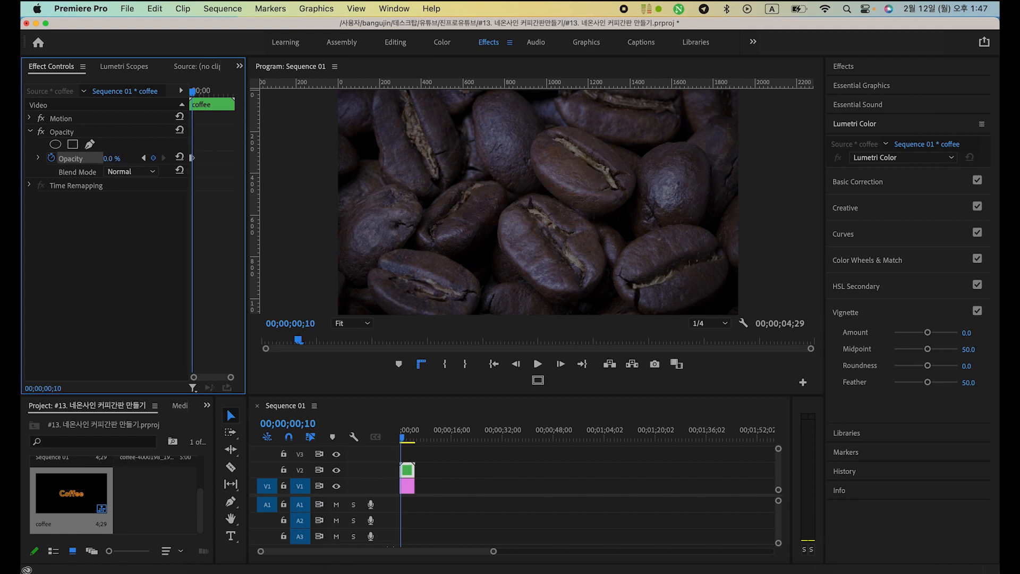
Add a 100% opacity keyframe to the nested coffee clip at 00;00;00;12.
key("Right")
key("Right")
left_click(121, 158)
type("100")
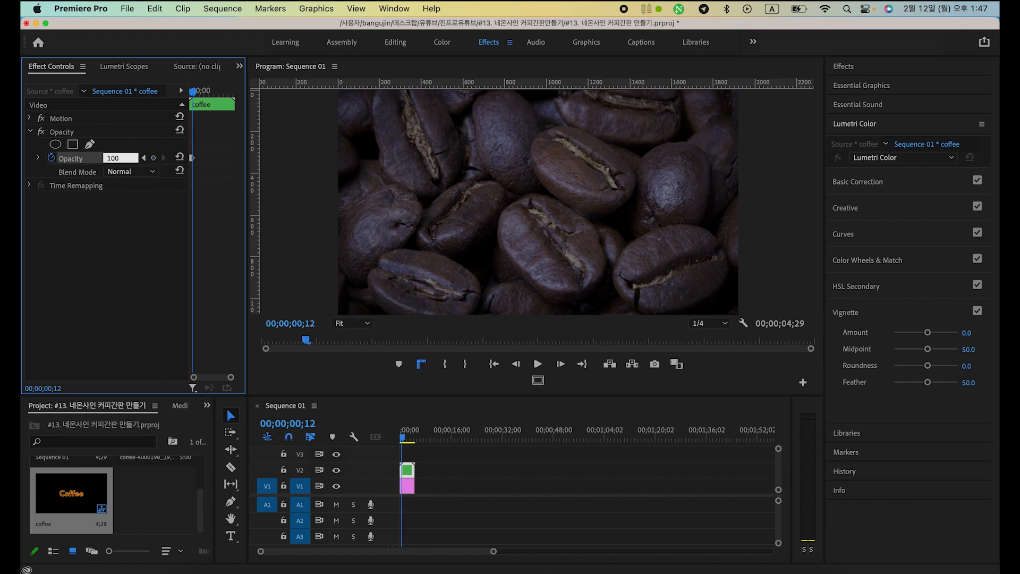
key("Return")
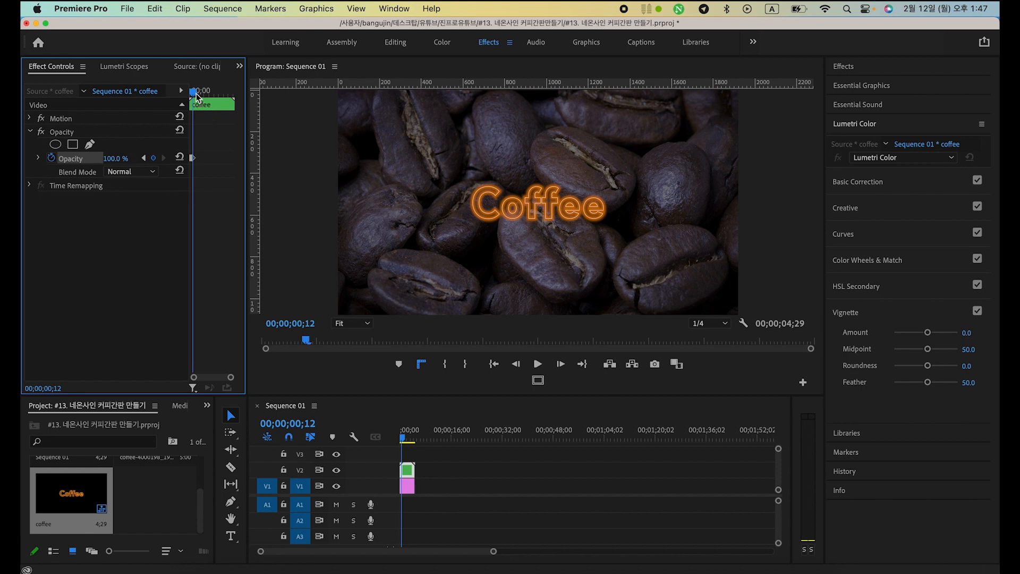
Add a 0% opacity keyframe to the nested coffee clip at 00;00;00;14.
key("Left")
key("Left")
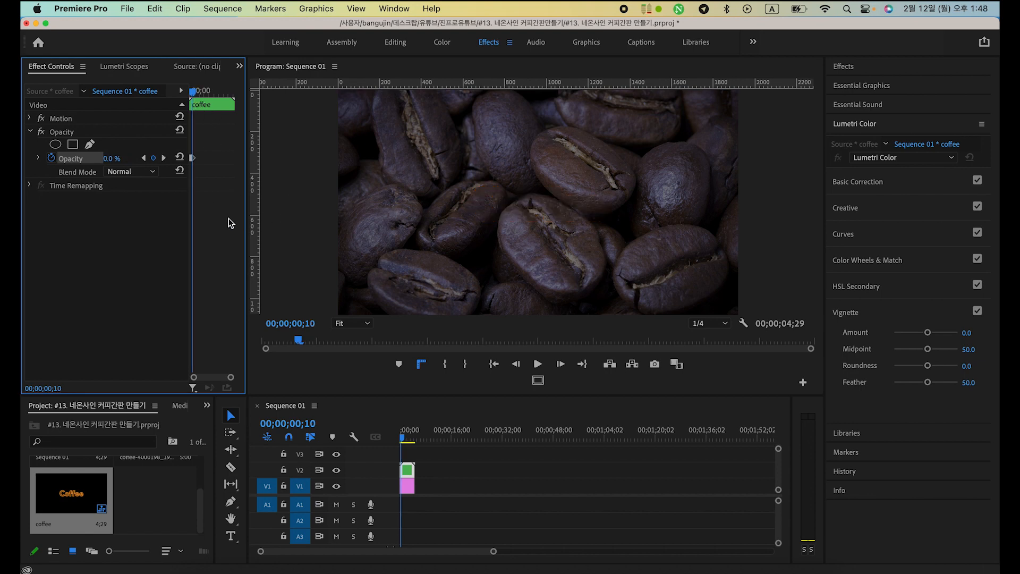
key("equal")
key("equal")
key("equal")
key("equal")
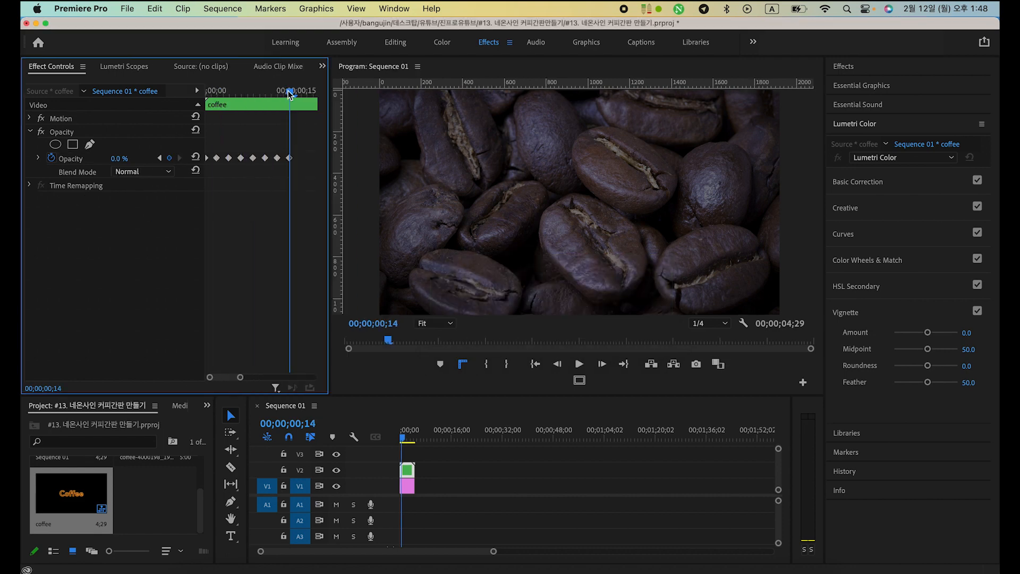
Play the sequence from the start to check the flicker timing of the Coffee title.
left_click_drag(290, 92, 149, 134)
key("space")
key("space")
key("space")
key("space")
key("Home")
key("space")
key("space")
key("minus")
key("minus")
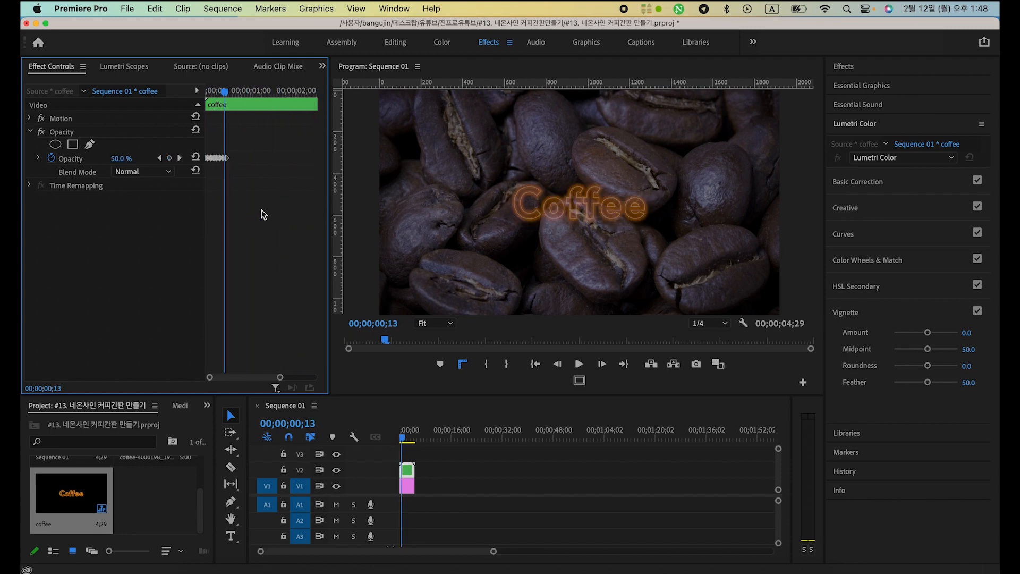
Add a 100% opacity keyframe to the nested coffee clip at 00;00;01;04.
left_click_drag(227, 94, 256, 93)
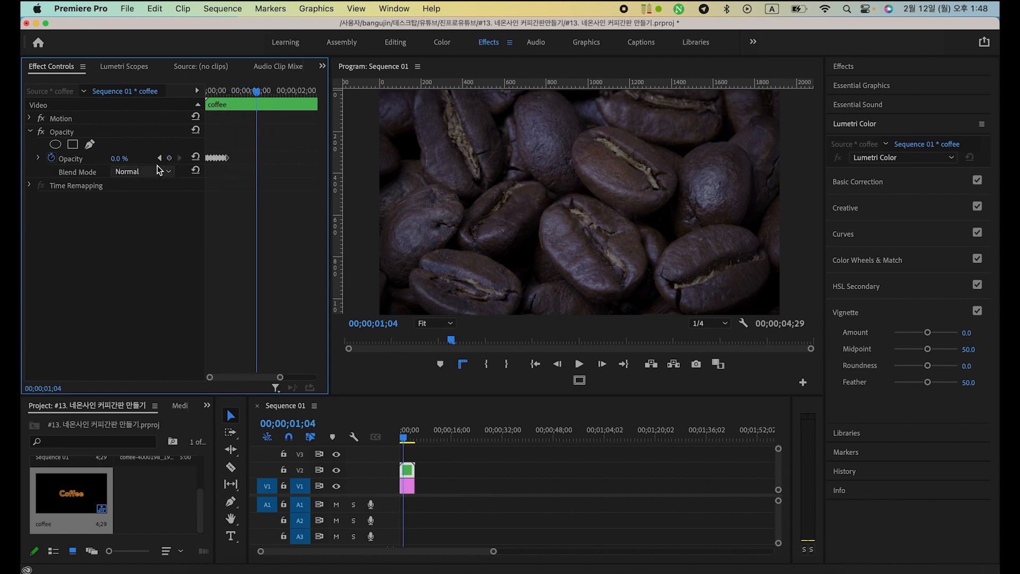
left_click(118, 159)
type("1")
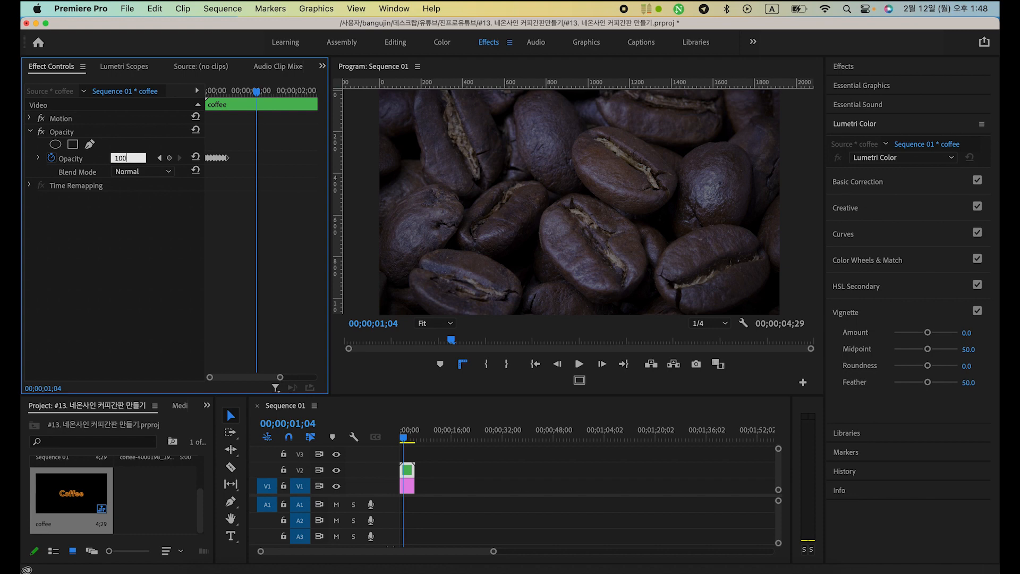
type("00")
key("Return")
Replay the sequence from the start and examine how the Coffee title fades between its opacity keyframes.
key("Home")
key("space")
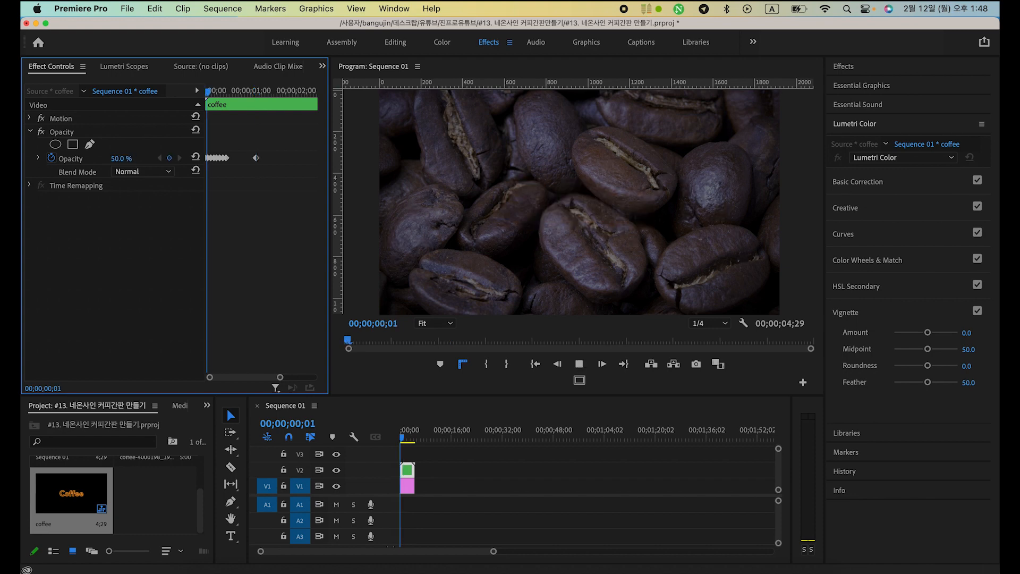
key("space")
left_click_drag(213, 95, 204, 95)
key("space")
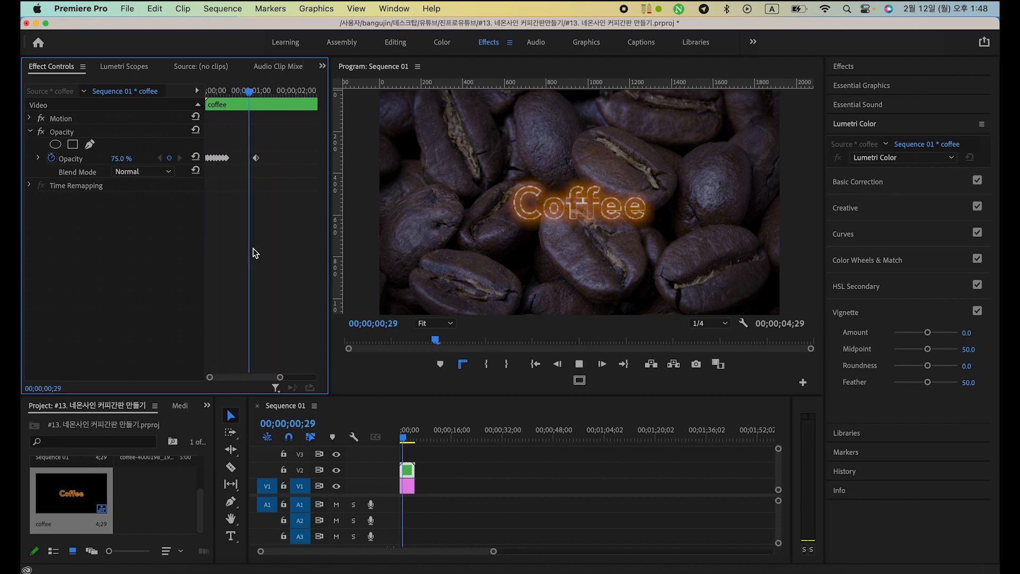
left_click(236, 92)
key("space")
left_click_drag(234, 92, 205, 94)
key("space")
key("space")
key("space")
left_click_drag(244, 94, 205, 95)
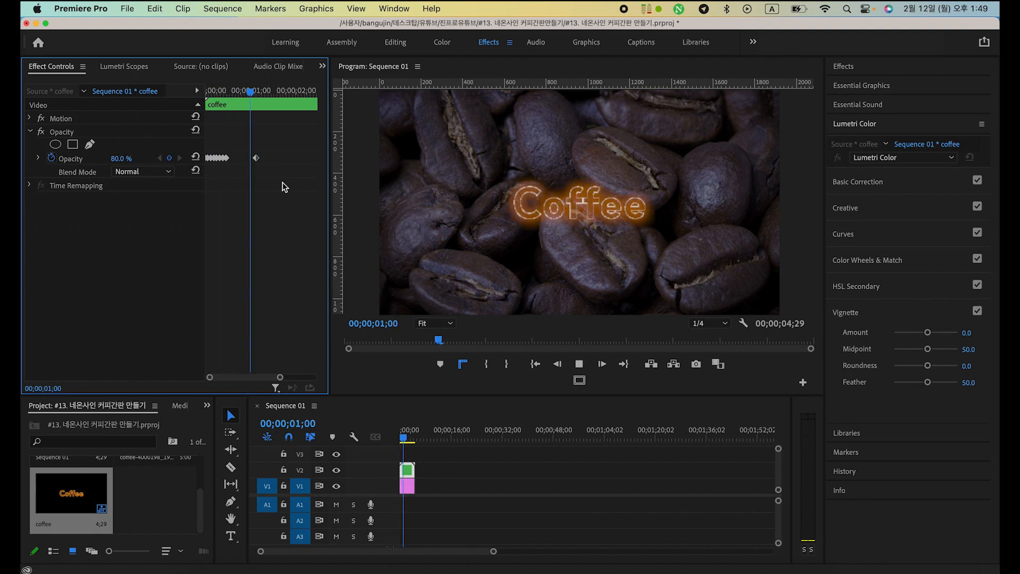
key("space")
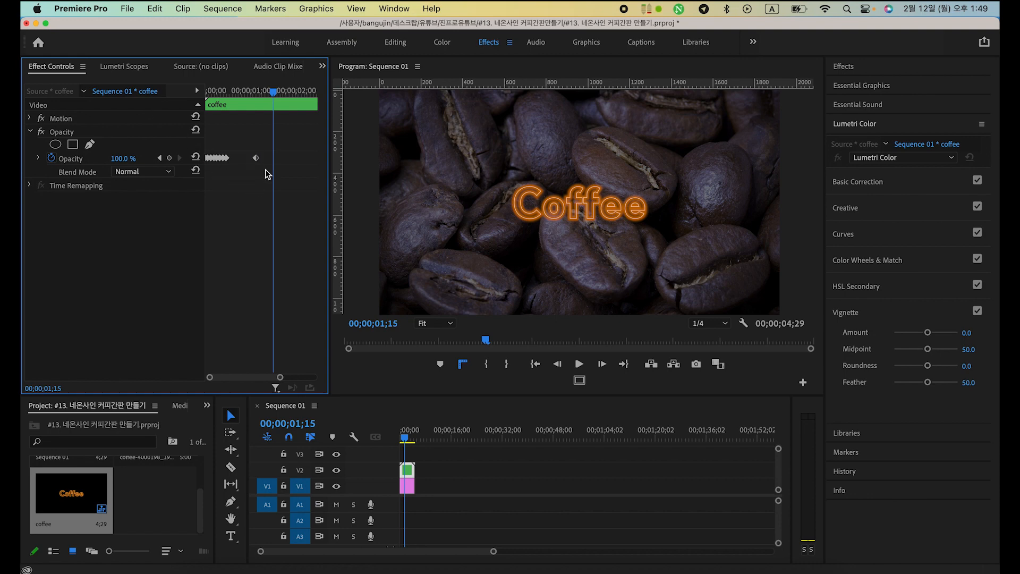
Select all opacity keyframes of the nested coffee clip and change their interpolation to Hold.
left_click_drag(201, 148, 222, 163)
right_click(257, 161)
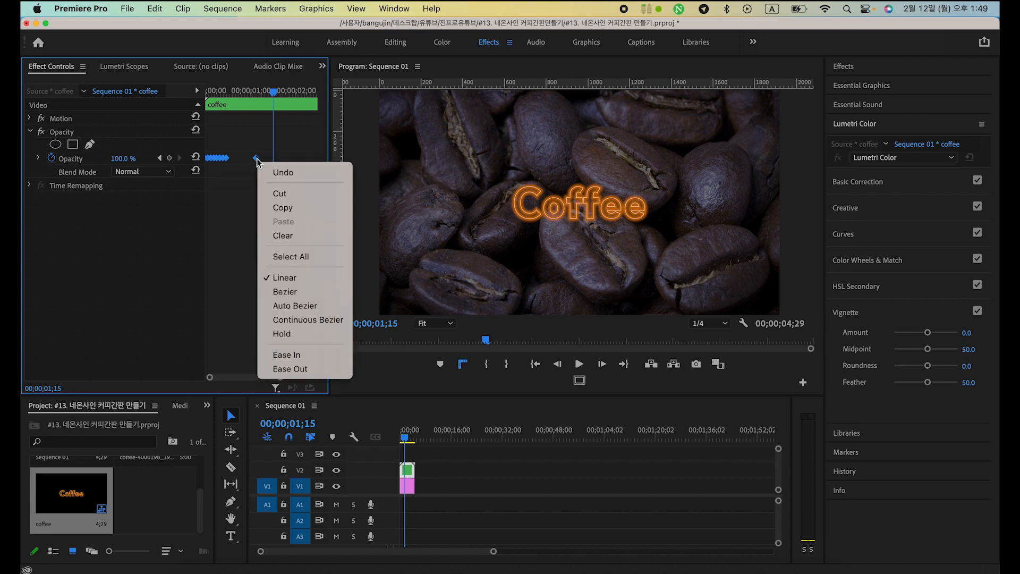
left_click(311, 335)
Play the opening repeatedly from the start to review the Coffee title's flicker with Hold keyframes.
left_click_drag(272, 91, 22, 77)
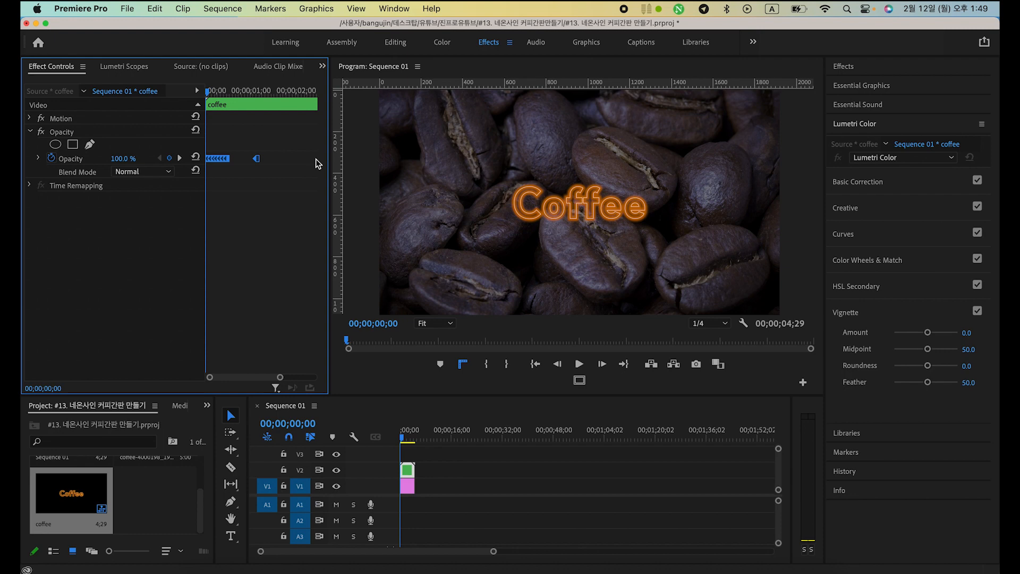
key("space")
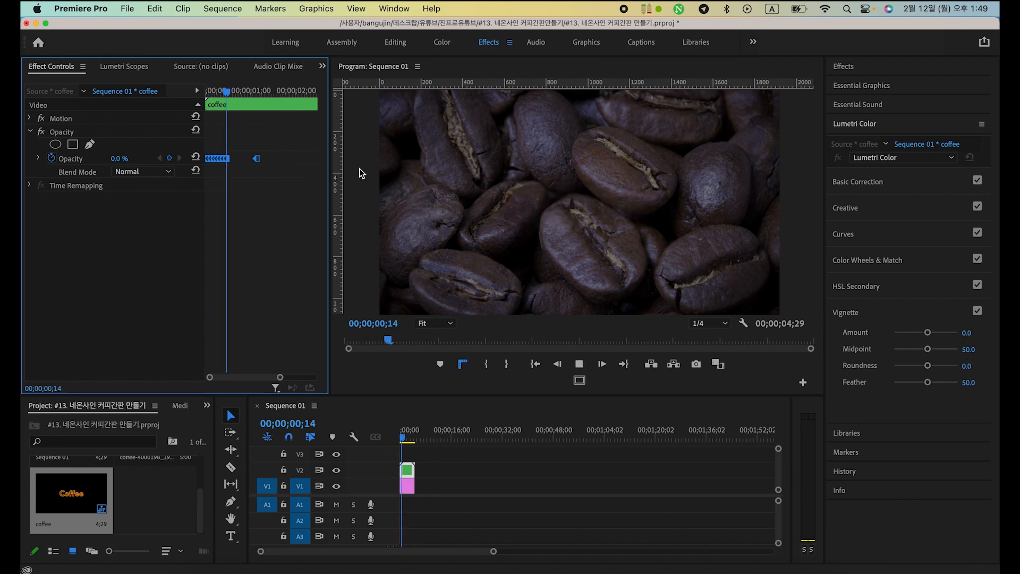
left_click_drag(244, 91, 29, 94)
key("space")
key("space")
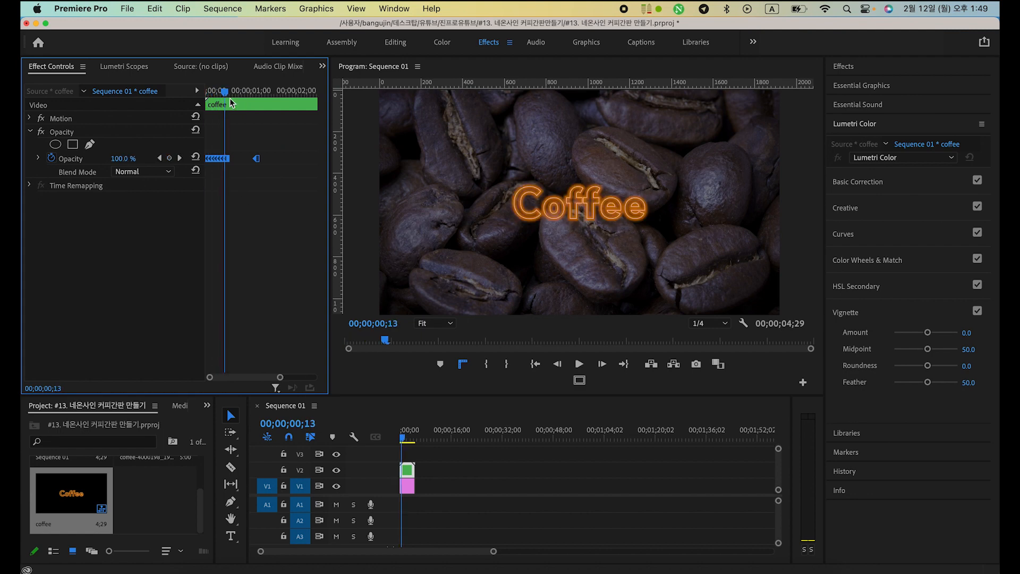
left_click_drag(225, 91, 180, 113)
key("space")
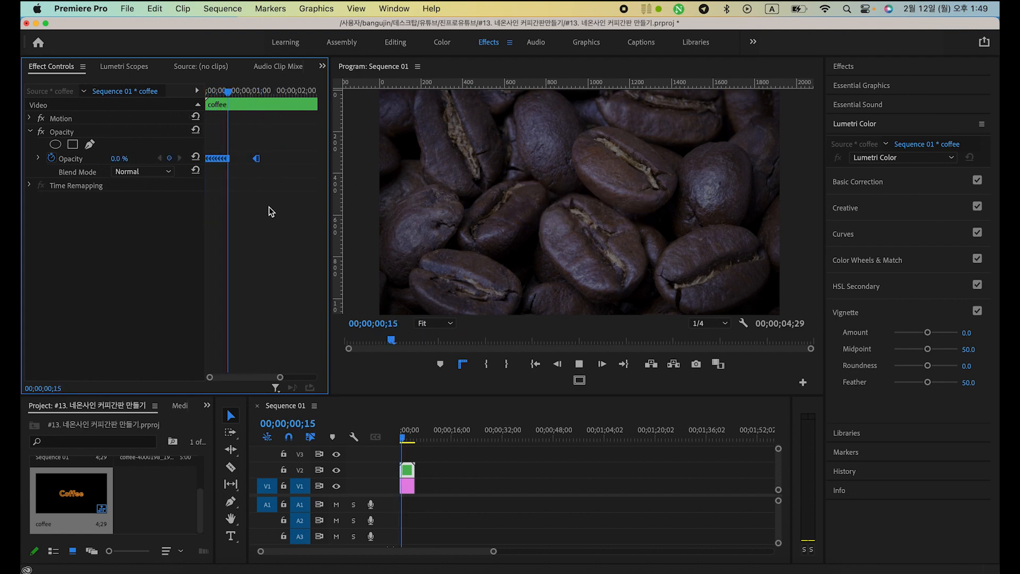
key("space")
left_click_drag(230, 97, 153, 111)
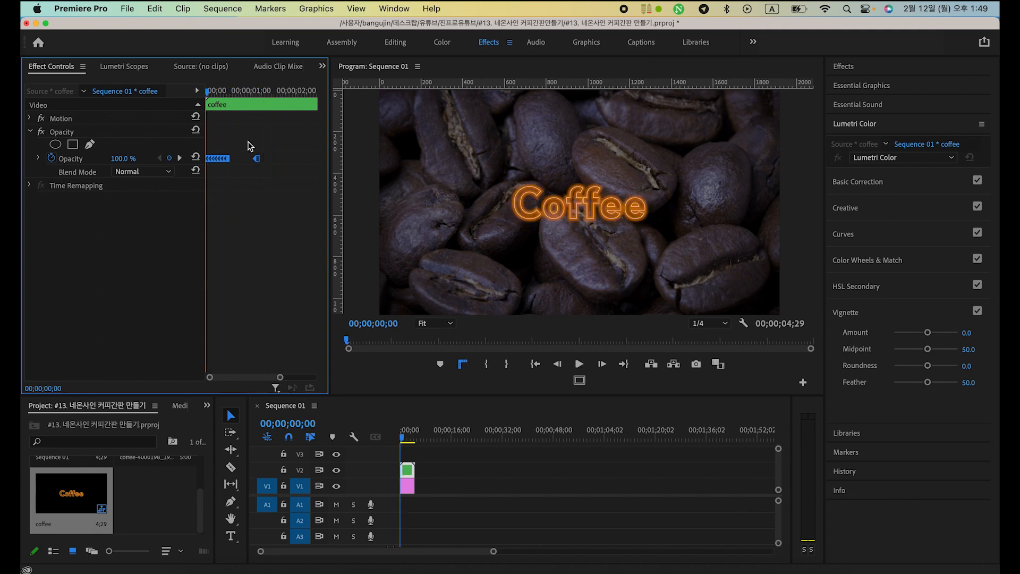
key("space")
key("space")
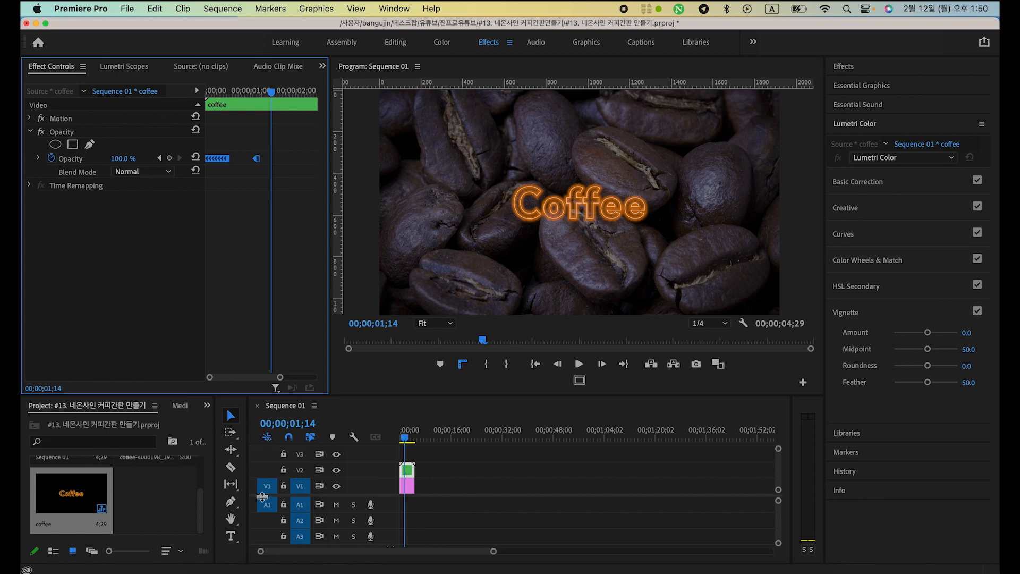
Show the safe margins and draw a rectangle about 825 by 355 px around the Coffee text with the Rectangle Tool.
left_click(232, 506)
left_click(231, 506)
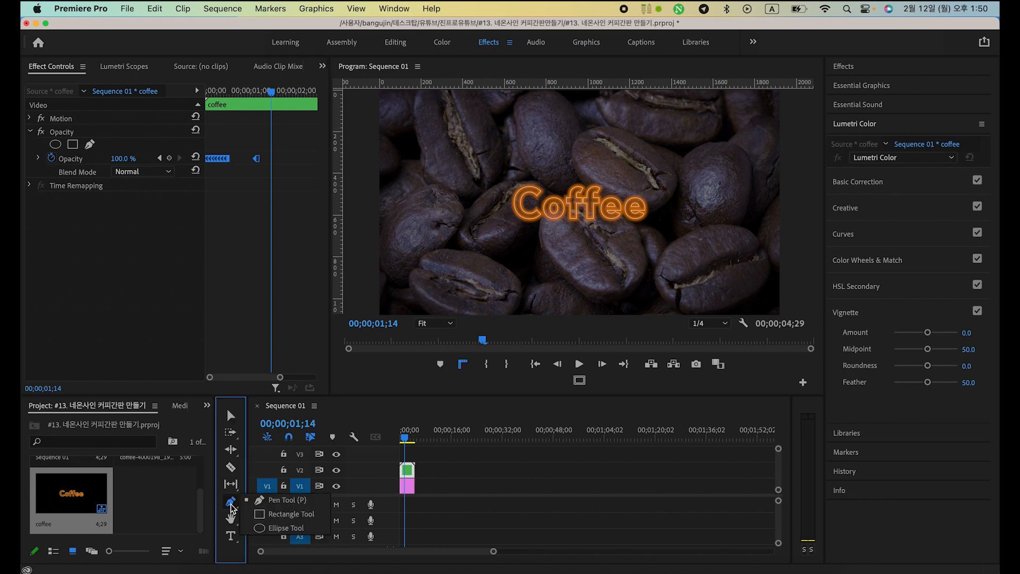
left_click(279, 517)
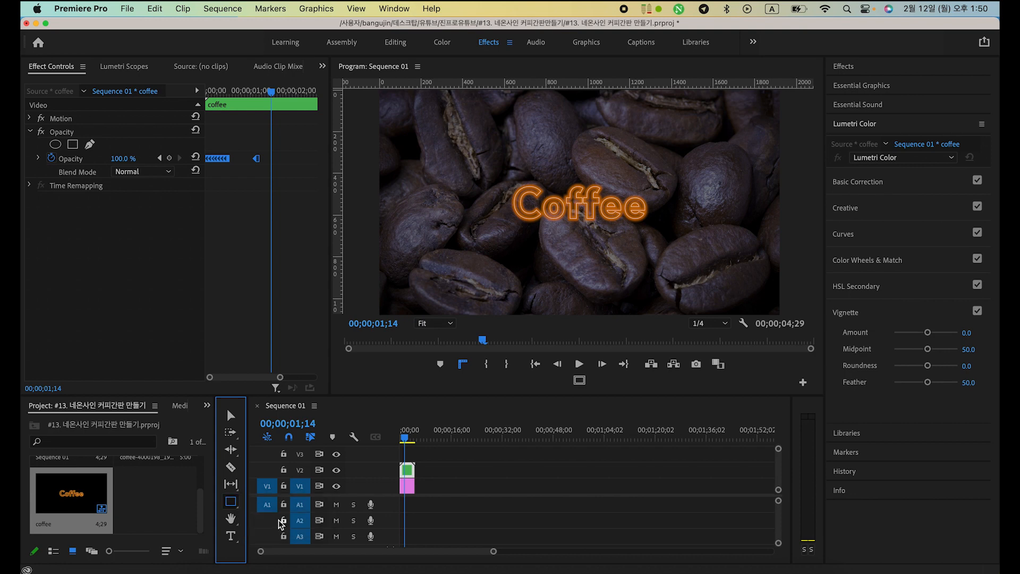
left_click(579, 381)
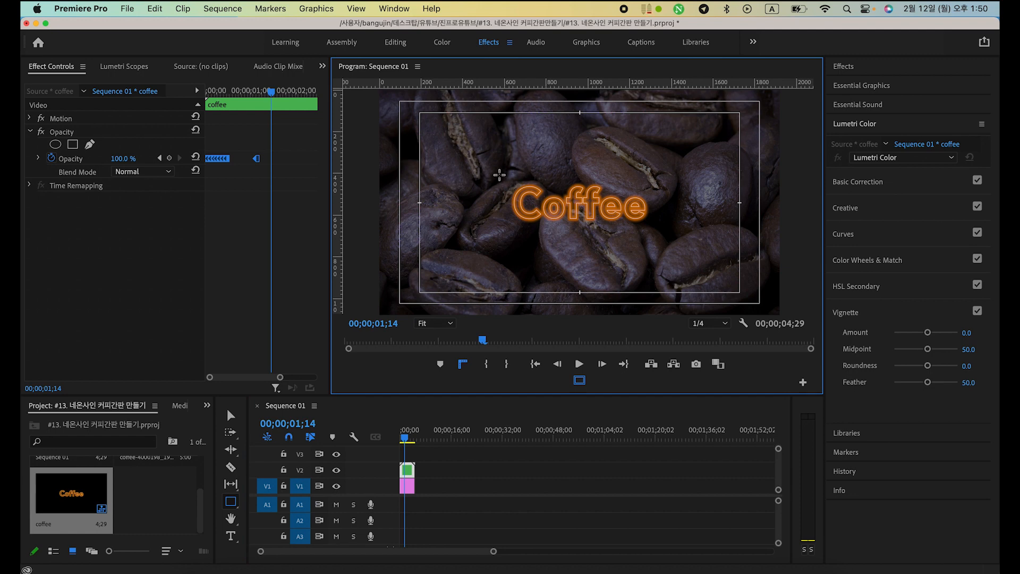
mouse_move(496, 170)
left_mouse_down()
mouse_move(537, 209)
mouse_move(667, 234)
mouse_move(667, 243)
left_mouse_up()
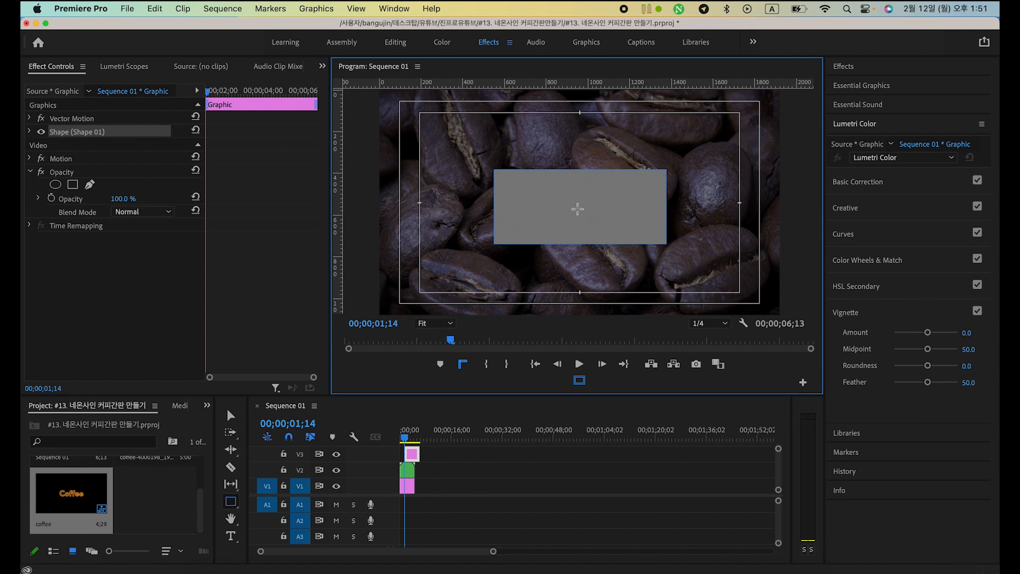
Lower the rectangle's opacity to 70.8% and center it vertically and horizontally in the frame.
left_click(850, 86)
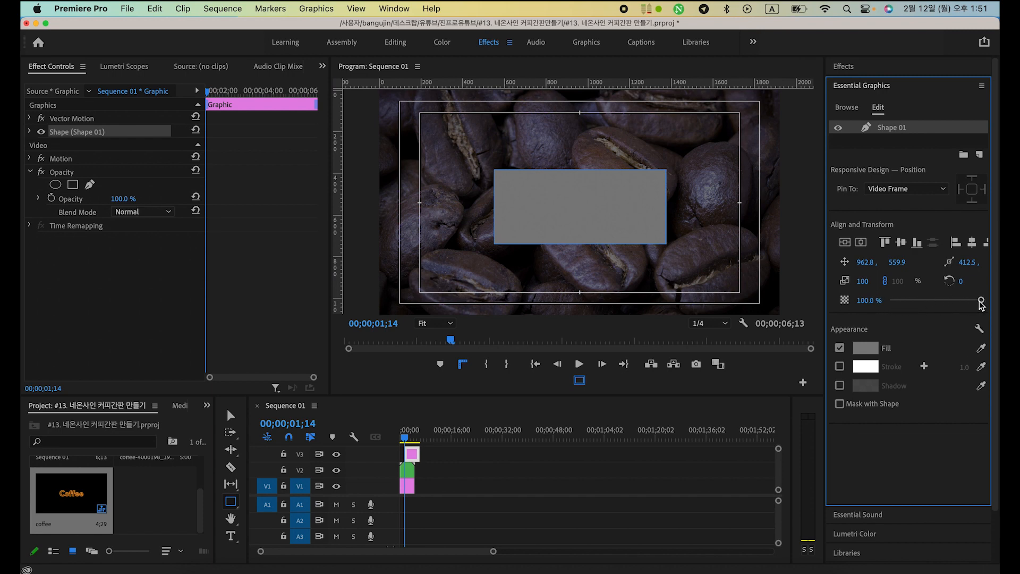
left_click_drag(980, 300, 957, 301)
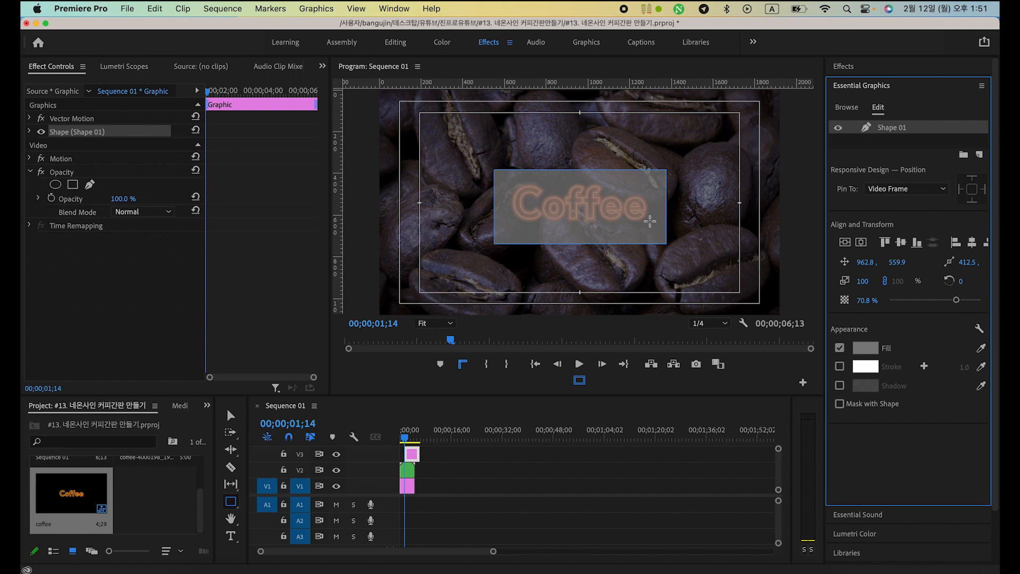
left_click(845, 244)
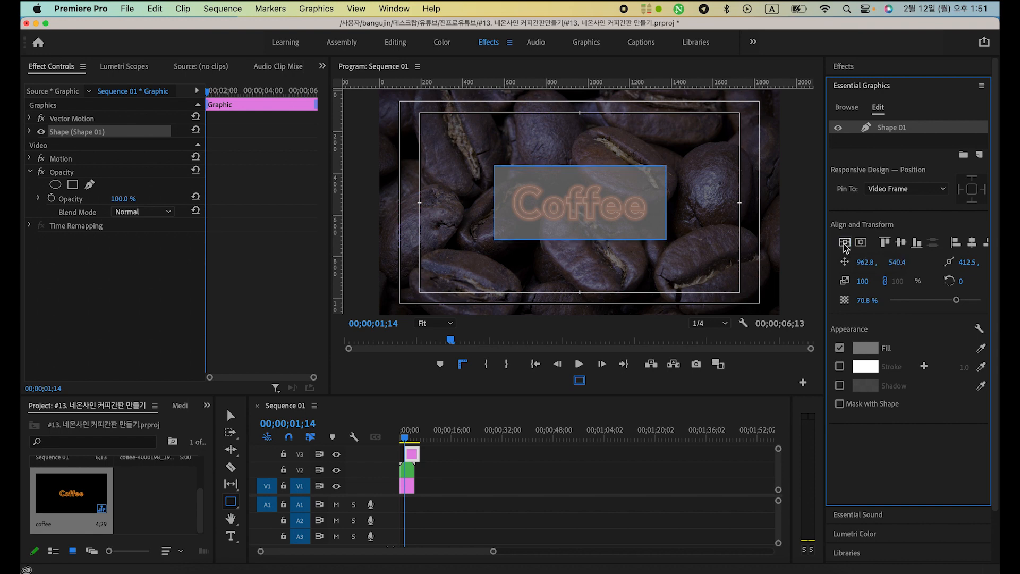
left_click(862, 245)
Move the rectangle's graphic clip on V3 to the start of the sequence and expand the properties of Shape 01.
left_click(415, 458)
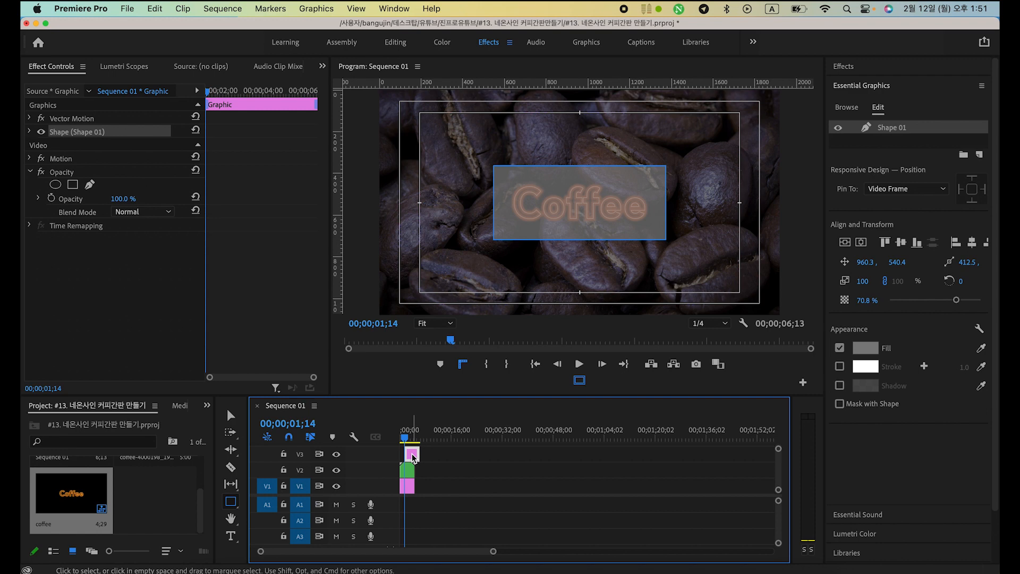
left_click_drag(413, 453, 408, 454)
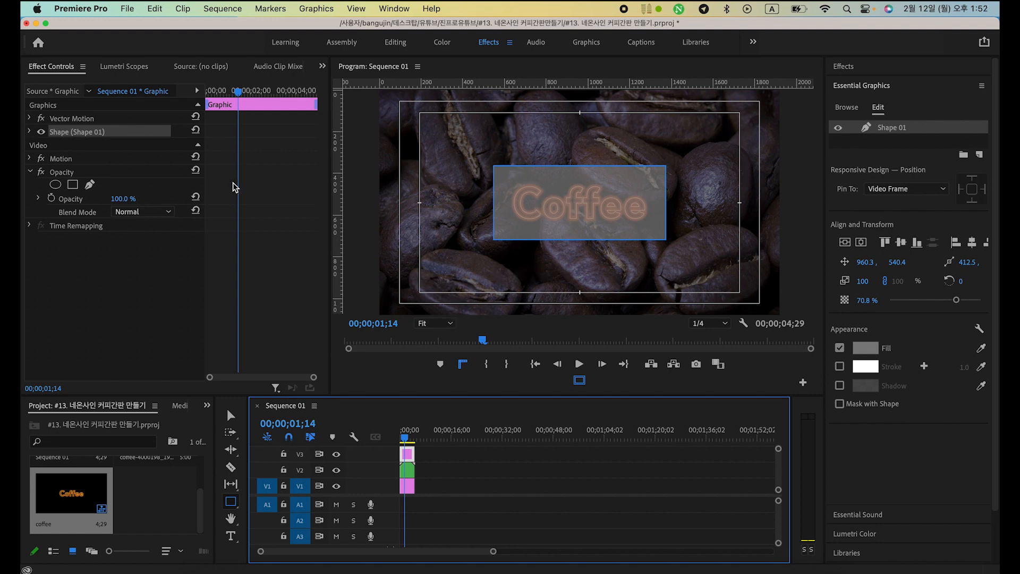
left_click(30, 132)
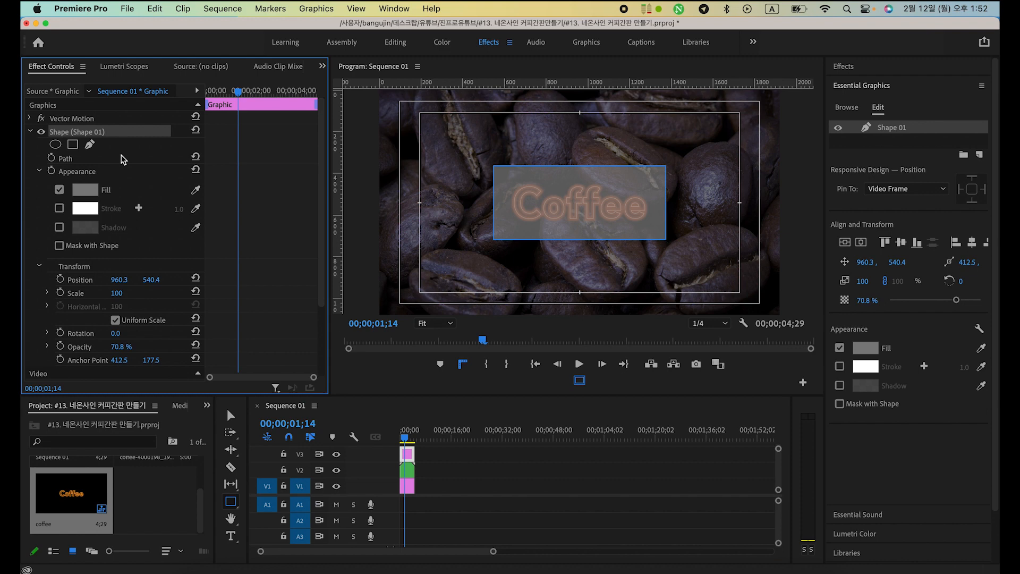
Turn off the rectangle's fill and give it a stroke in colour E79825.
left_click(59, 189)
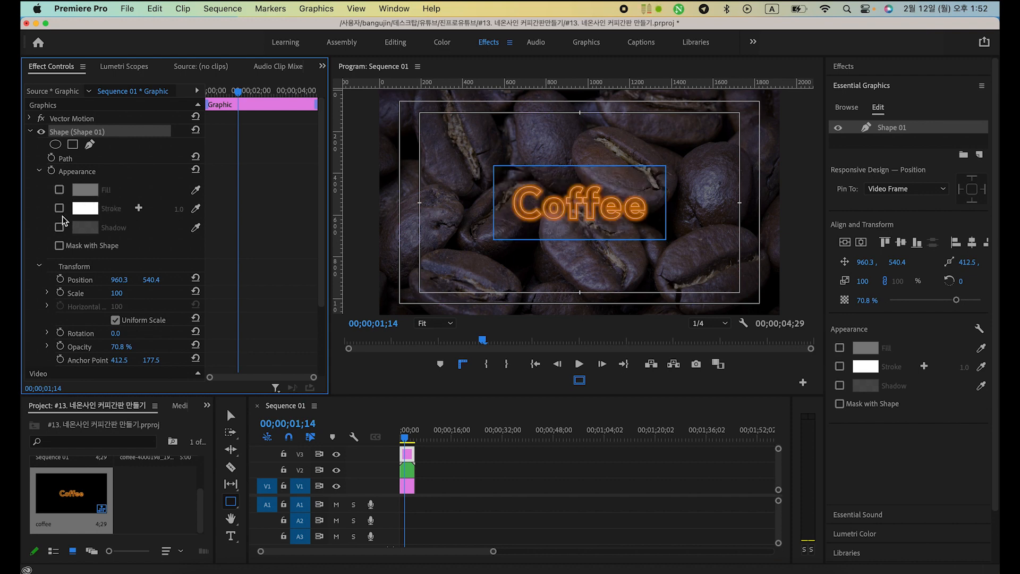
left_click(59, 208)
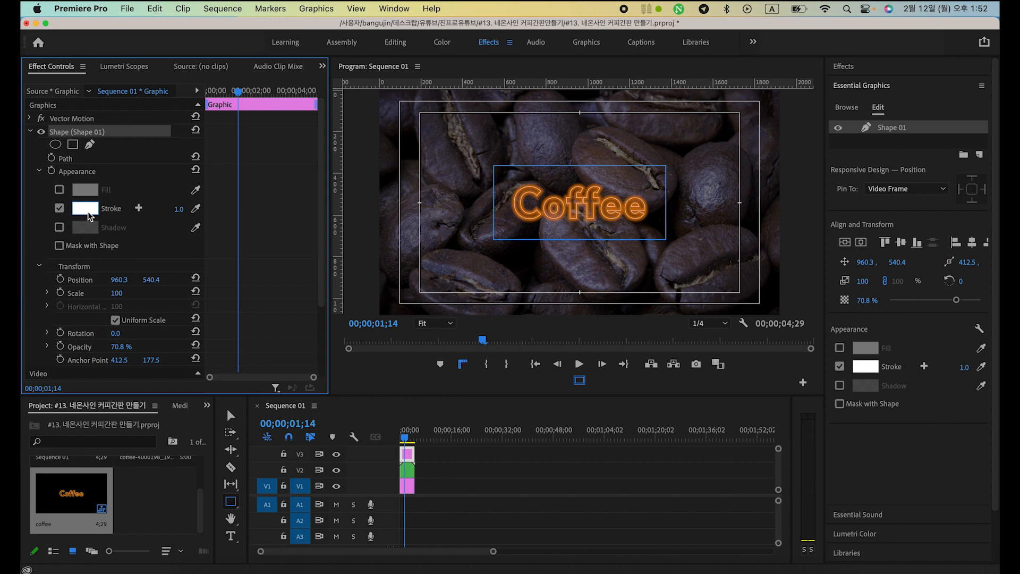
left_click(86, 208)
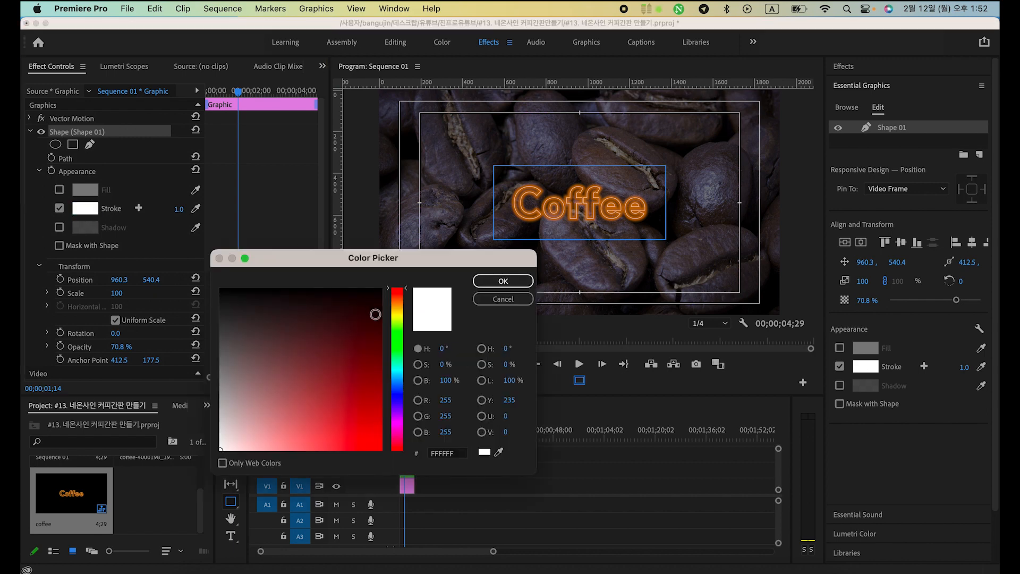
left_click_drag(365, 256, 328, 246)
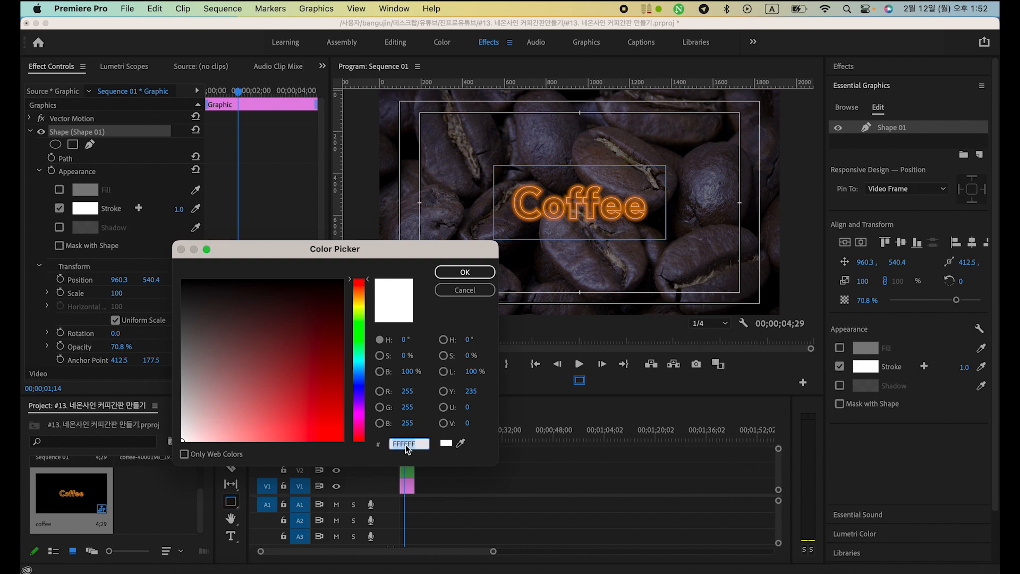
type("E79825")
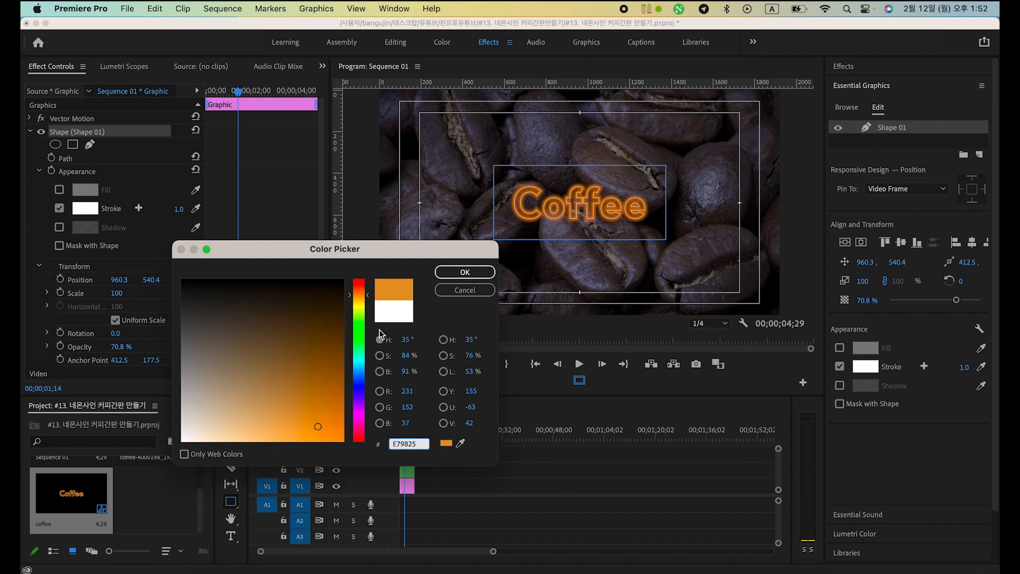
left_click(467, 274)
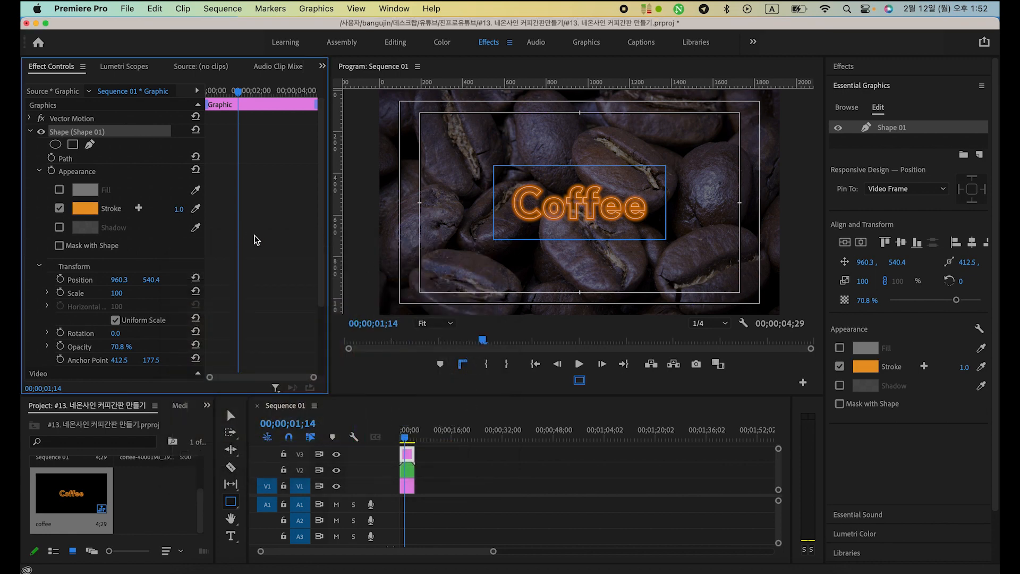
Save the project and set the rectangle's stroke width to 8.
left_click(231, 415)
left_click(460, 251)
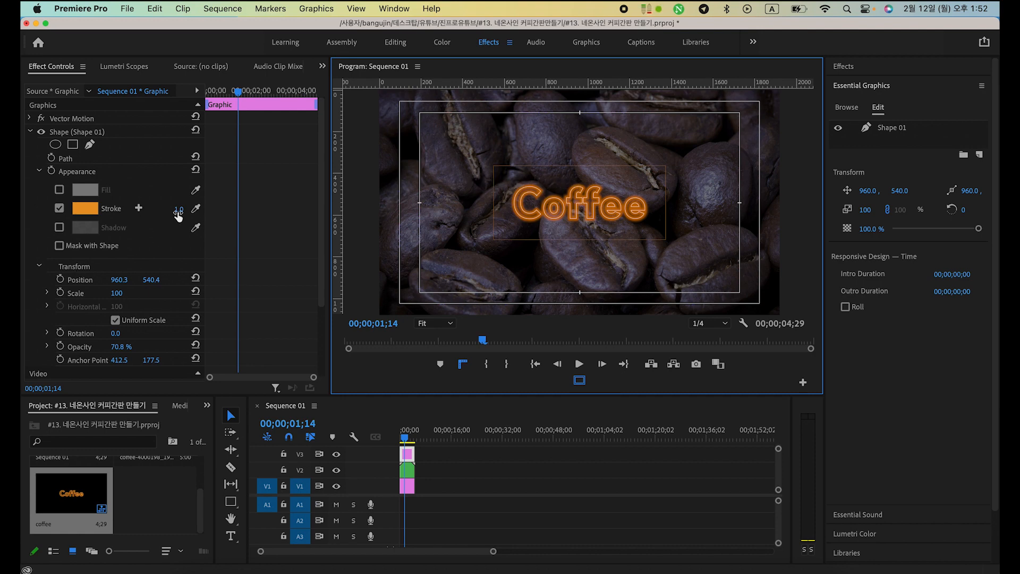
key("super+s")
left_click_drag(180, 210, 184, 211)
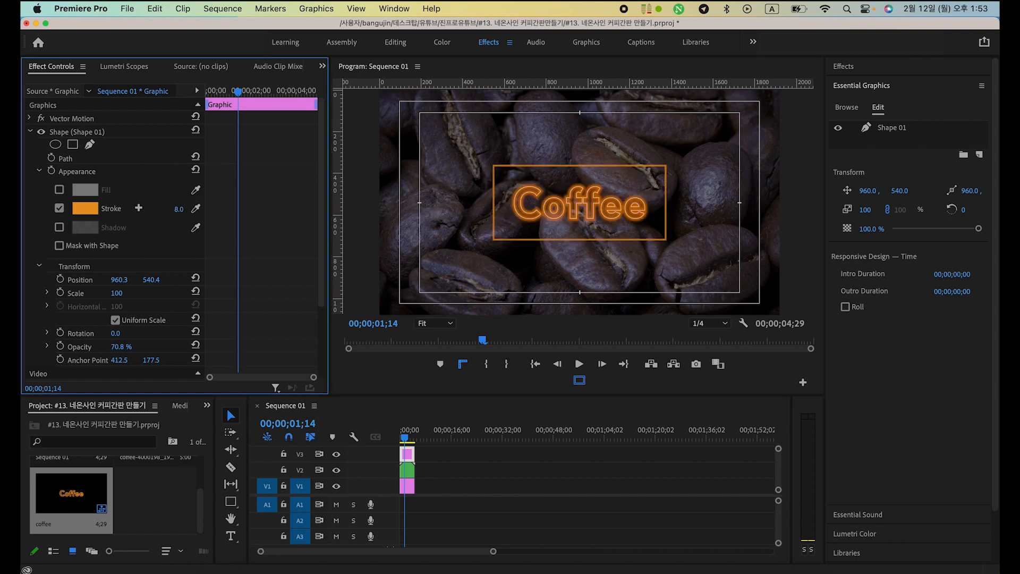
left_click(179, 210)
type("8")
key("Return")
Move the rectangle's two lower corner points inward with the Pen Tool to form a tapered cup shape.
left_click(68, 137)
left_click_drag(232, 506, 249, 512)
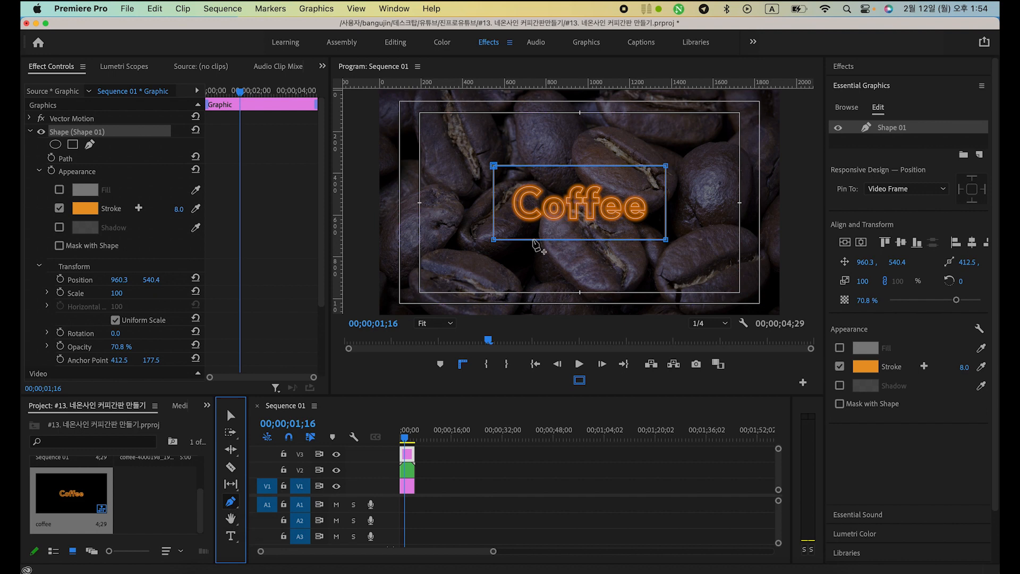
left_click(495, 245)
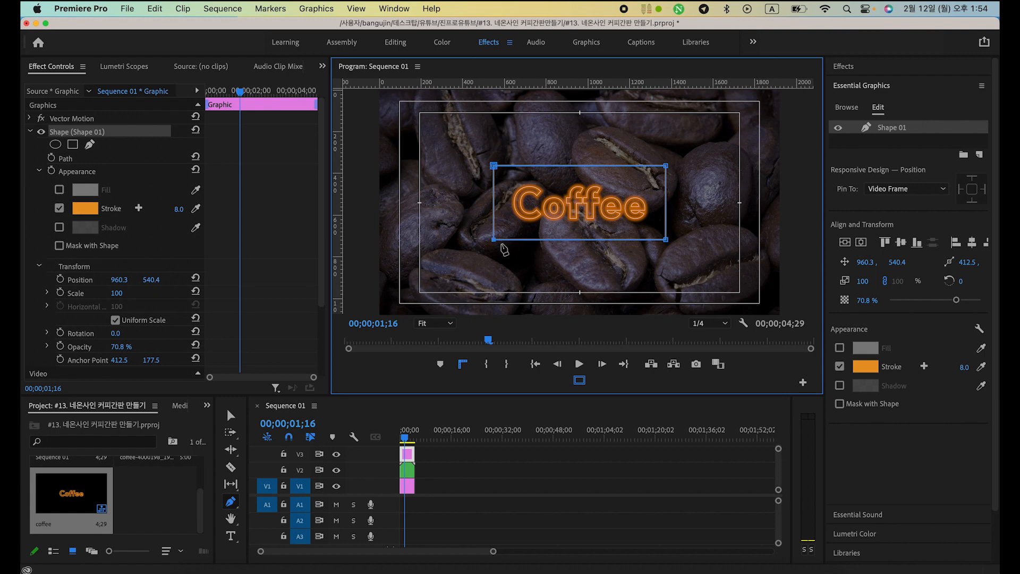
mouse_move(494, 242)
left_mouse_down()
mouse_move(529, 243)
mouse_move(514, 244)
left_mouse_up()
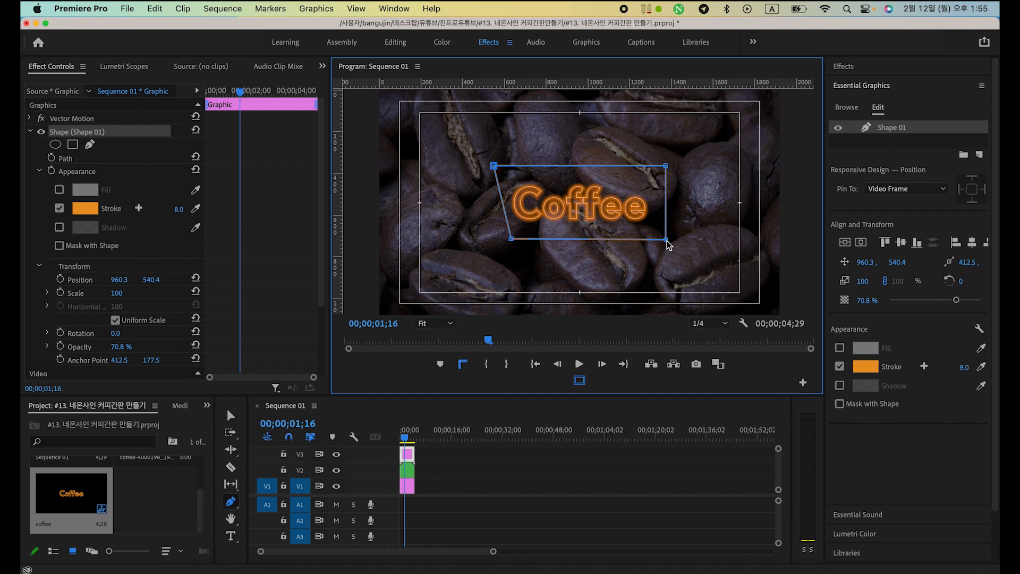
left_click_drag(666, 240, 653, 238)
left_click_drag(649, 243, 655, 246)
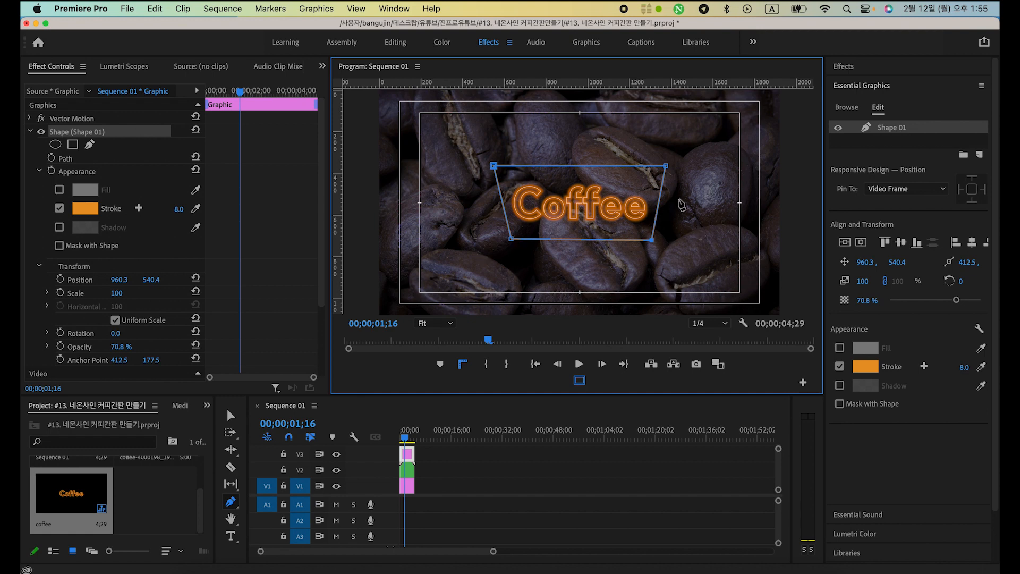
Draw an ellipse about 141 by 165 px over the cup's right edge, move it to about 1356.6, 480.5 and rotate it about 12°.
left_click(230, 501)
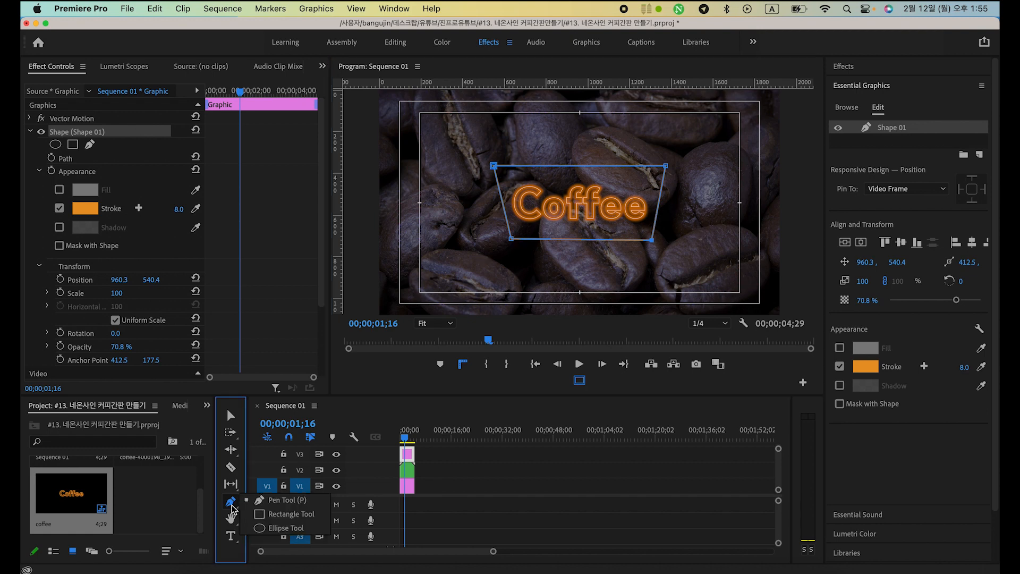
left_click(287, 528)
left_click_drag(653, 182, 681, 216)
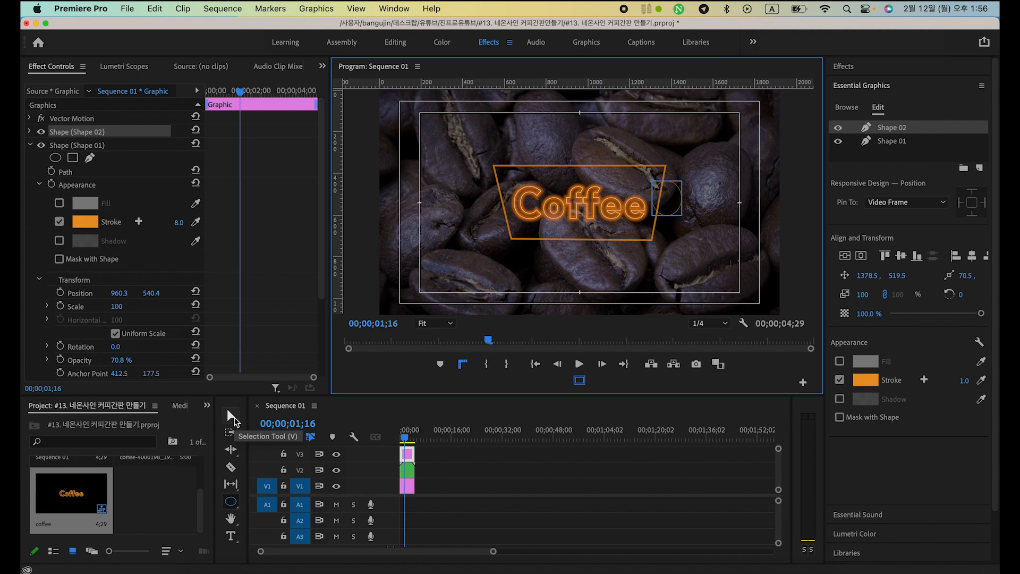
left_click(232, 416)
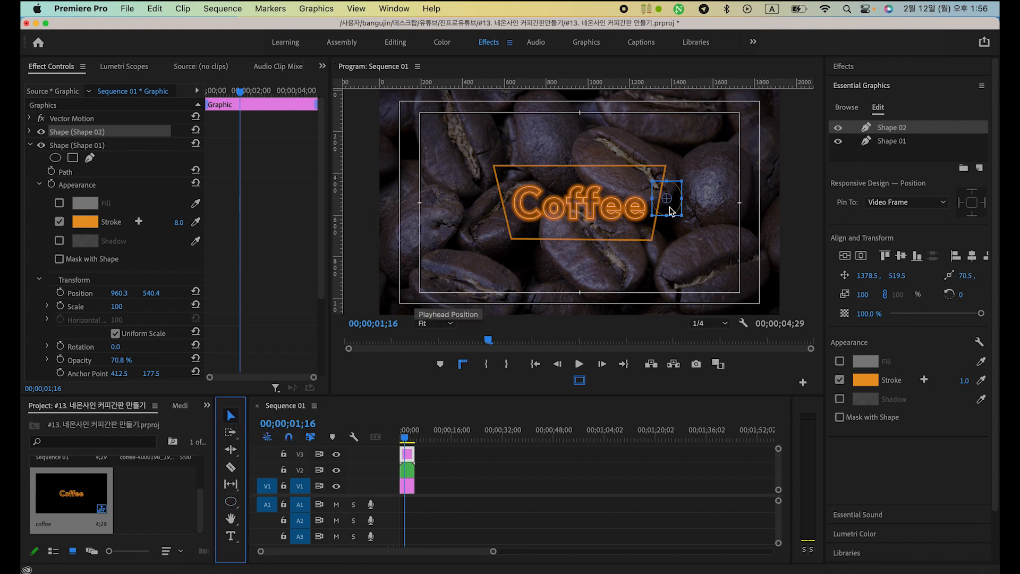
left_click_drag(671, 211, 667, 204)
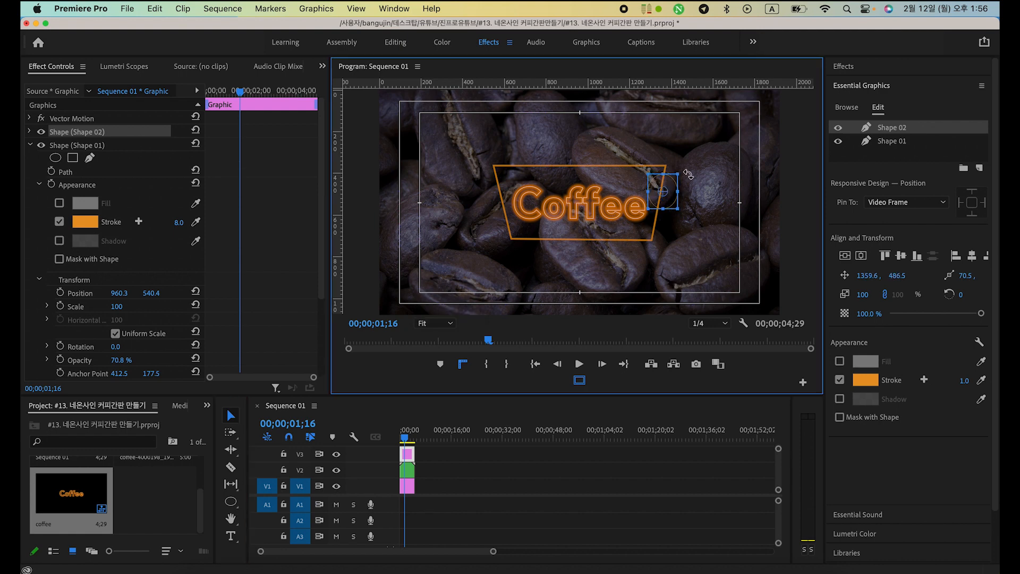
left_click_drag(688, 174, 693, 177)
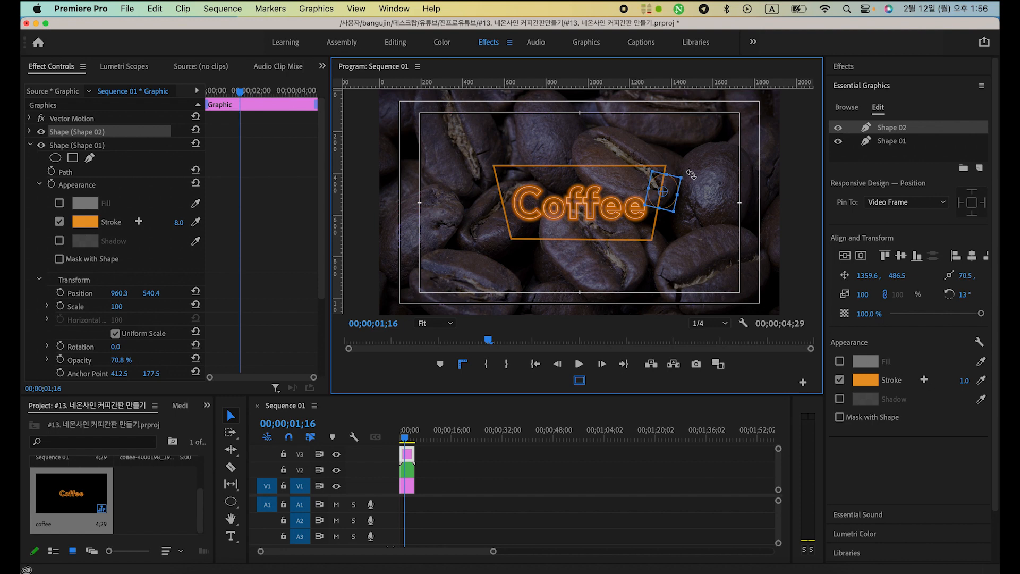
left_click_drag(691, 175, 690, 174)
key("Home")
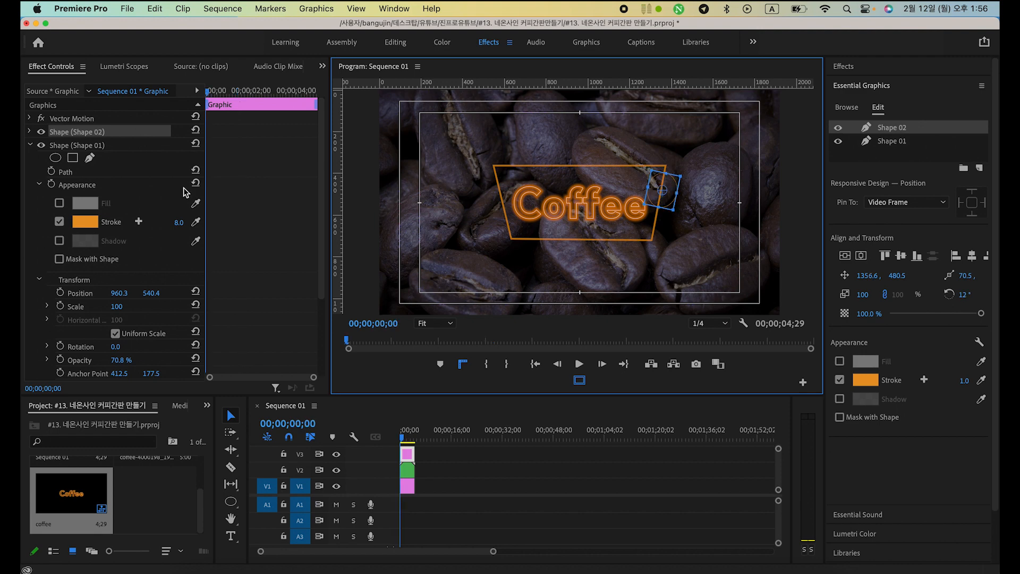
Expand the properties of Shape 02 and set the handle ellipse's stroke width to 8.
left_click(30, 131)
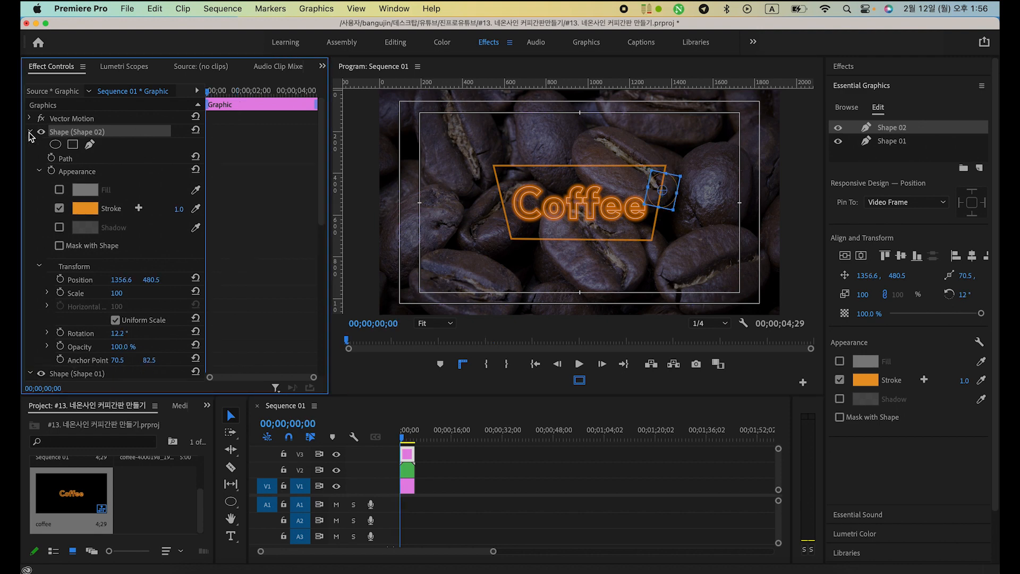
left_click(178, 208)
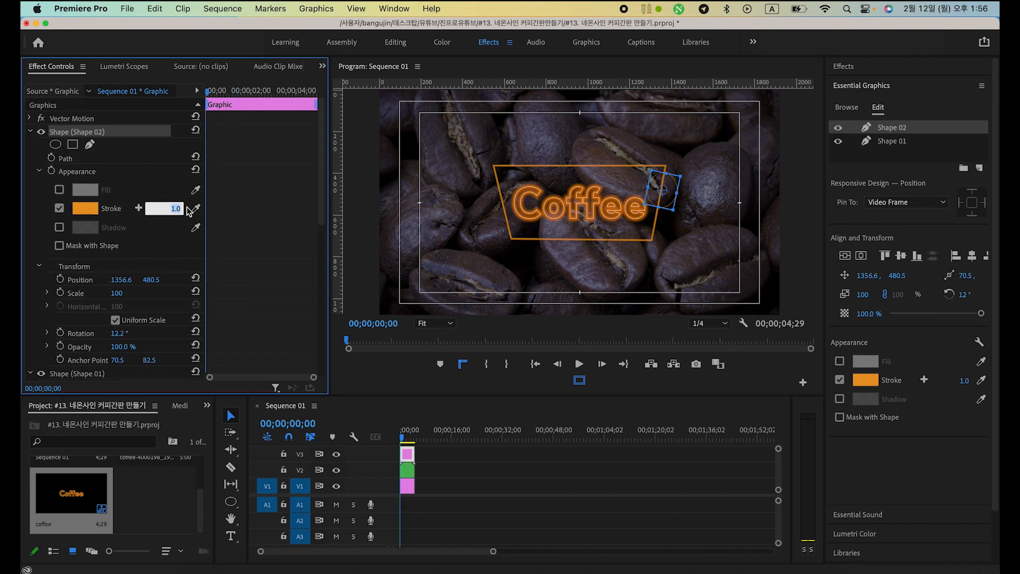
type("8")
key("Return")
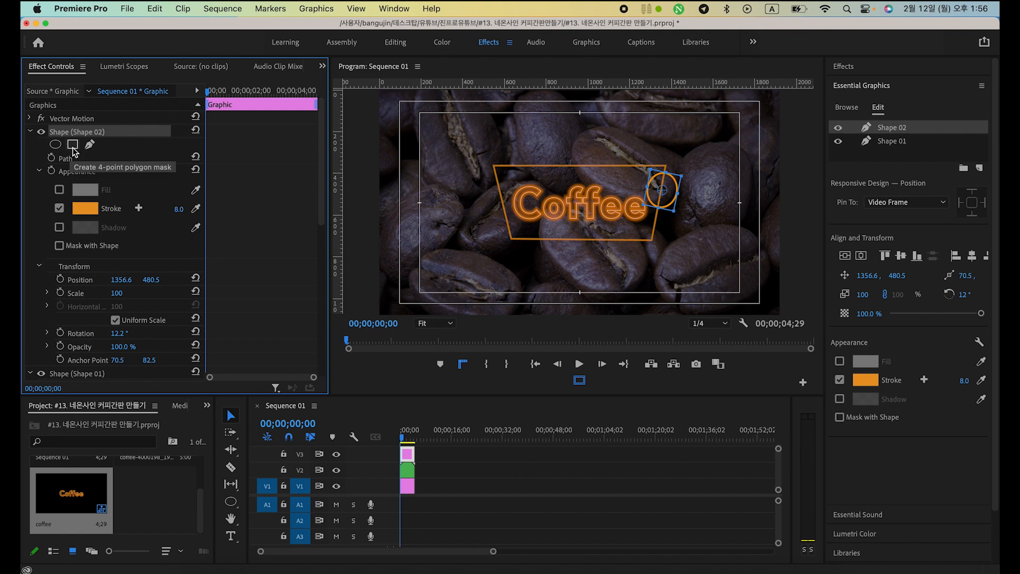
Draw a four-point pen mask on Shape 02 that keeps only the part of the ellipse outside the cup's right edge.
scroll(91, 153, "down", 1)
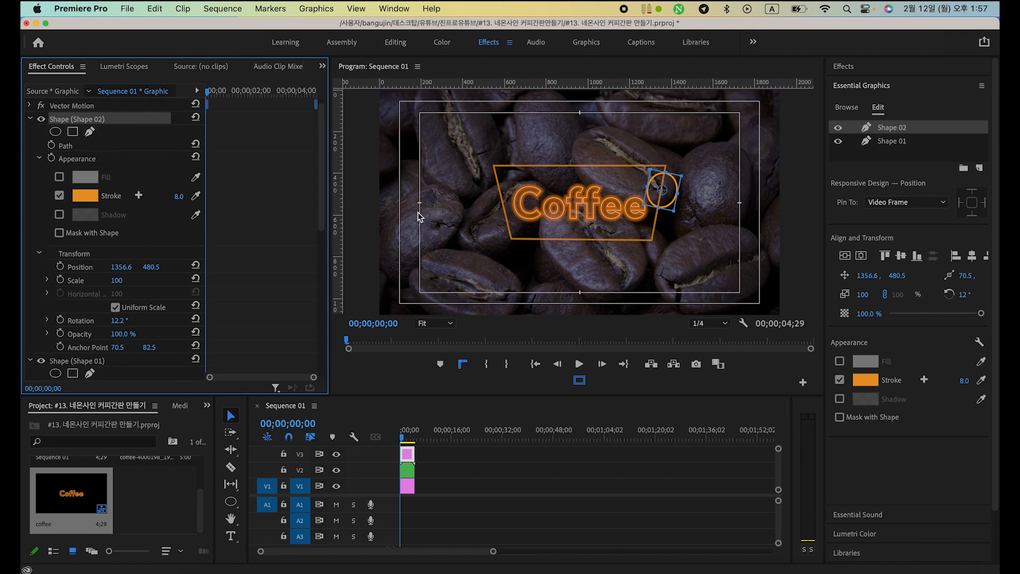
left_click(90, 133)
left_click(669, 168)
left_click_drag(663, 215, 685, 207)
left_click(687, 170)
left_click(670, 168)
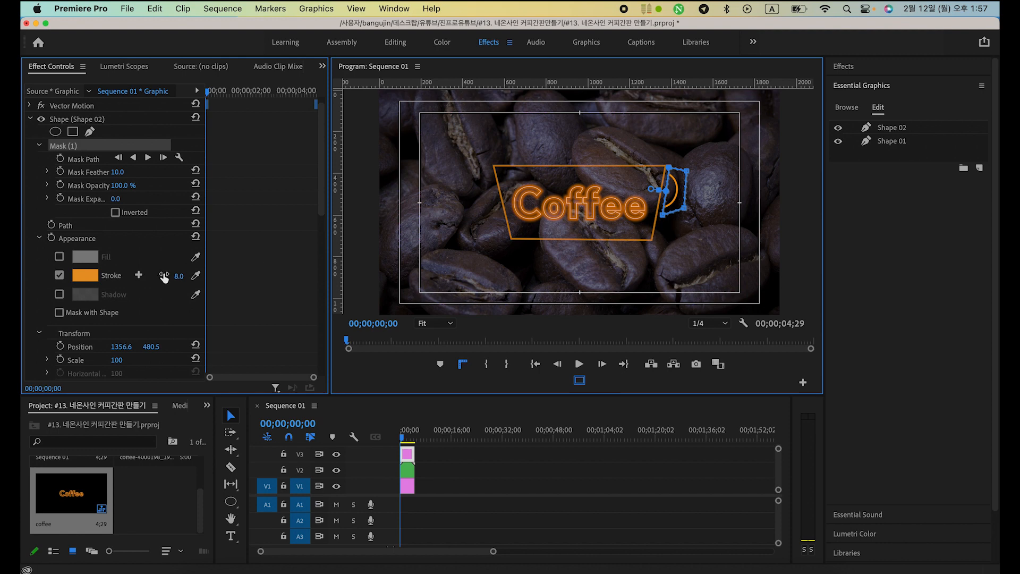
Set the handle mask's feather to 0 and move its lower-left point slightly toward the cup.
left_click(112, 172)
type("0")
key("Return")
left_click(665, 220)
left_click_drag(663, 218, 660, 217)
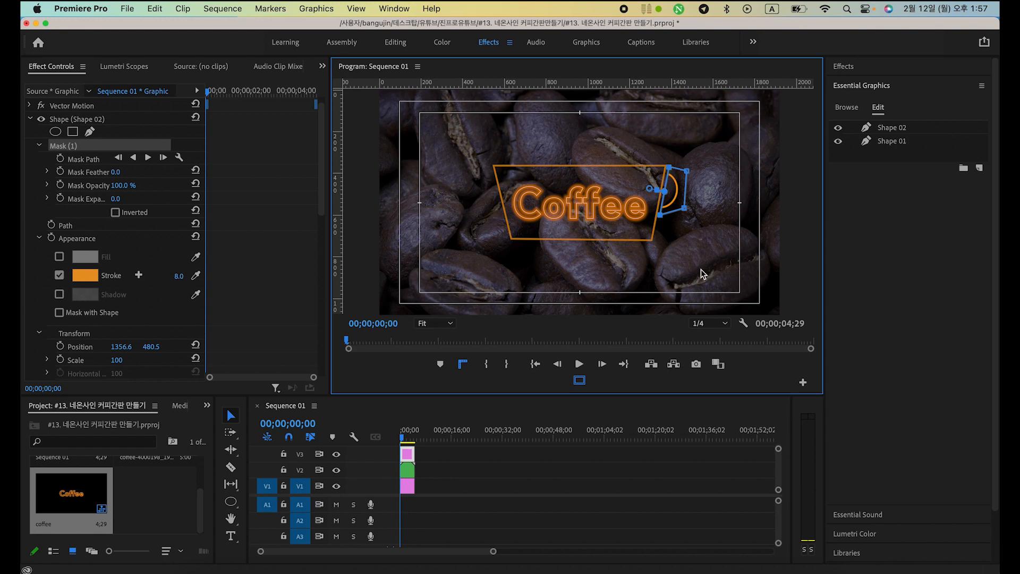
At 00;00;01;18, draw a separate saucer ellipse about 896 by 257 px over the cup's base and move it to 961.8, 722.5.
left_click(477, 458)
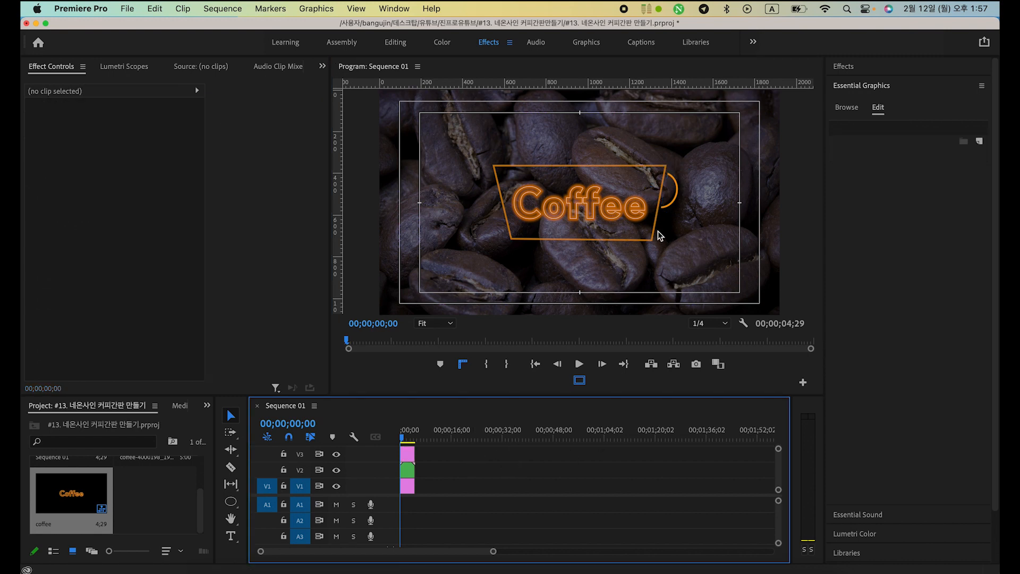
left_click(705, 249)
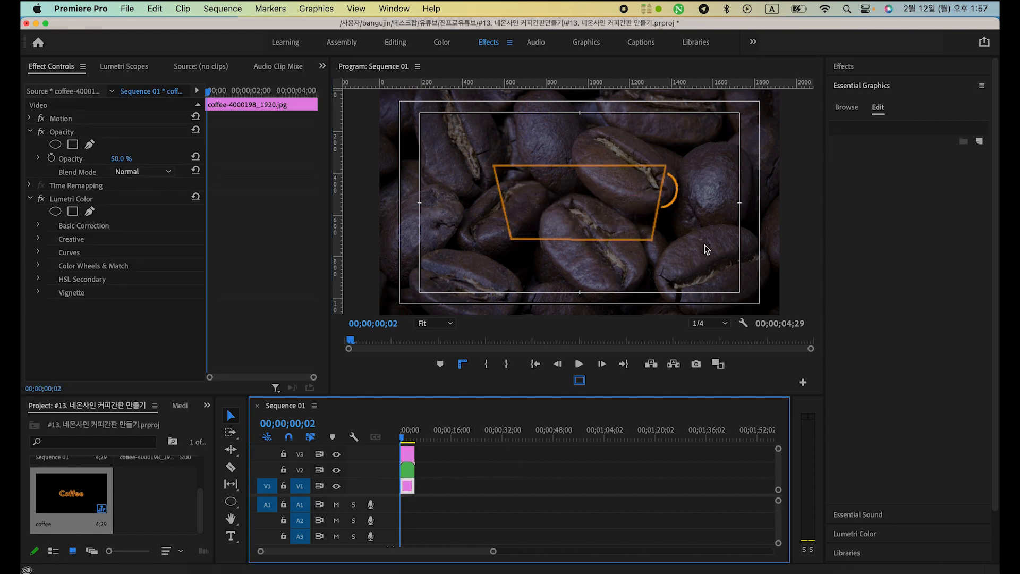
left_click_drag(402, 437, 405, 437)
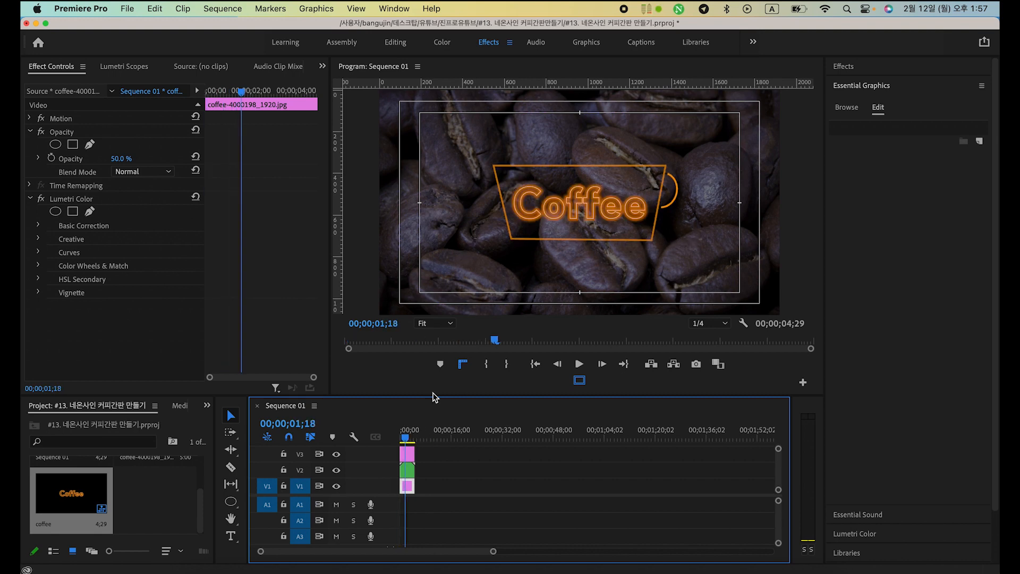
left_click(230, 501)
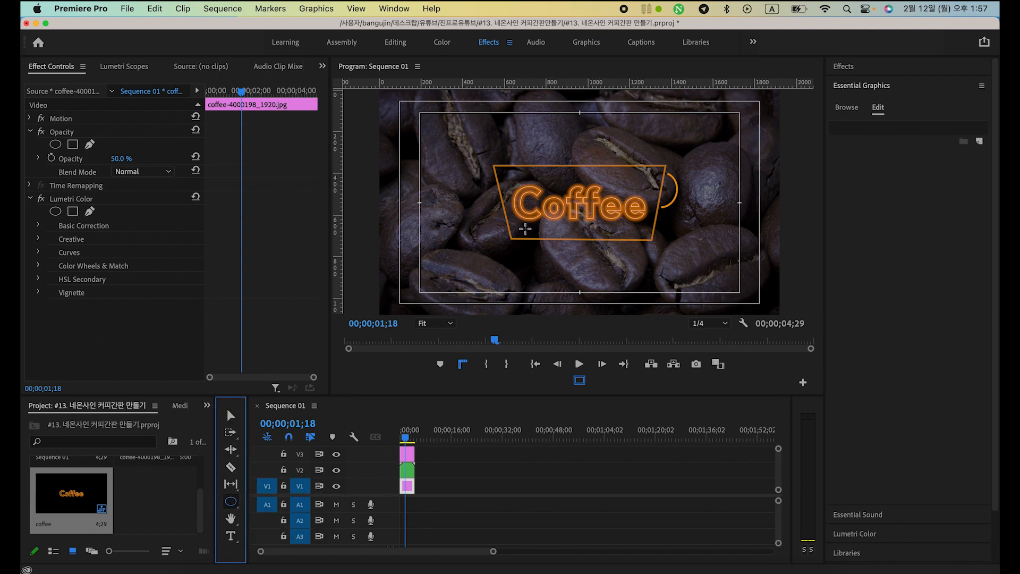
left_click_drag(488, 218, 676, 274)
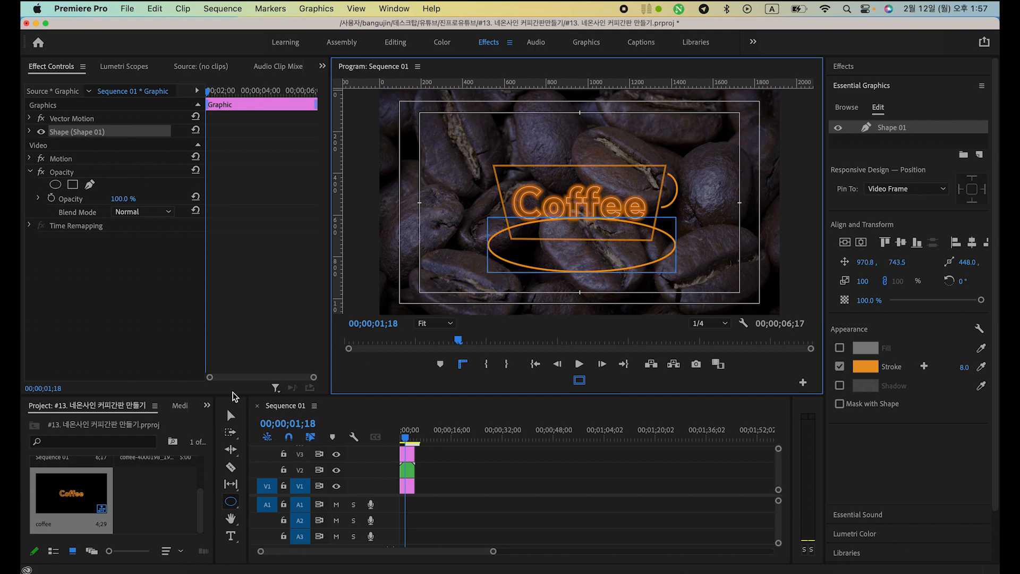
left_click(230, 415)
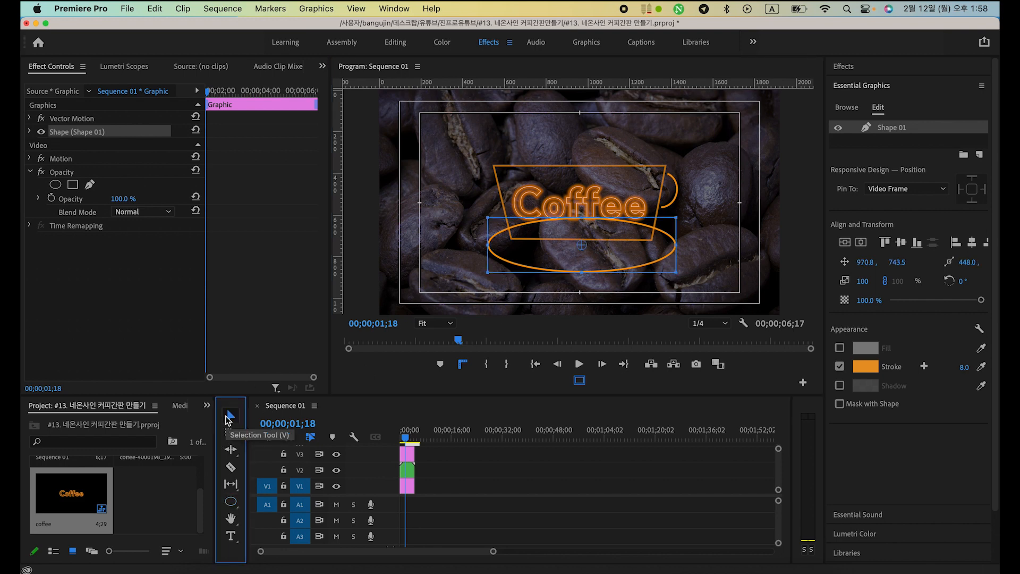
left_click_drag(609, 264, 606, 259)
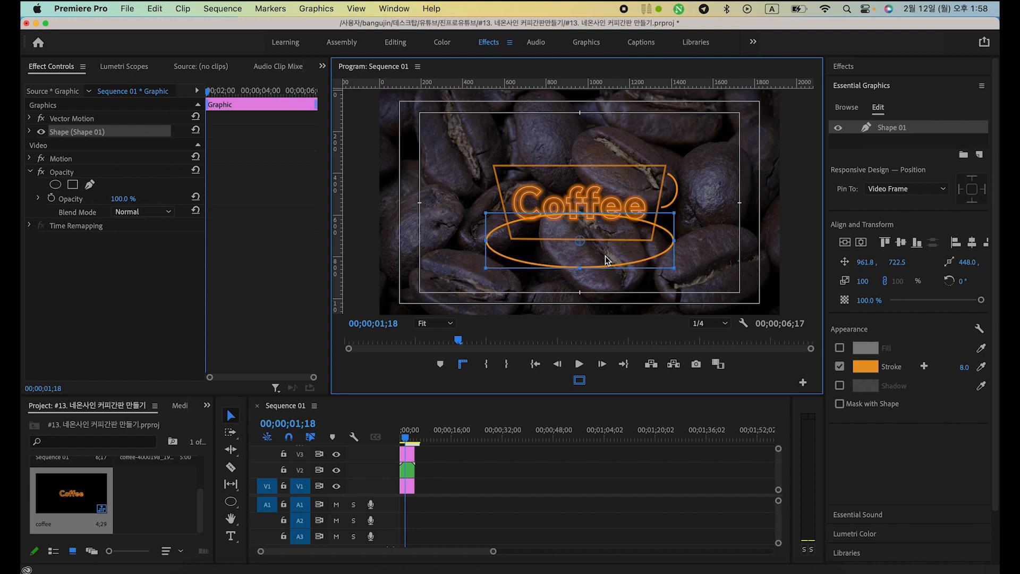
Draw a closed five-point pen mask on the saucer shape around the part of the ellipse that crosses the cup's lower body.
left_click(30, 133)
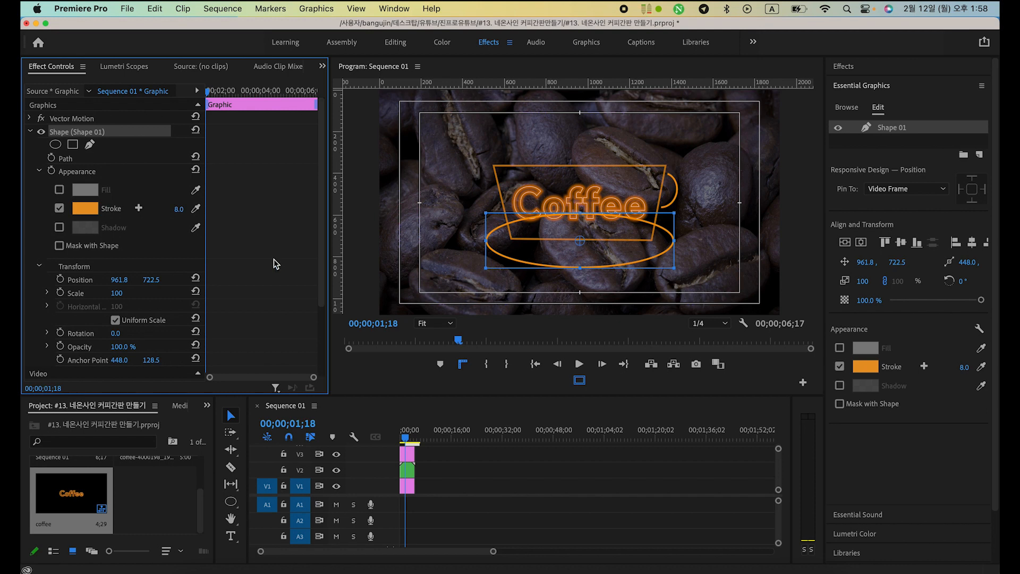
left_click(89, 144)
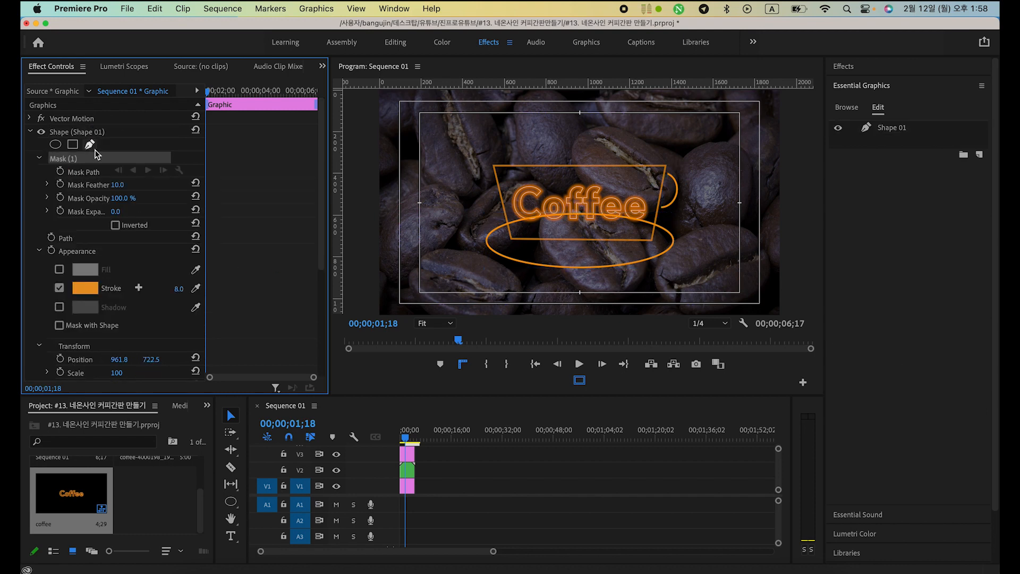
left_click(500, 221)
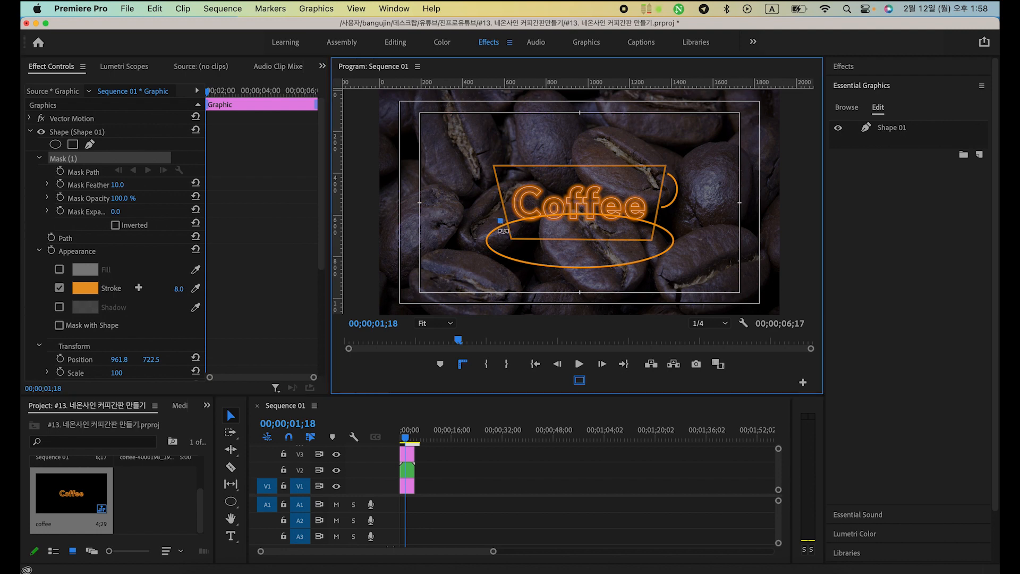
left_click(504, 239)
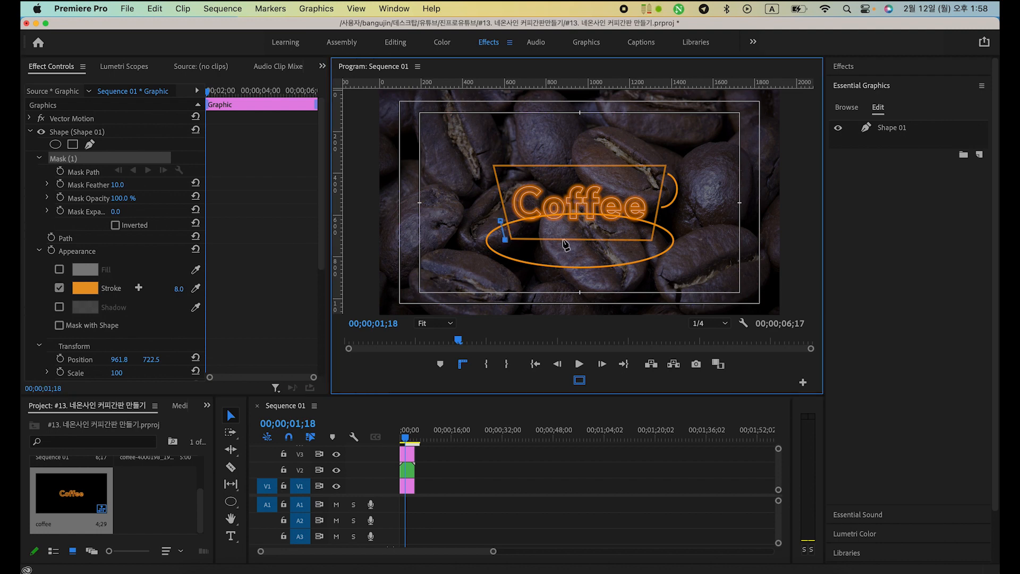
left_click(655, 241)
left_click(661, 217)
left_click_drag(501, 221, 446, 255)
key("super+z")
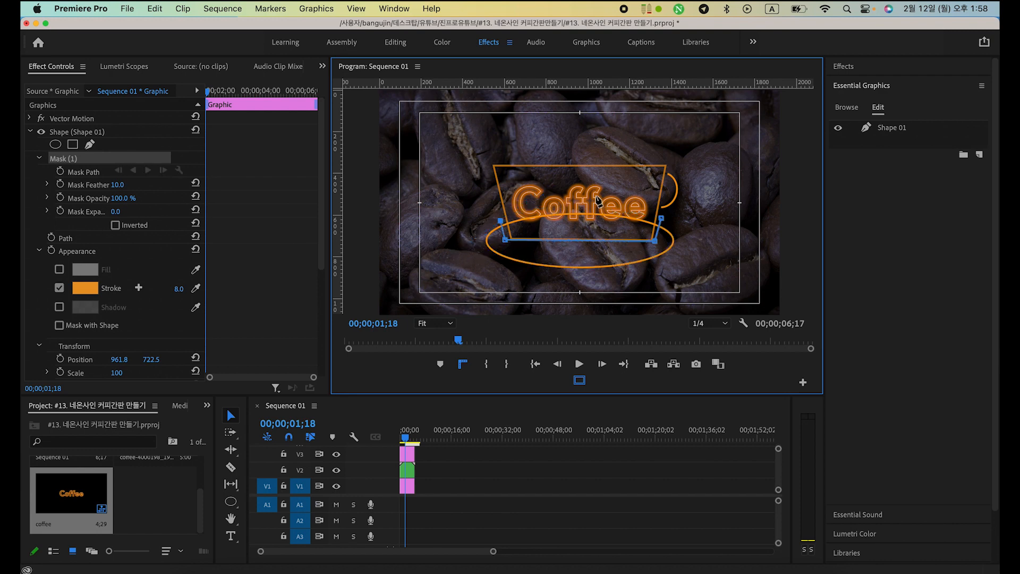
left_click(582, 198)
left_click_drag(502, 222, 515, 212)
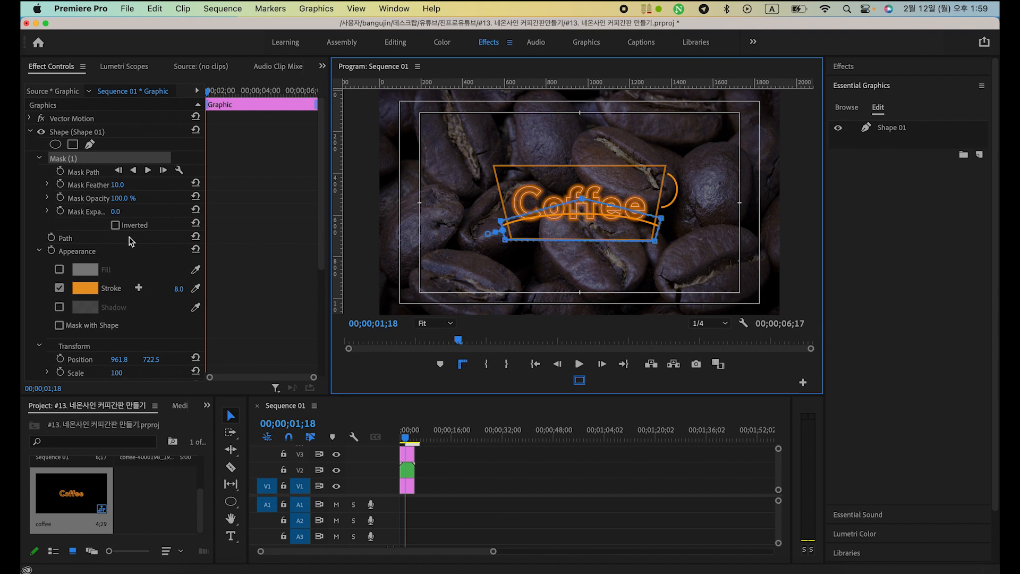
Invert the saucer mask and set its feather to 0.
left_click(115, 225)
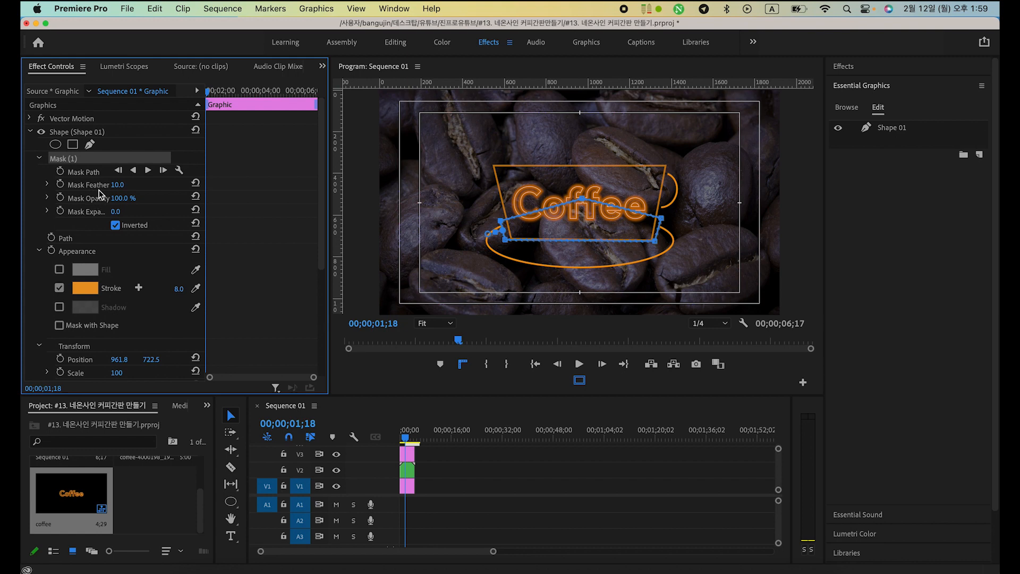
left_click_drag(124, 185, 90, 185)
left_click(716, 257)
left_click(449, 464)
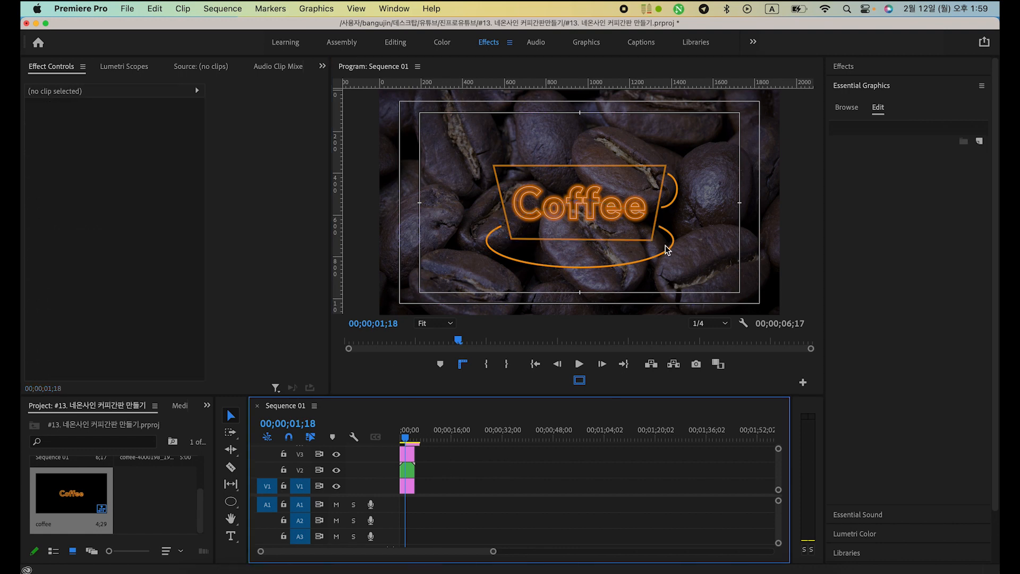
Play the sequence from the start to review the completed cup, handle and saucer with the Coffee sign.
key("space")
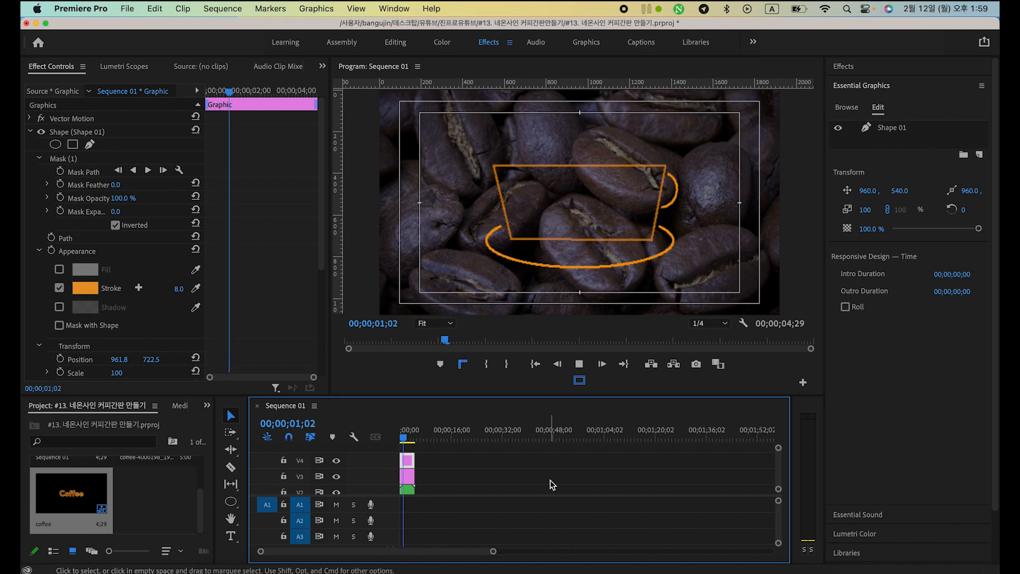
key("space")
key("Home")
key("space")
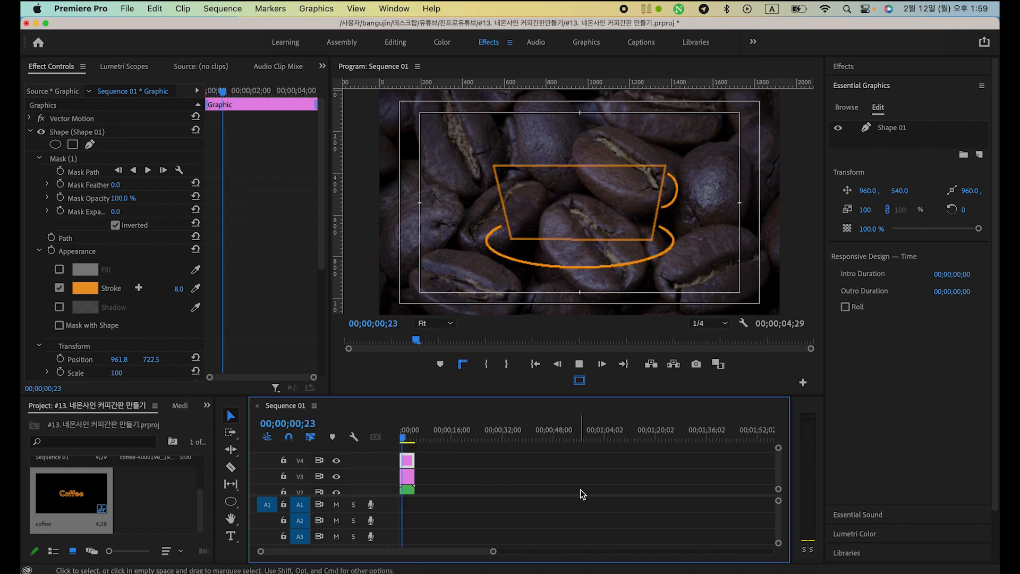
key("Home")
key("space")
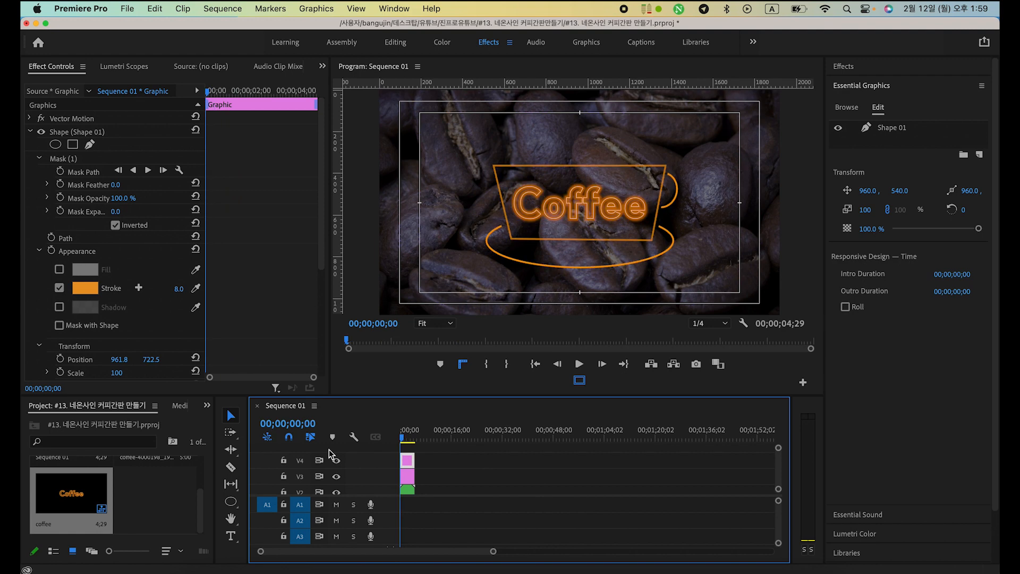
key("space")
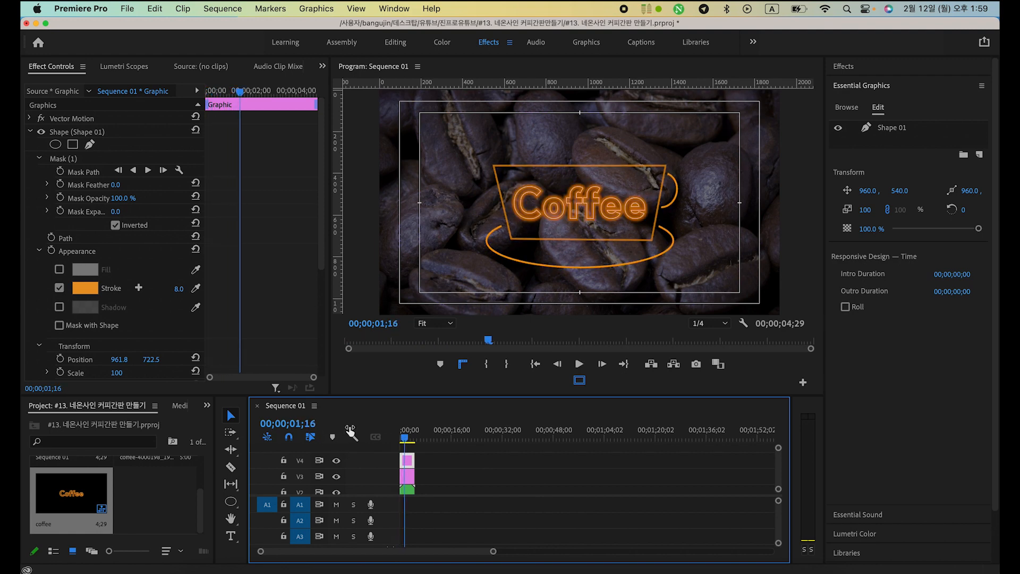
scroll(348, 435, "down", 2)
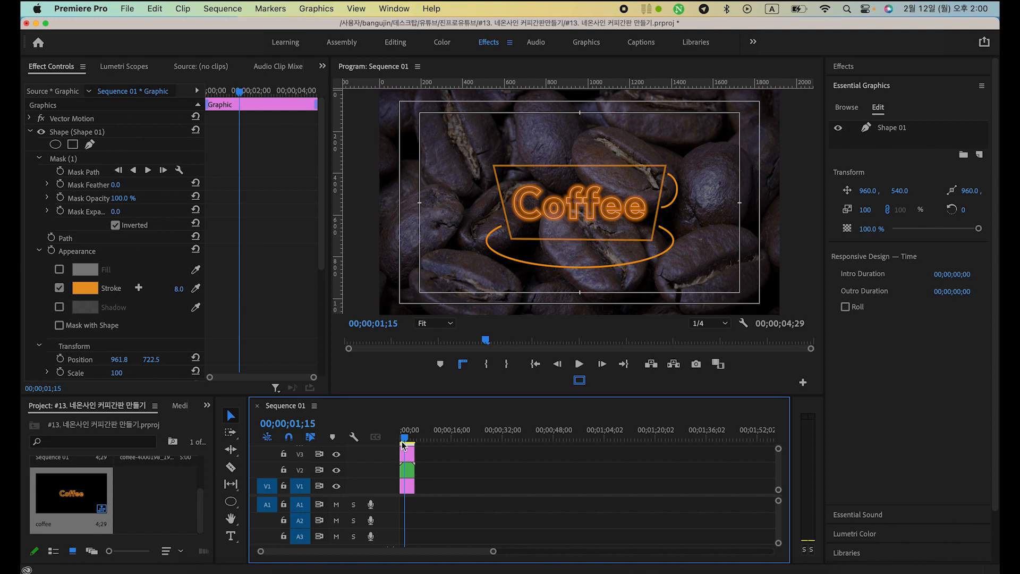
key("Home")
key("space")
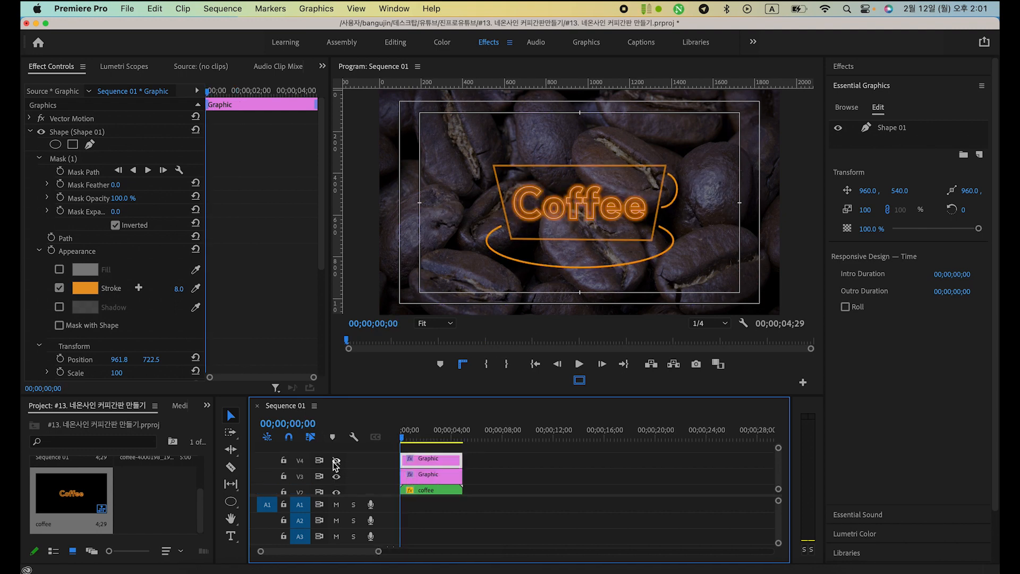
Toggle the output of tracks V4 and V3 off and on to check which cup parts each track holds.
left_click(334, 462)
left_click(334, 461)
left_click(337, 478)
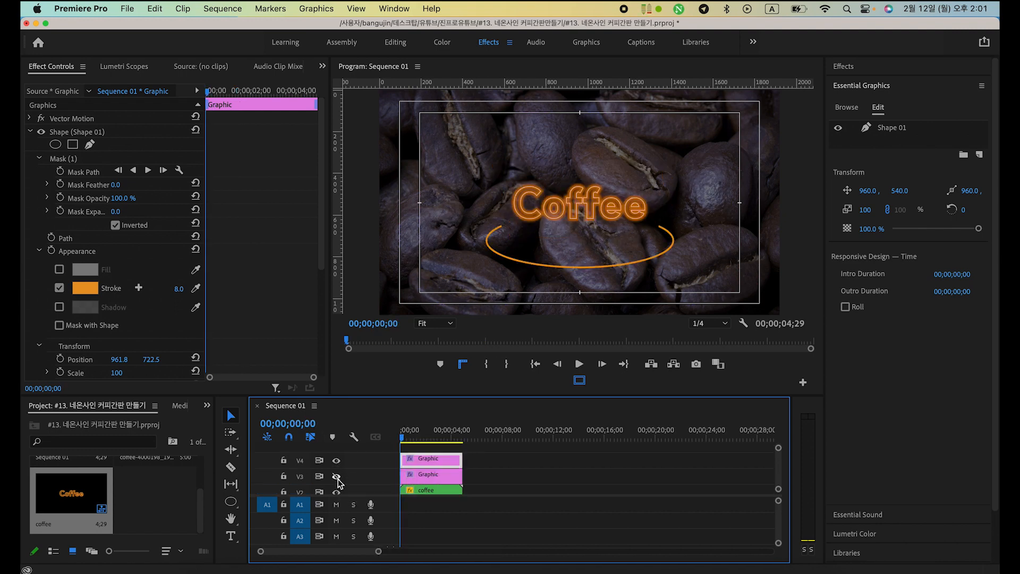
left_click(336, 477)
left_click(336, 460)
left_click(336, 460)
left_click(337, 476)
left_click(337, 476)
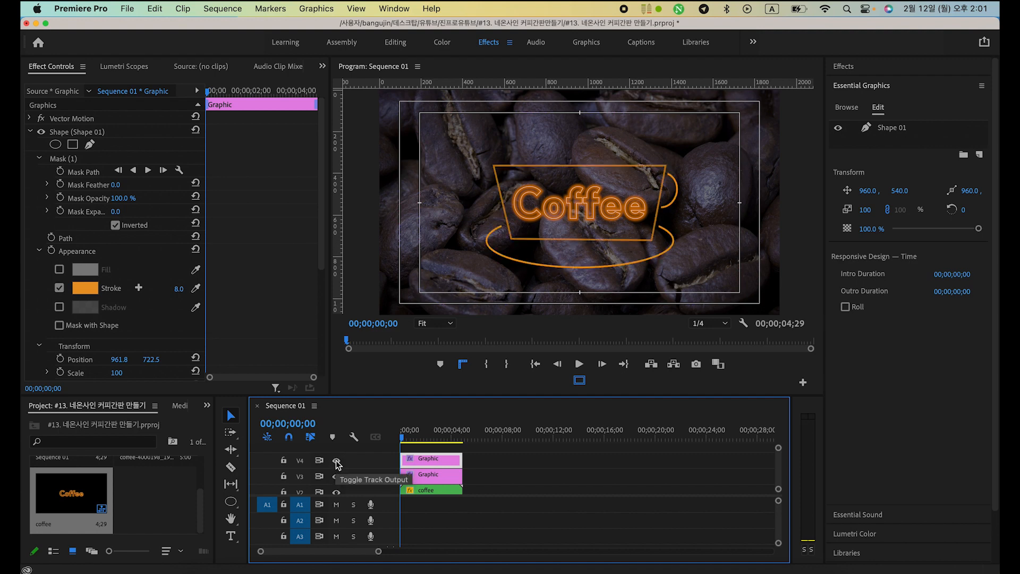
Nest the two graphic clips on V3 and V4 into a sequence named 커피잔.
left_click_drag(497, 461, 416, 478)
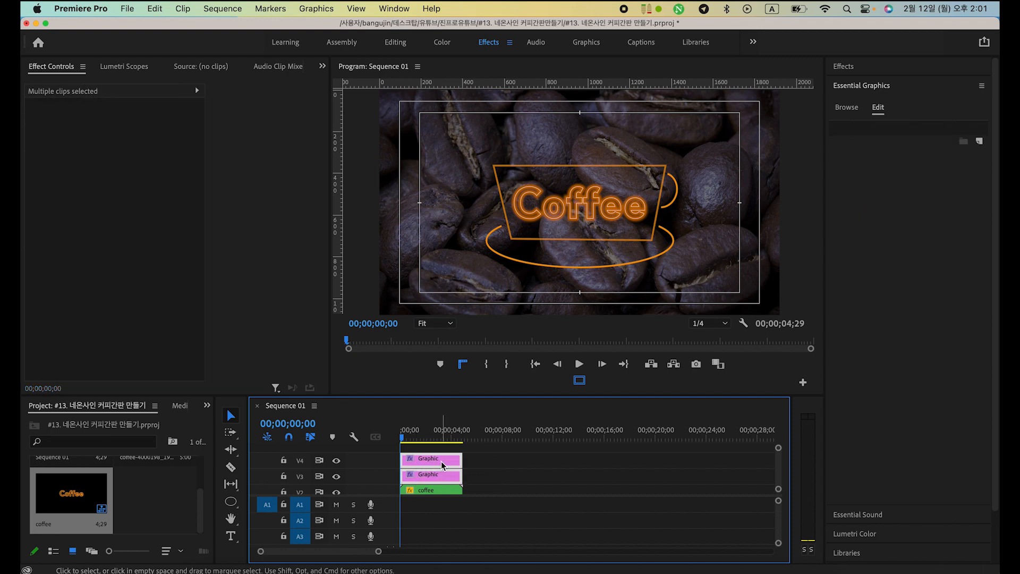
right_click(441, 461)
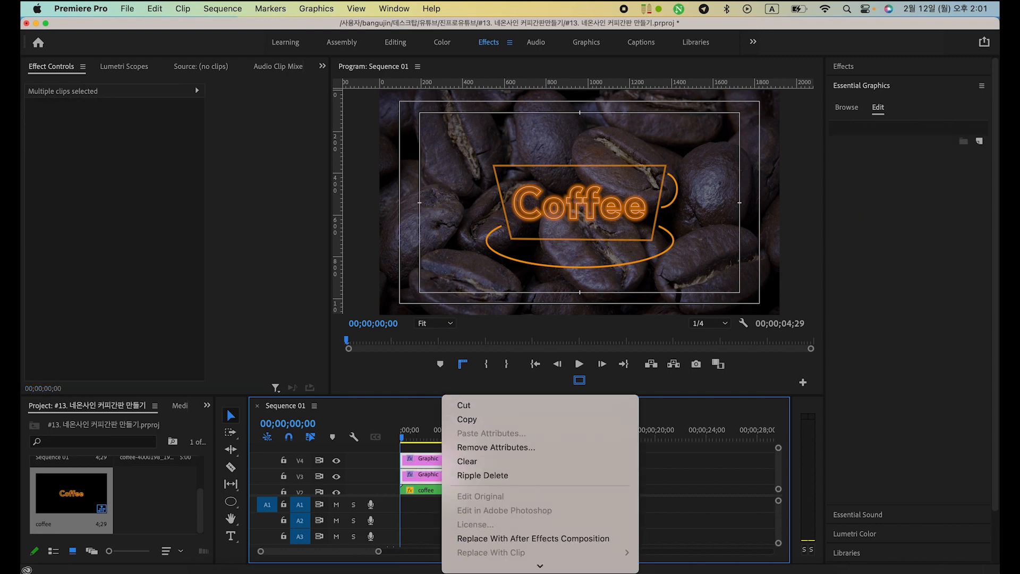
mouse_move(468, 567)
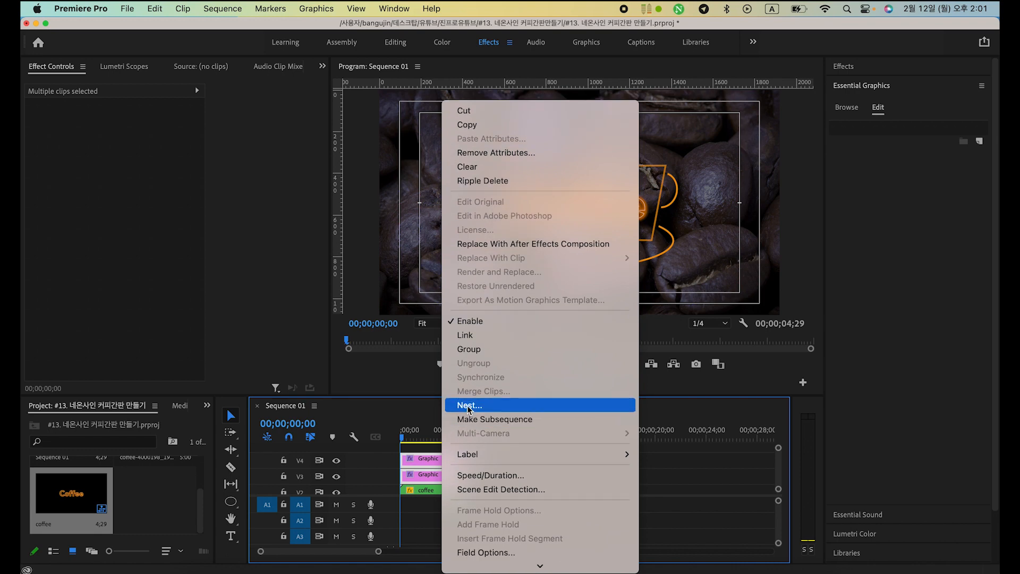
left_click(468, 407)
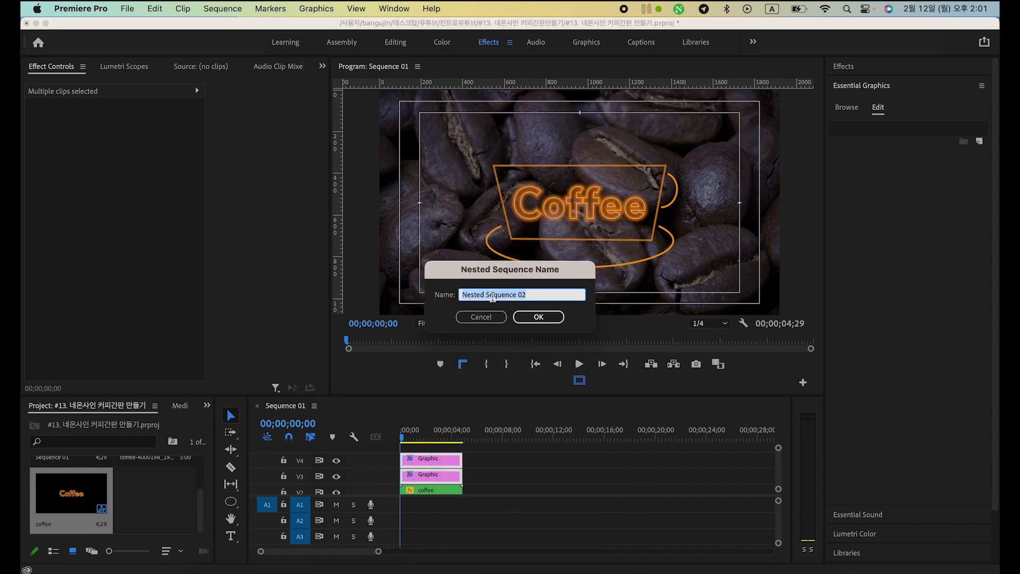
type("ck")
key("Caps_Lock")
type("ㅋㅓㅍㅣ잔")
key("Return")
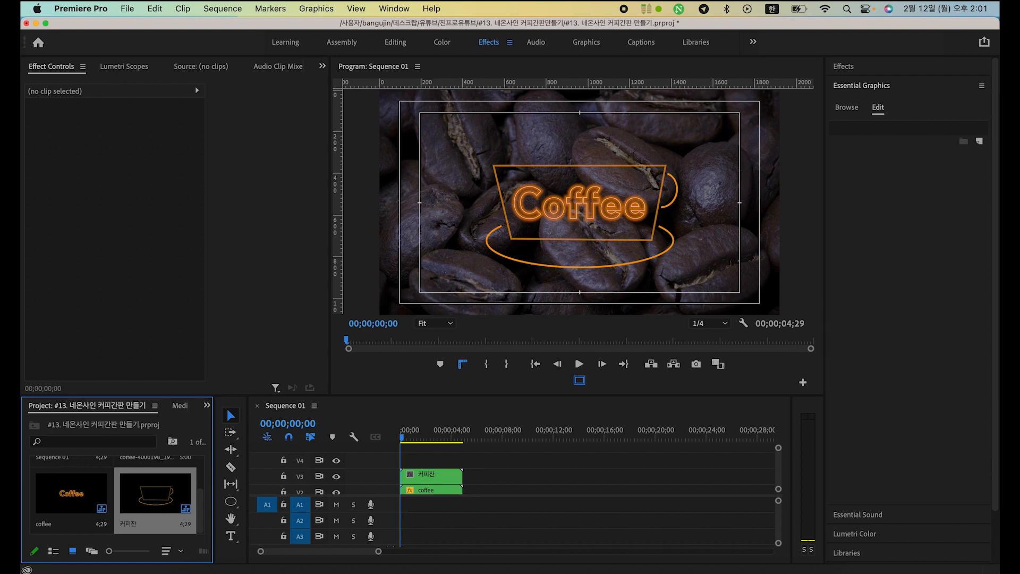
Turn on opacity keyframing for the 커피잔 clip and set its opacity to 0% at 00;00;00;00.
left_click(441, 476)
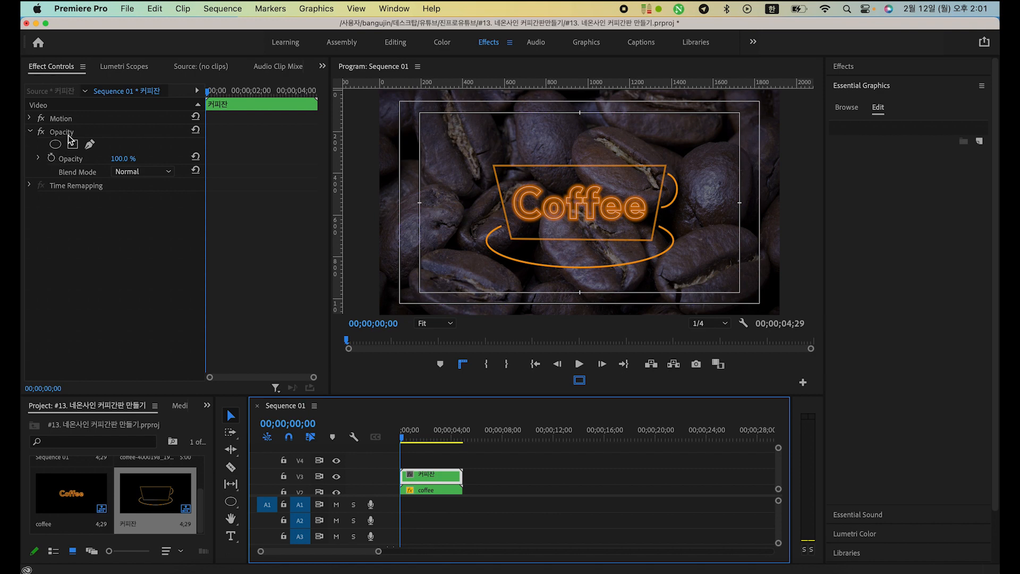
left_click(52, 156)
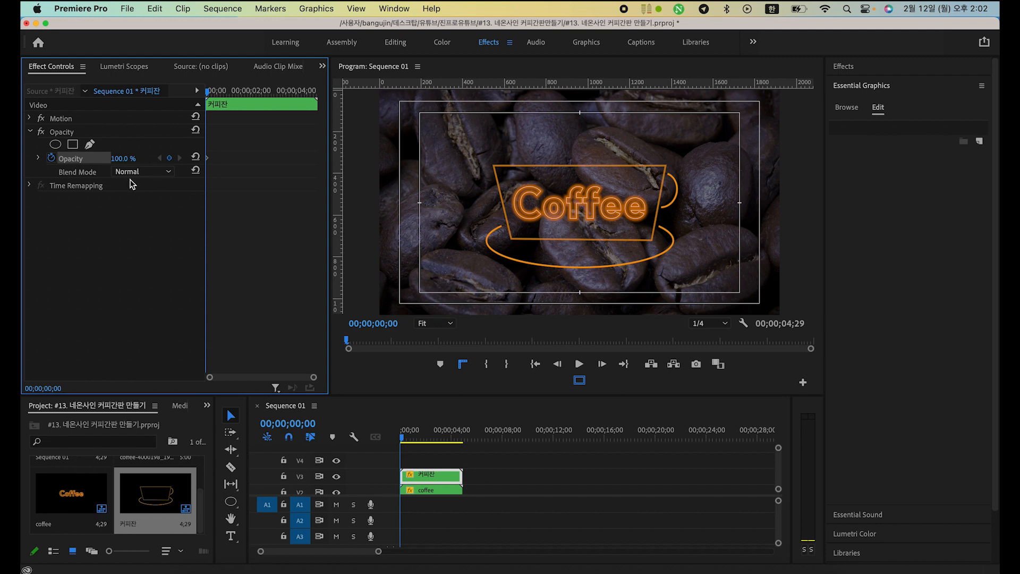
left_click(124, 159)
type("0")
key("Return")
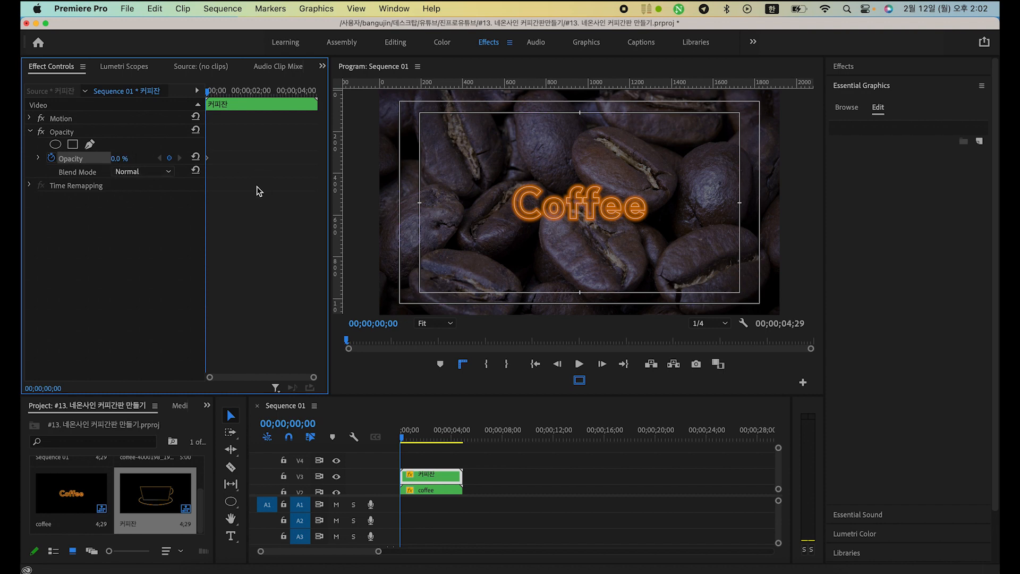
Add an opacity keyframe of 100% to the 커피잔 clip at 00;00;00;02.
key("Right")
key("Right")
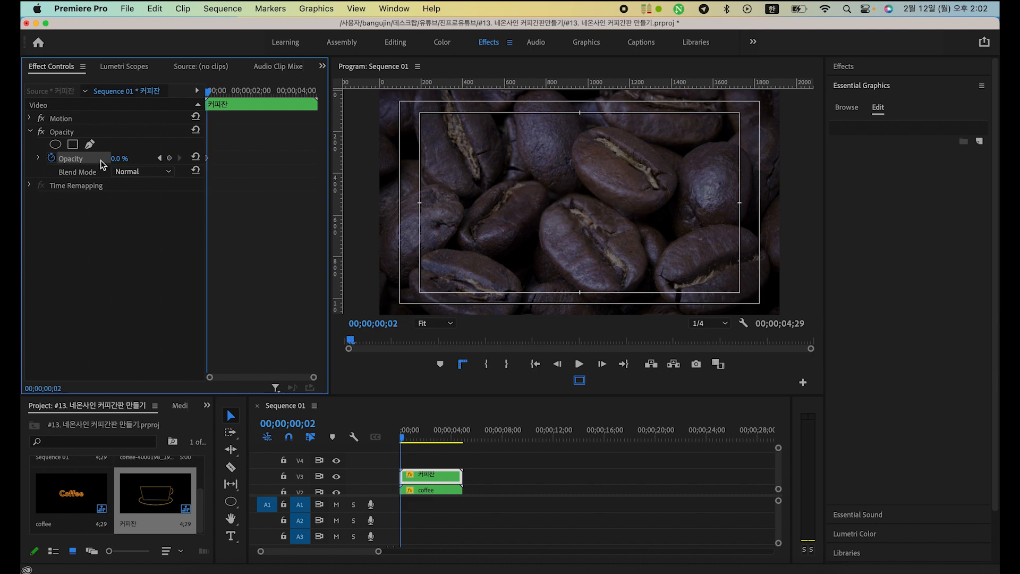
left_click_drag(115, 162, 60, 183)
left_click_drag(115, 162, 127, 159)
Add an opacity keyframe of 0% to the 커피잔 clip at 00;00;00;04.
key("Right")
key("Right")
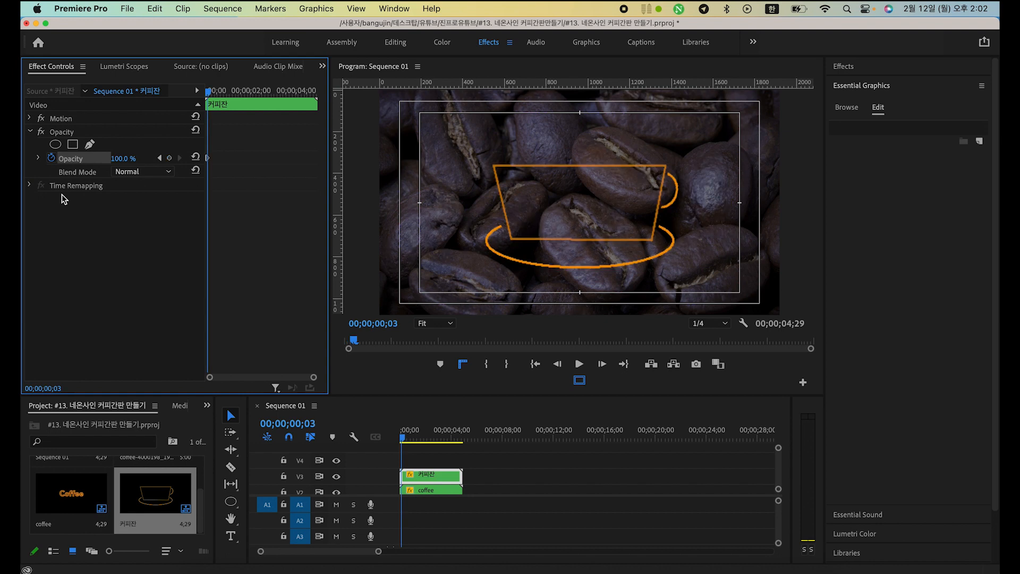
left_click_drag(128, 160, 126, 160)
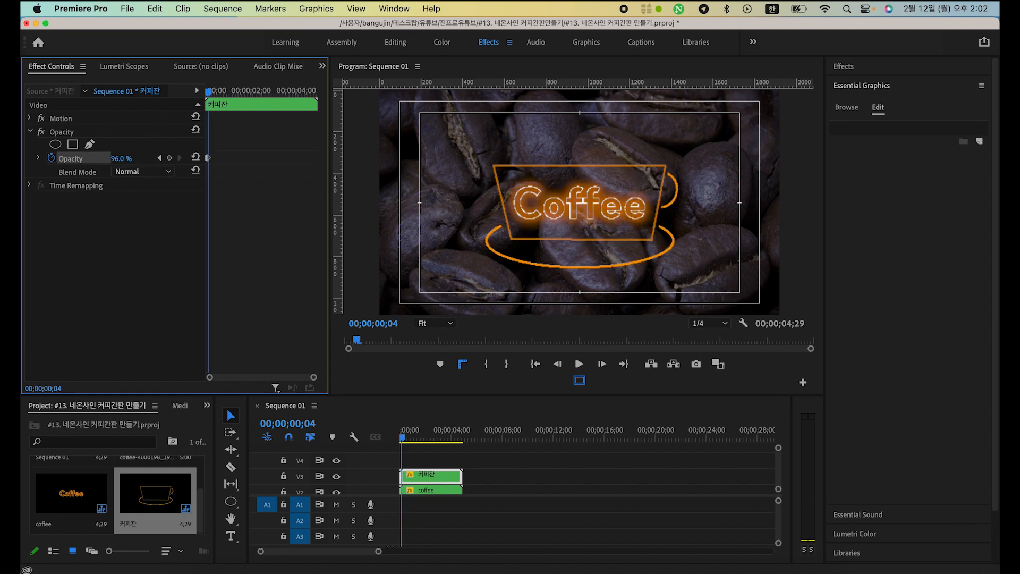
left_click(127, 159)
type("0")
key("Return")
Add an opacity keyframe of 100% to the 커피잔 clip at 00;00;00;06.
key("Right")
key("Right")
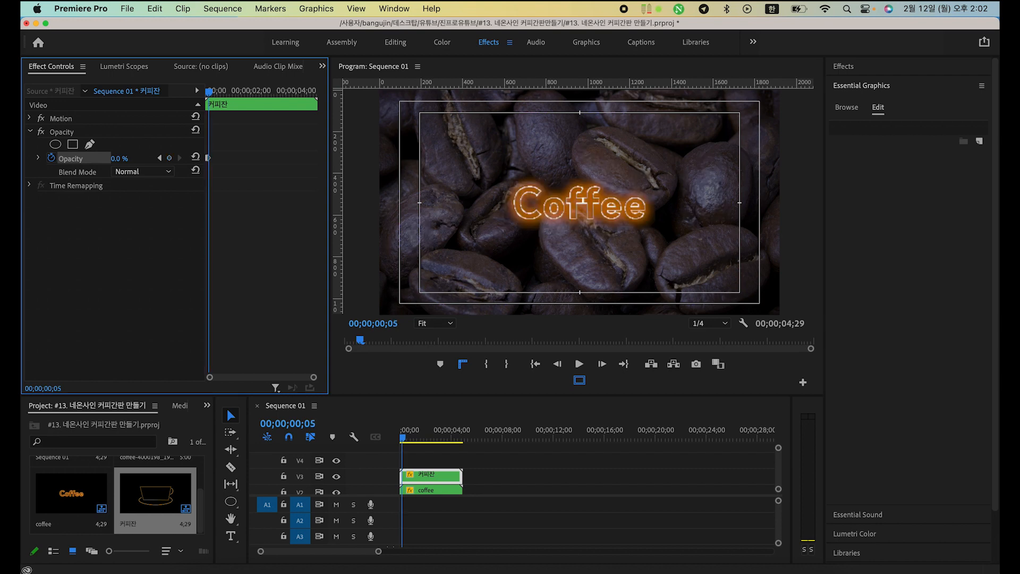
left_click(120, 159)
type("100")
key("Return")
Add an opacity keyframe of 0% to the 커피잔 clip at 00;00;00;08.
key("Right")
key("Right")
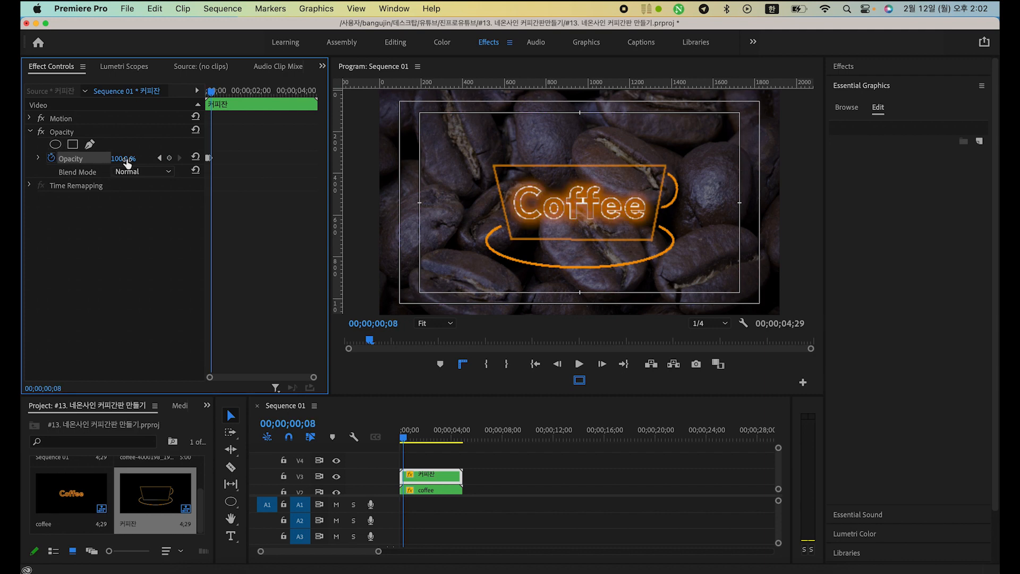
left_click(126, 159)
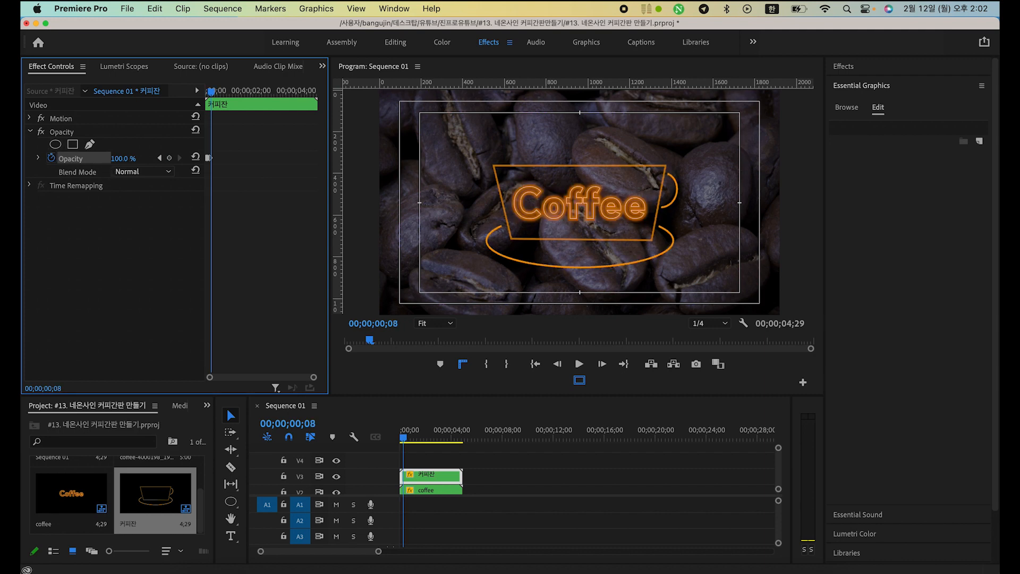
type("0")
key("Return")
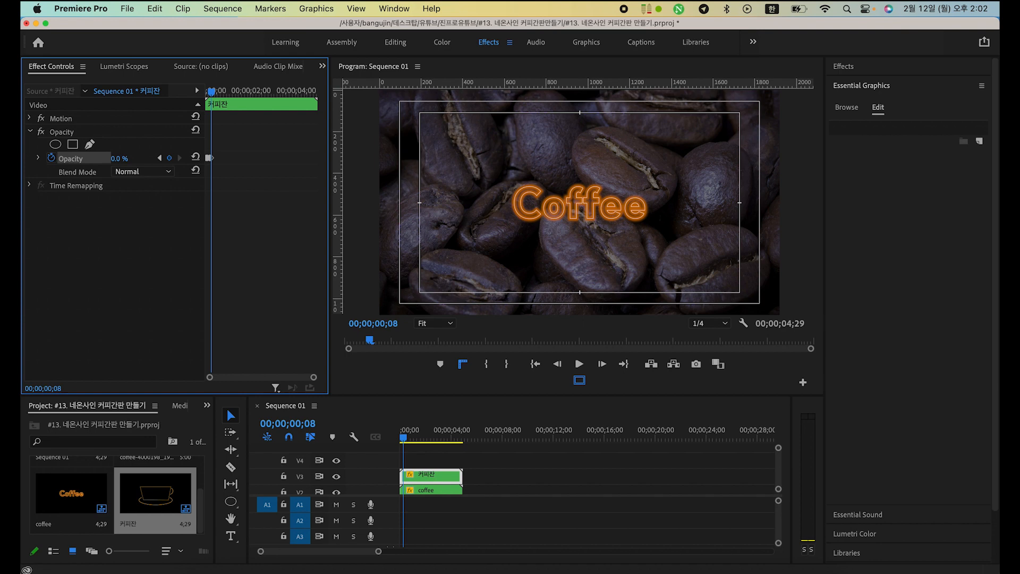
Add an opacity keyframe of 100% to the 커피잔 clip at 00;00;00;10.
key("Right")
key("Right")
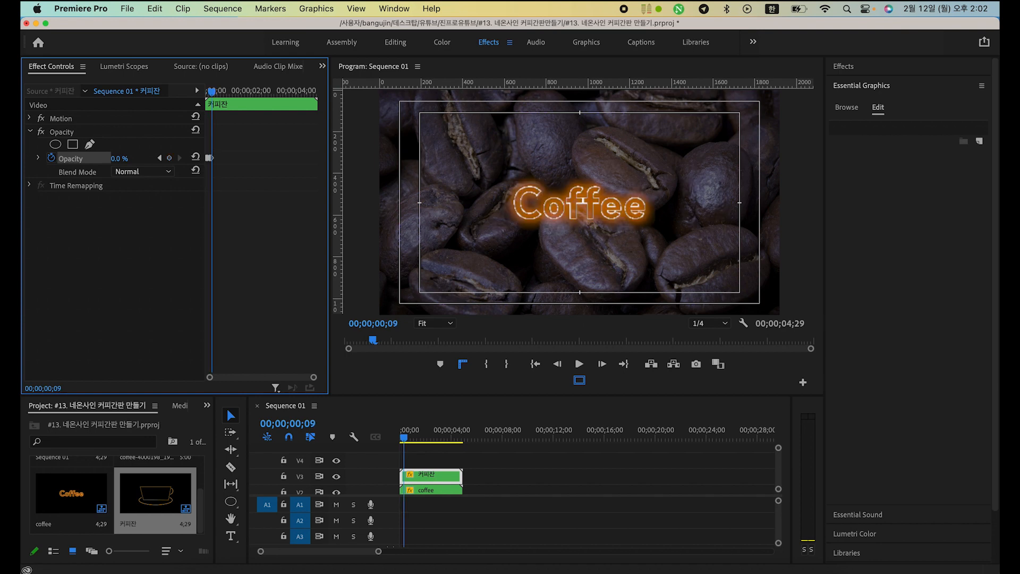
left_click(128, 156)
type("10")
key("Return")
key("equal")
key("equal")
left_click(149, 204)
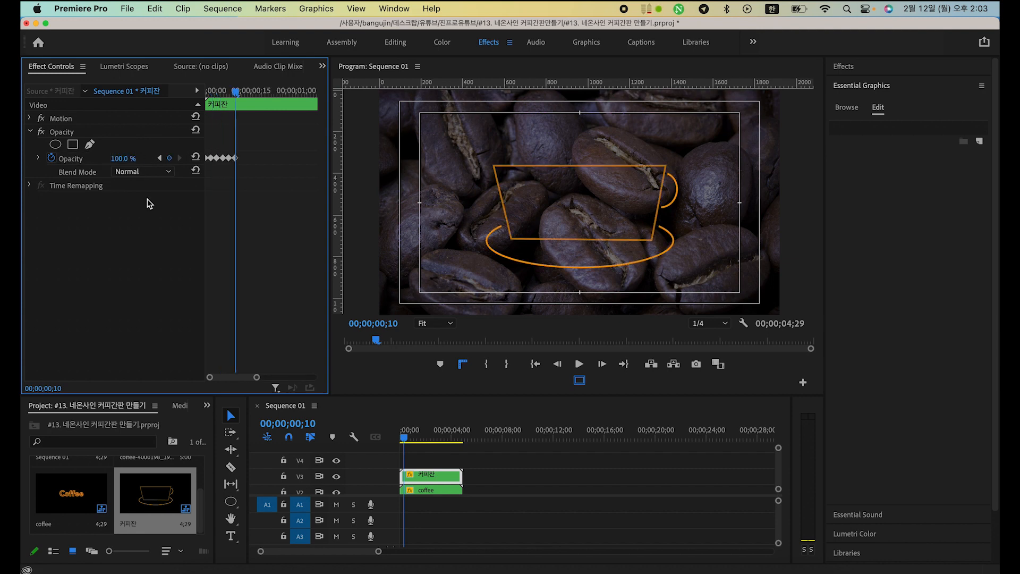
Add an opacity keyframe of 0% to the 커피잔 clip at 00;00;00;12.
key("Right")
key("Right")
left_click(123, 159)
type("0")
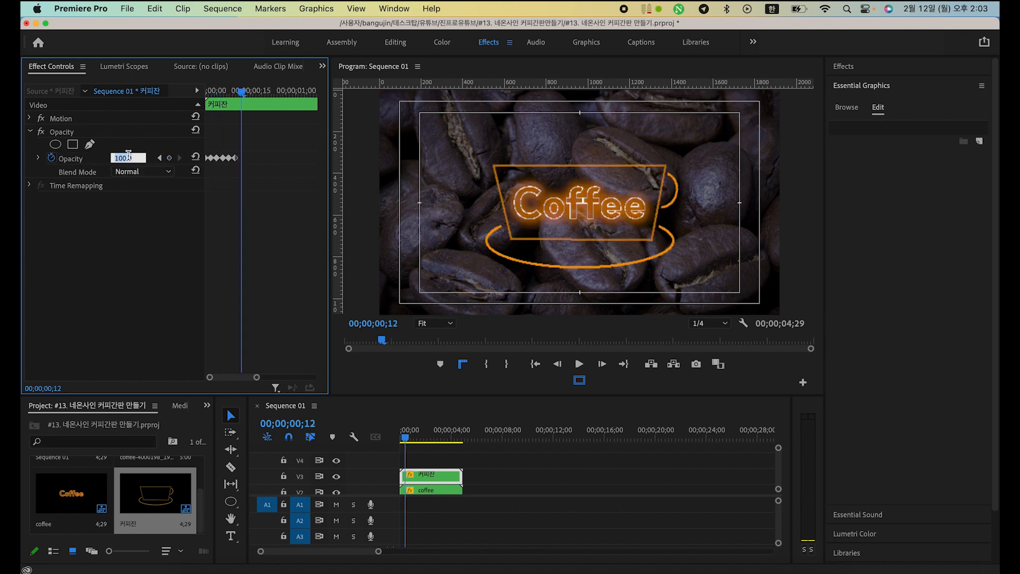
key("Return")
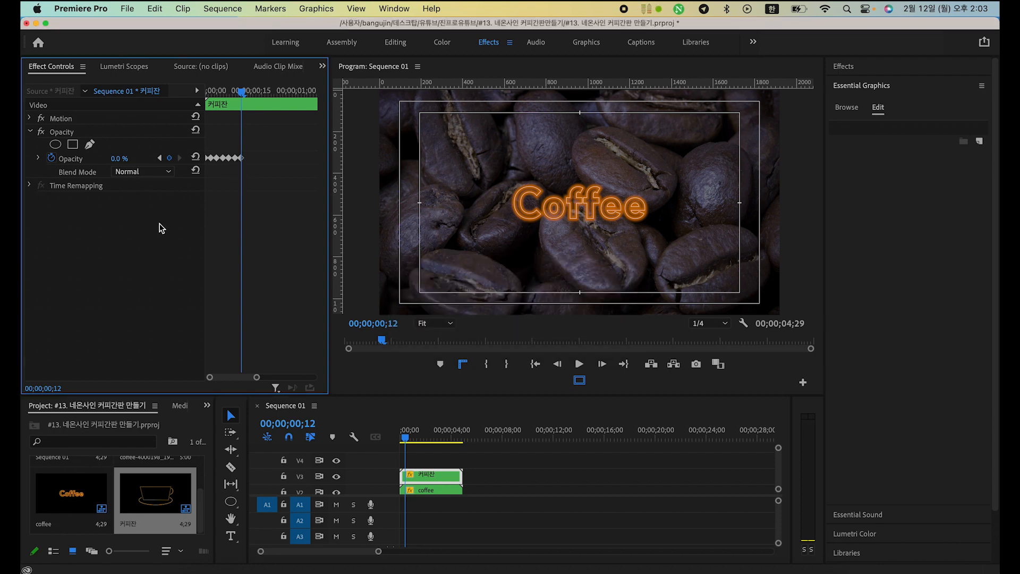
Add an opacity keyframe of 100% to the 커피잔 clip at 00;00;00;14.
key("Right")
key("Right")
left_click(128, 158)
type("100")
key("Return")
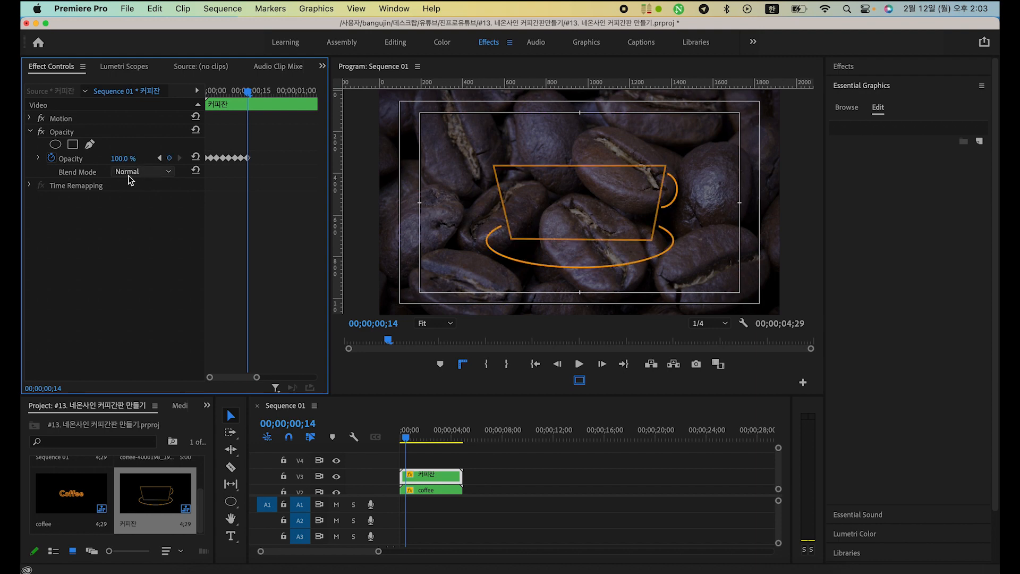
Add an opacity keyframe of 0% to the 커피잔 clip at 00;00;00;16.
key("Right")
key("Right")
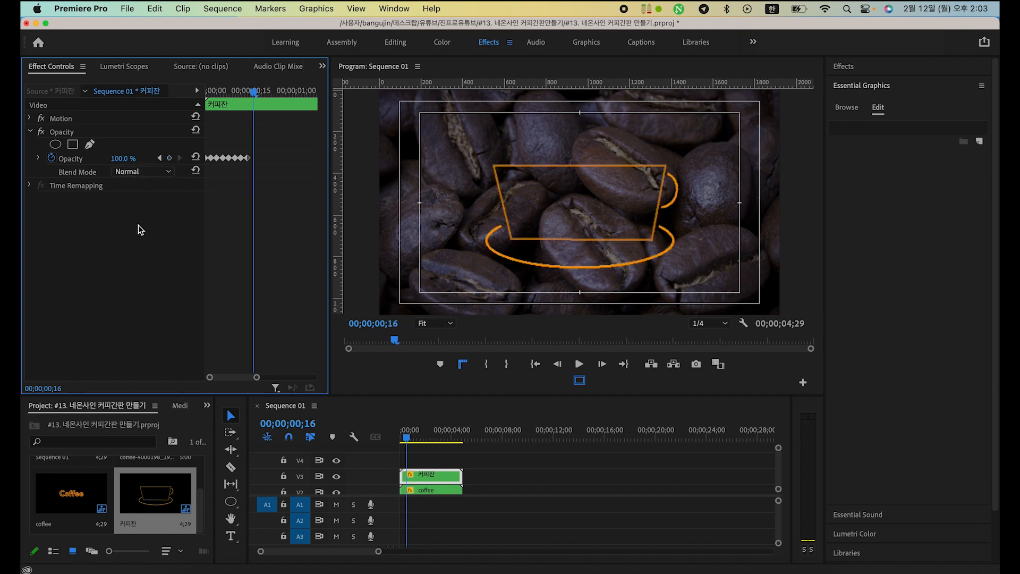
left_click(118, 159)
type("0")
key("Return")
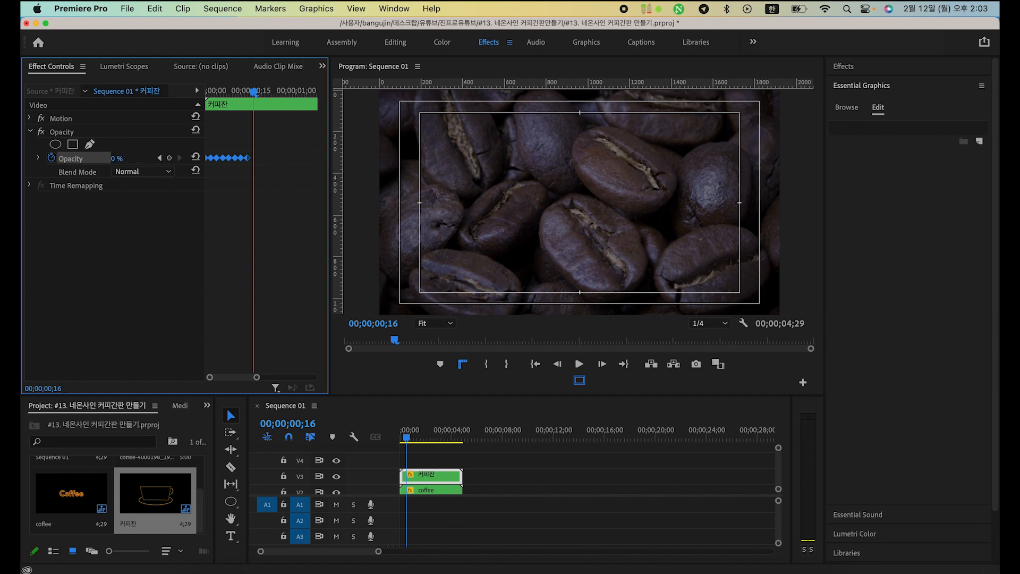
Play the sequence from the start several times to review the cup's flicker against the Coffee text.
key("Home")
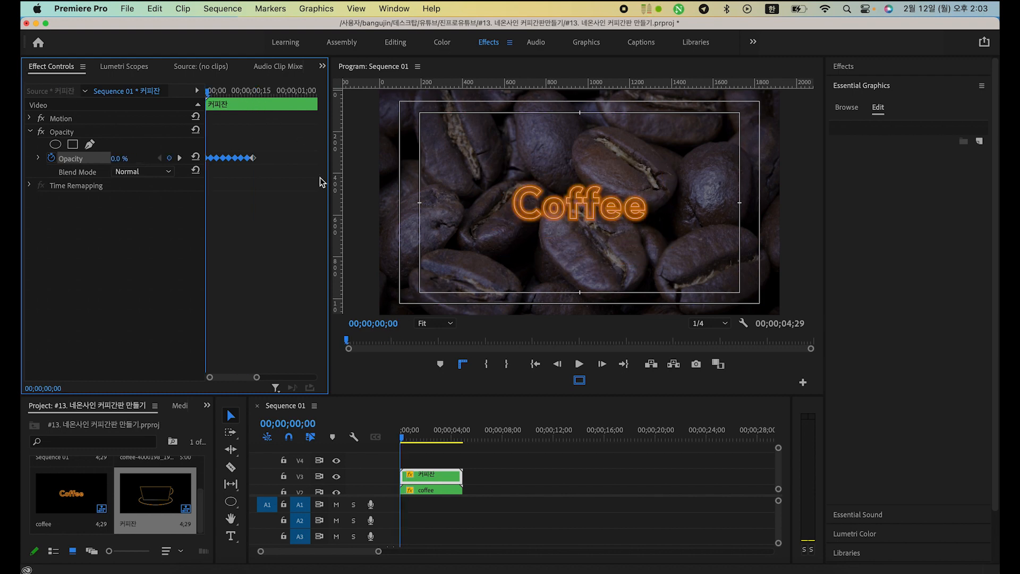
key("space")
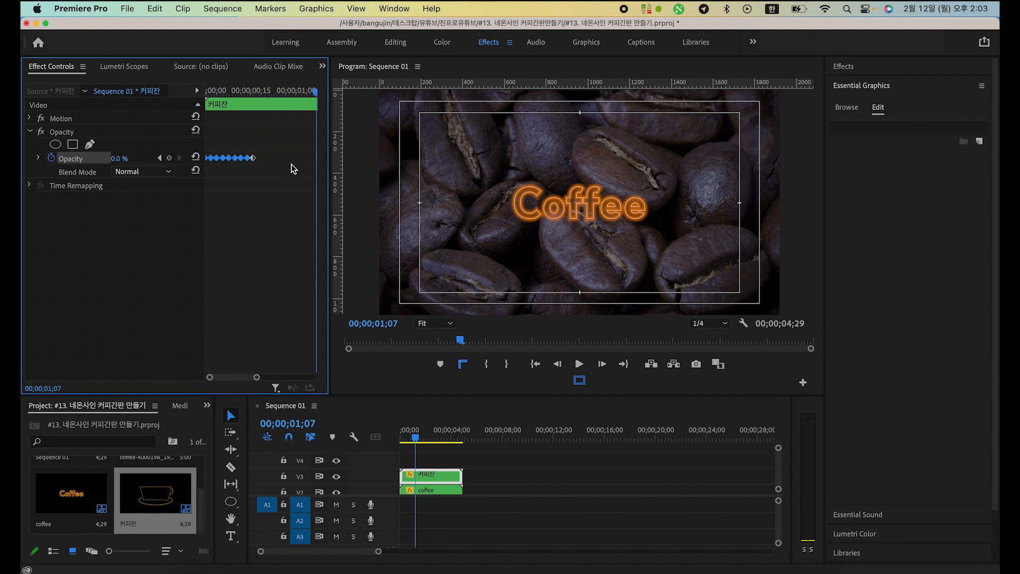
key("Home")
key("space")
key("space")
key("space")
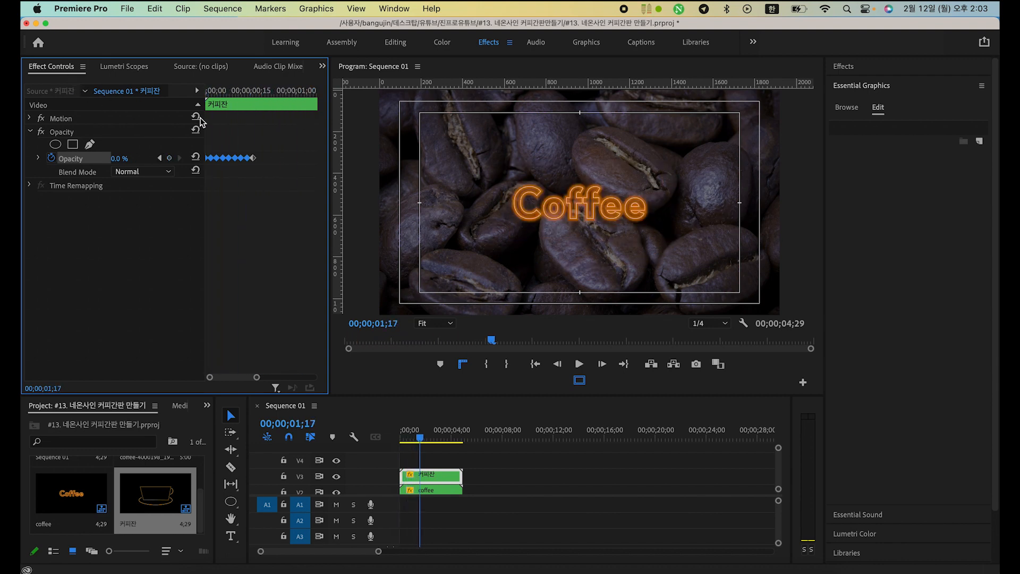
left_click_drag(249, 91, 208, 92)
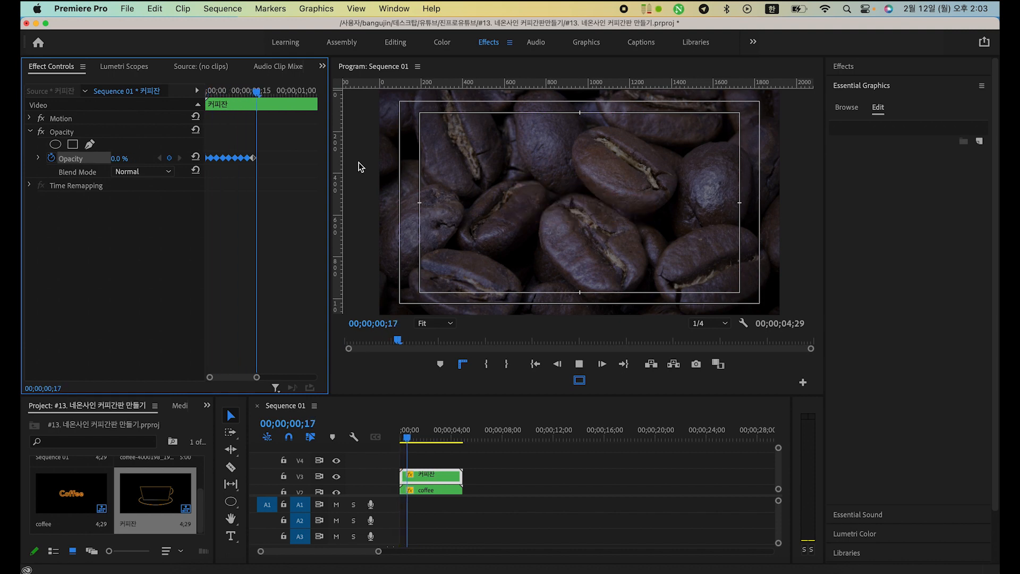
key("space")
key("Home")
key("space")
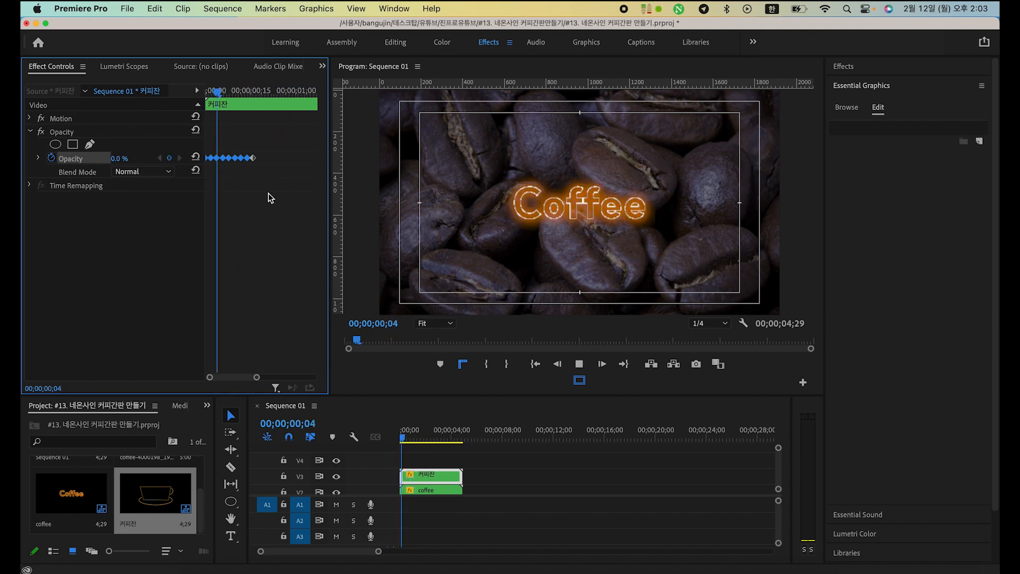
key("space")
Add an opacity keyframe of 96% to the 커피잔 clip at 00;00;01;01.
left_click_drag(273, 94, 297, 133)
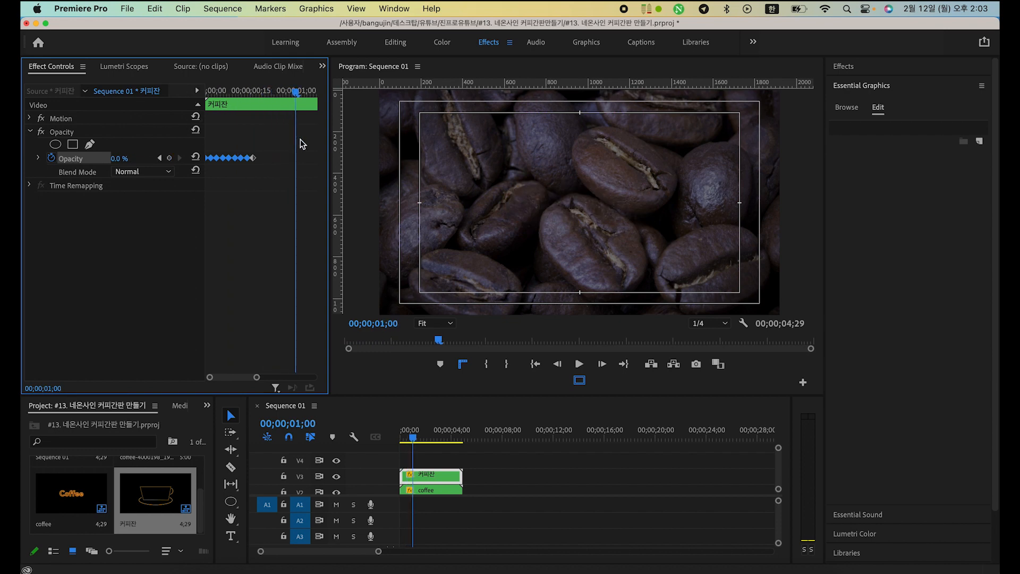
key("minus")
key("minus")
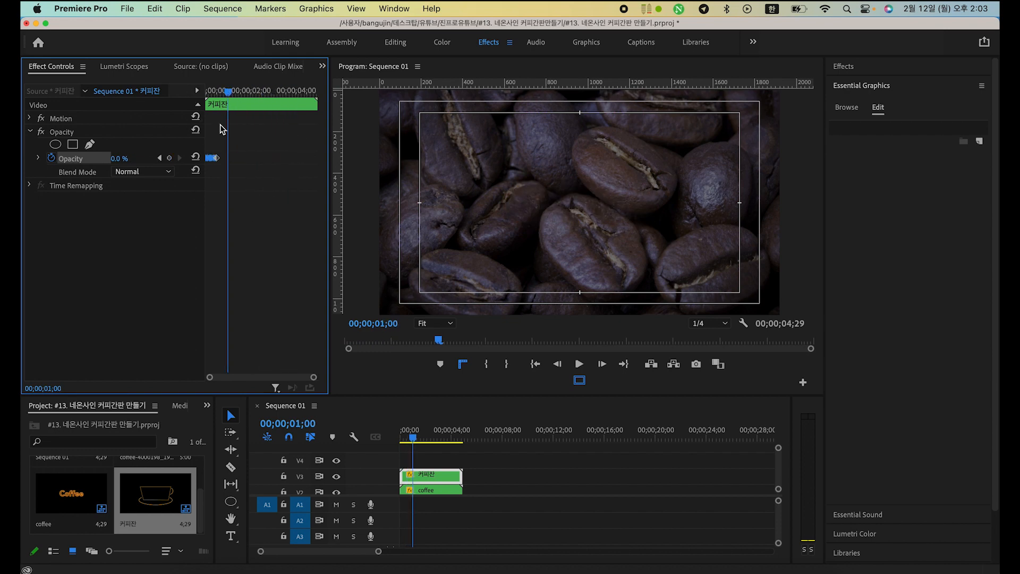
mouse_move(229, 93)
left_mouse_down()
mouse_move(241, 93)
mouse_move(229, 94)
left_mouse_up()
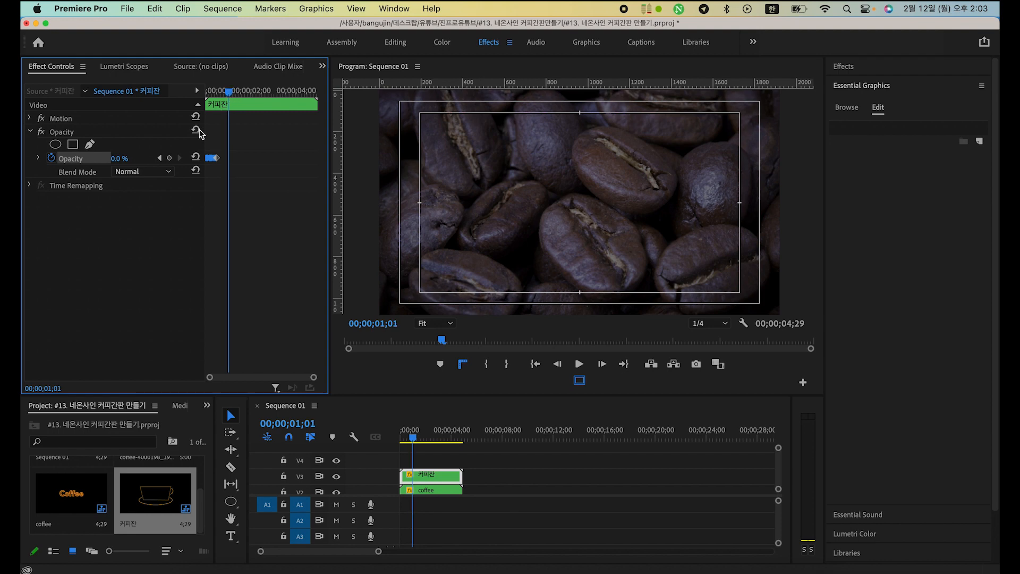
left_click_drag(122, 162, 129, 163)
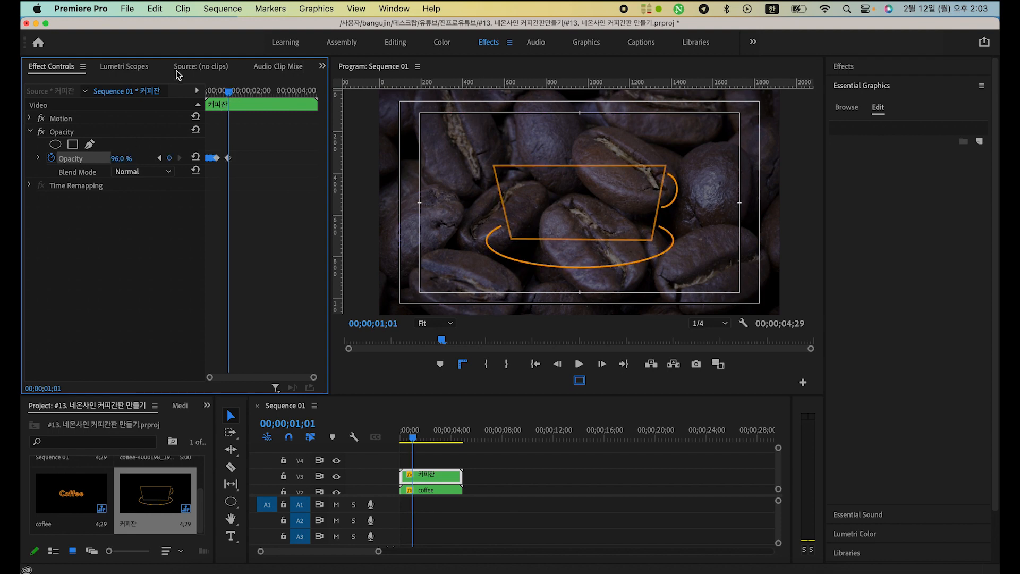
Play the sequence from the start to check how the cup fades in to its last opacity keyframe.
left_click_drag(228, 93, 52, 81)
key("space")
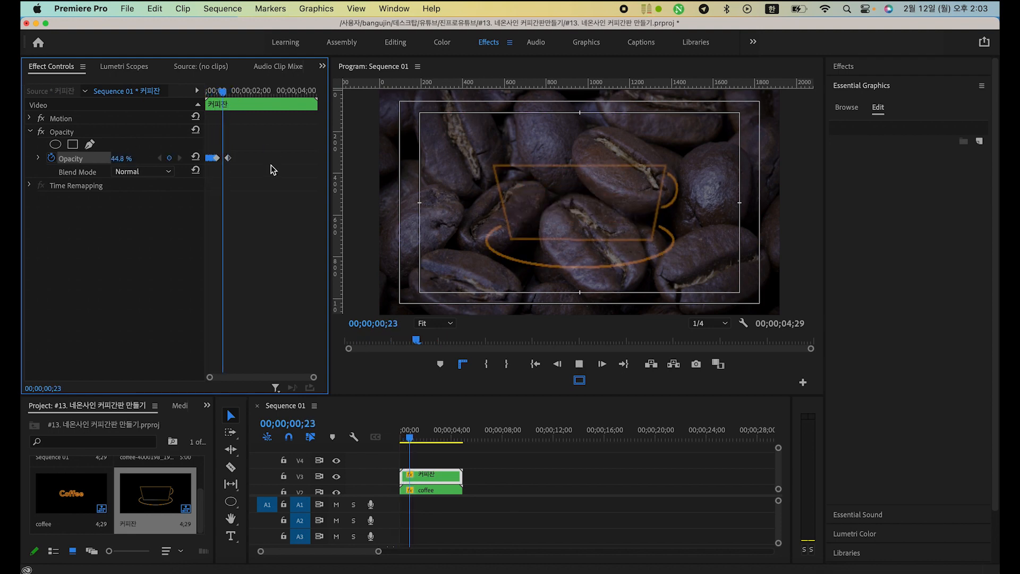
key("space")
left_click_drag(241, 93, 199, 101)
key("space")
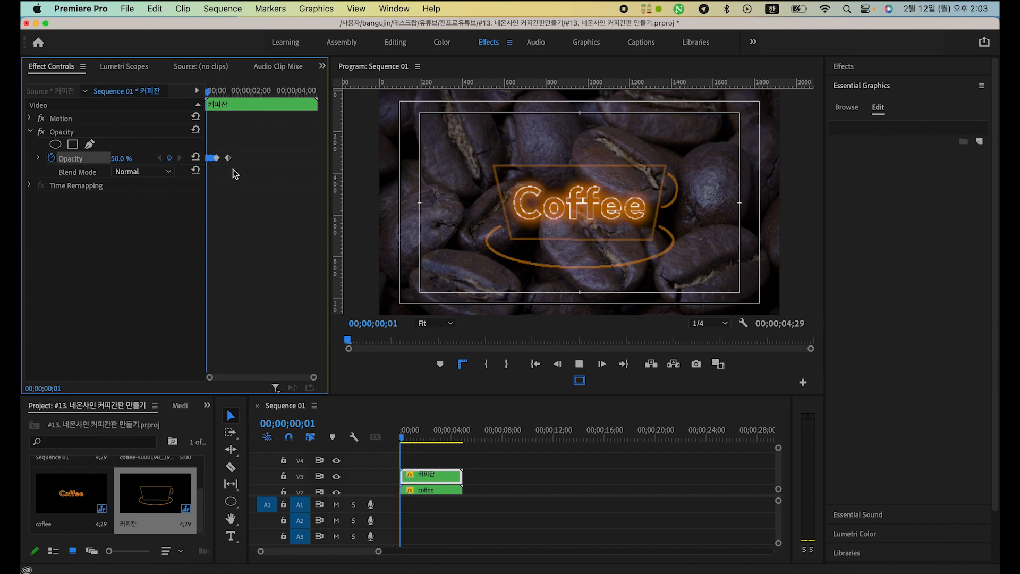
key("space")
Set all opacity keyframes of the 커피잔 clip to Hold interpolation.
left_click_drag(262, 172, 171, 141)
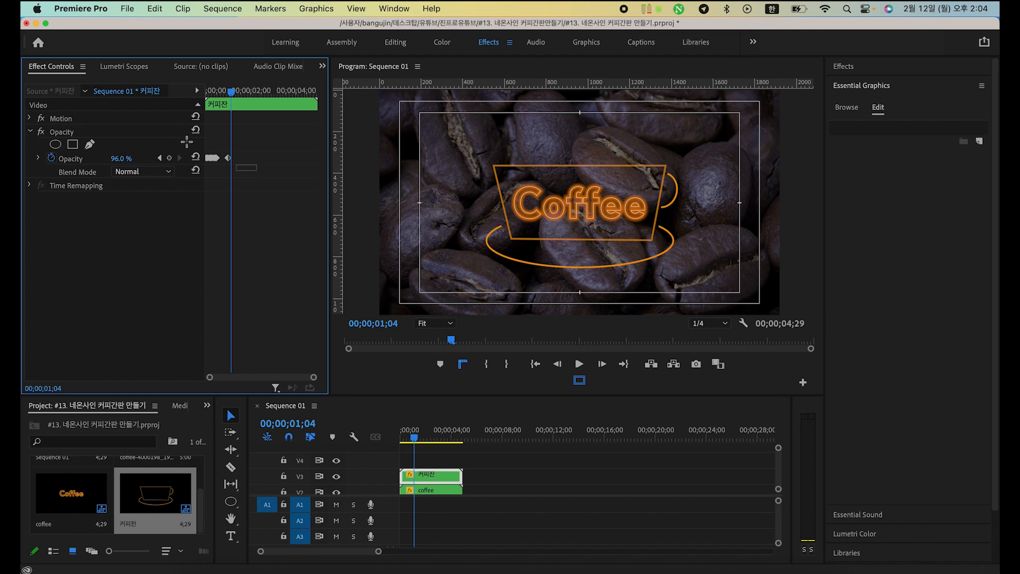
right_click(215, 159)
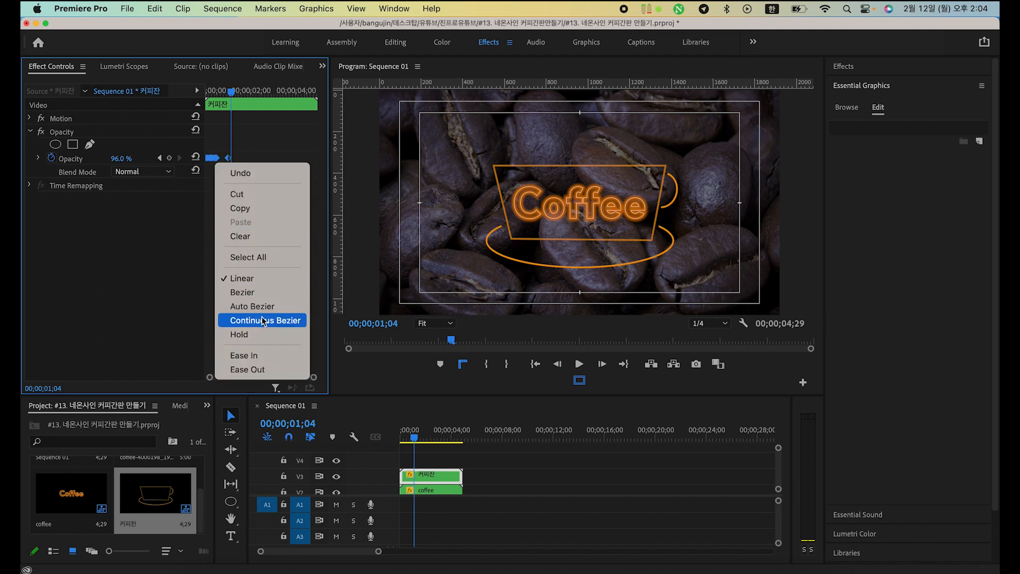
left_click(266, 334)
Play the opening of the sequence to check the cup's flicker with the held keyframes.
left_click_drag(237, 94, 207, 91)
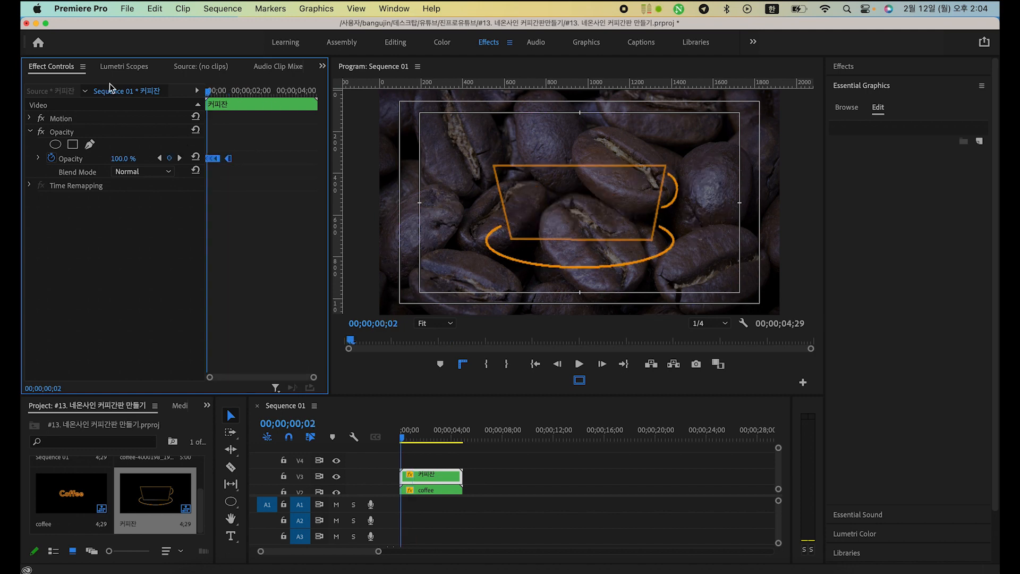
key("space")
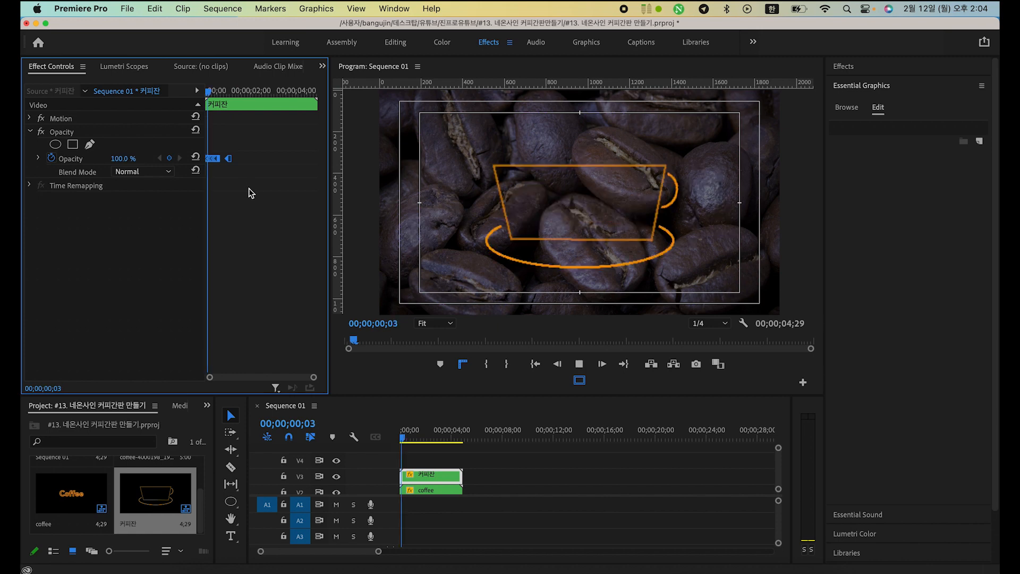
key("space")
left_click_drag(234, 90, 119, 84)
key("space")
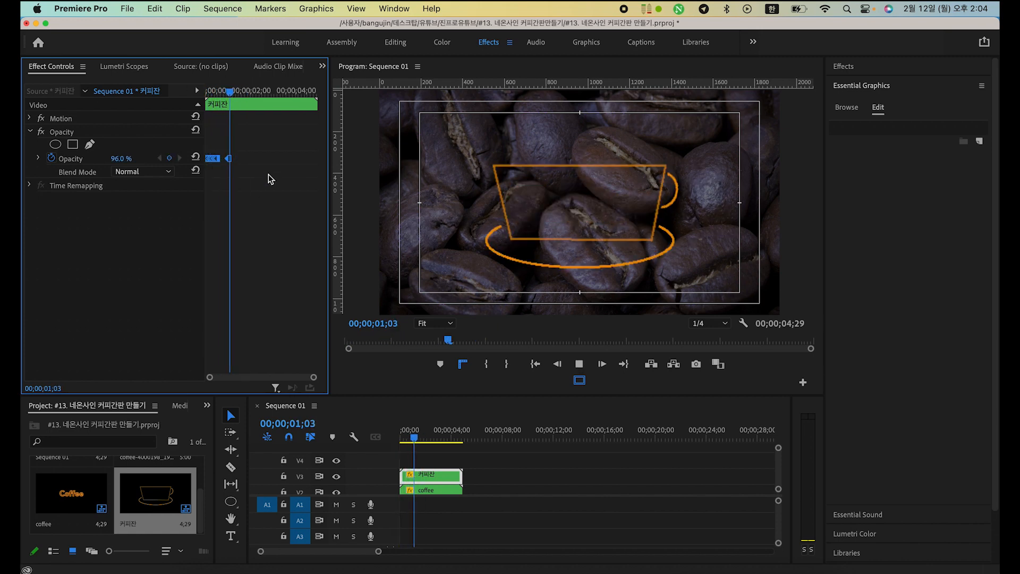
key("space")
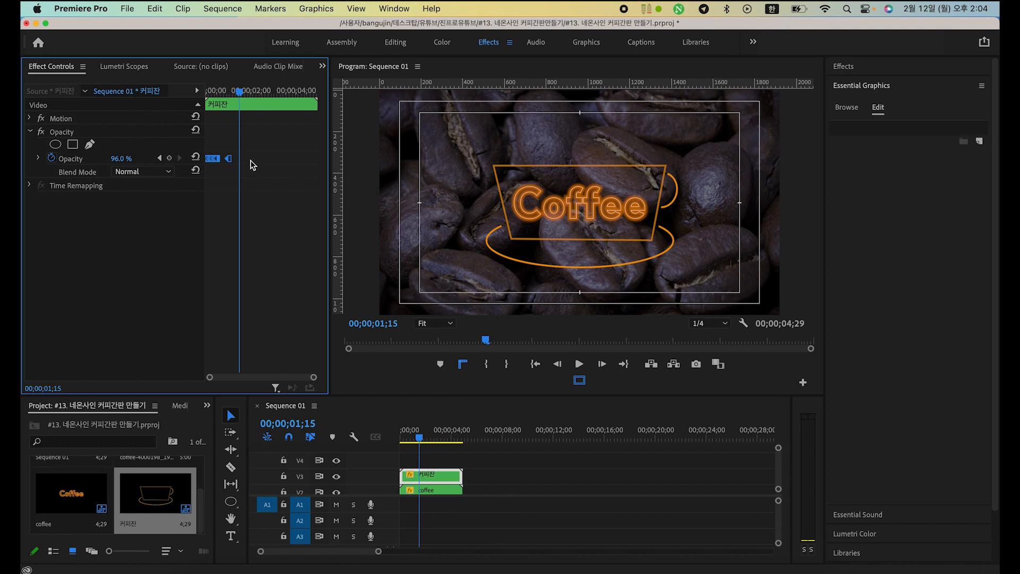
Move the last opacity keyframe of the 커피잔 clip slightly earlier, just before the one-second mark.
key("equal")
key("equal")
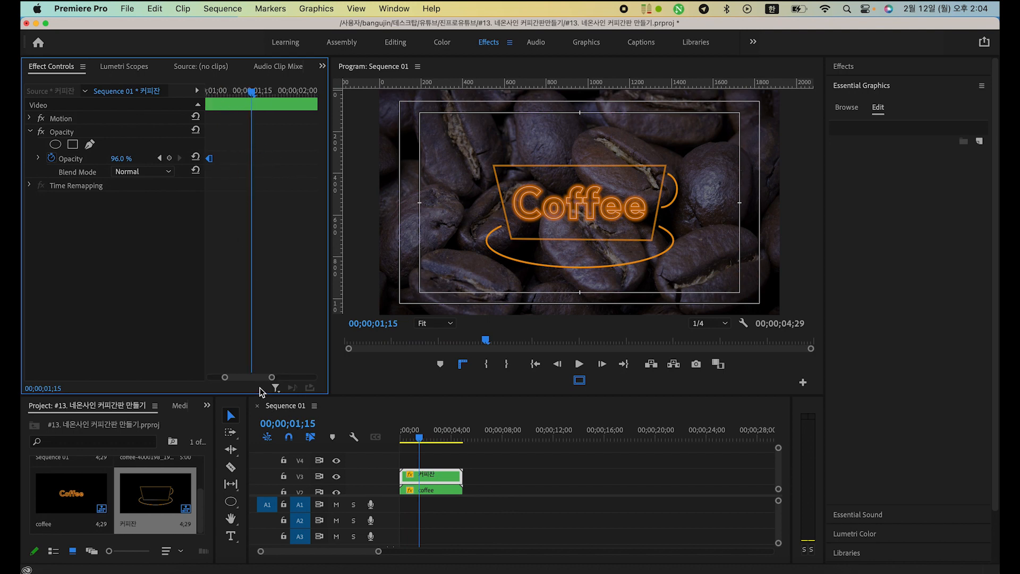
left_click_drag(260, 380, 108, 370)
left_click(288, 145)
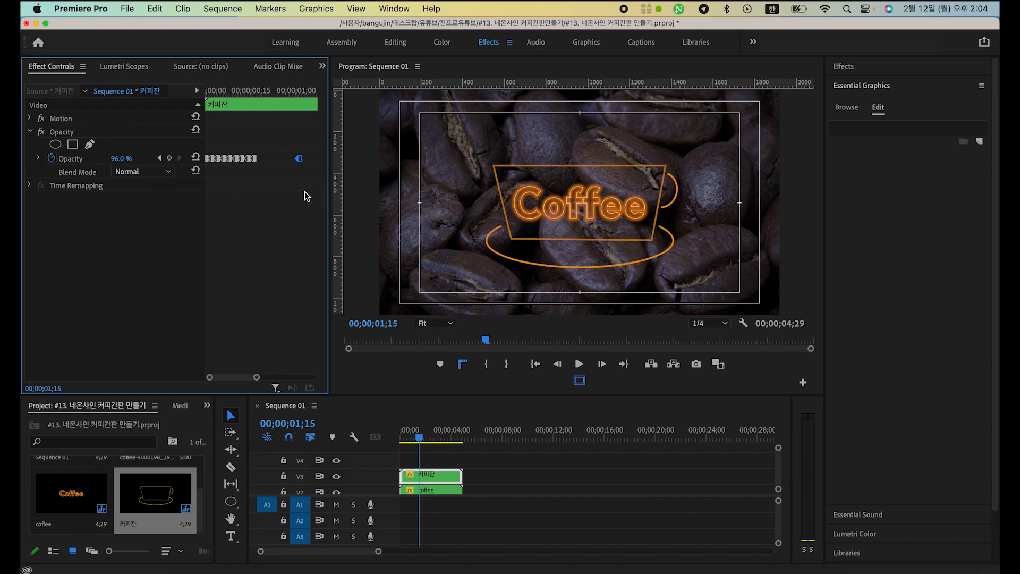
left_click_drag(300, 160, 288, 160)
Play the sequence from the start to review the timing of the moved opacity keyframe.
left_click(226, 94)
key("space")
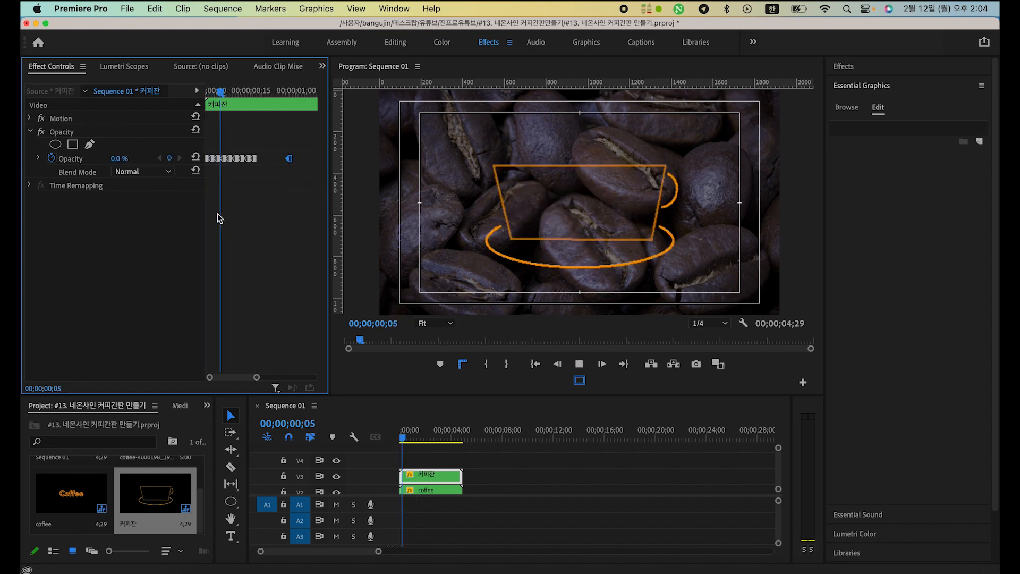
key("space")
left_click_drag(255, 92, 22, 81)
key("space")
key("space")
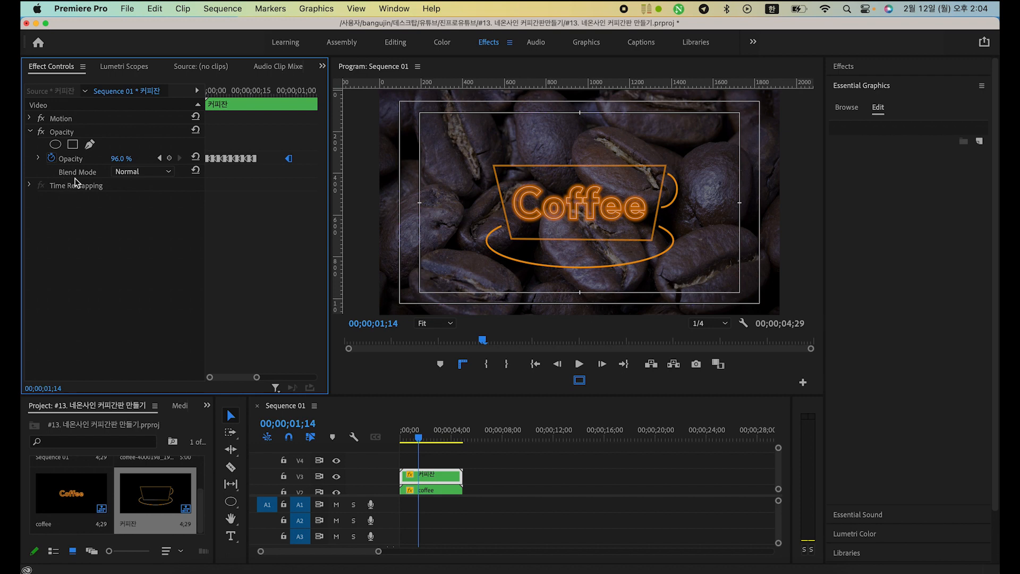
Search the effects for "sha" and apply the Drop Shadow effect to the 커피잔 clip.
left_click(442, 474)
left_click(843, 68)
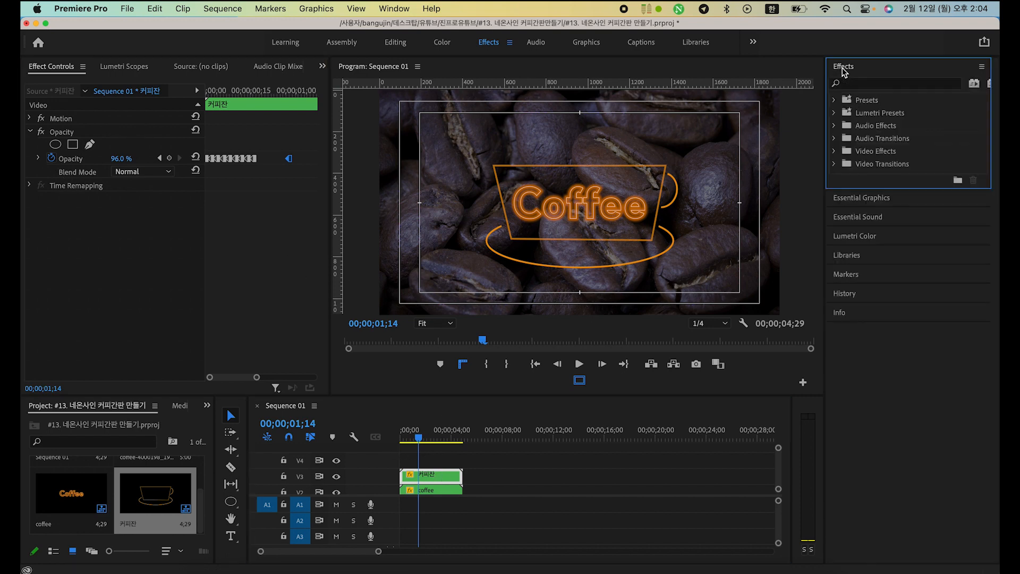
left_click(894, 84)
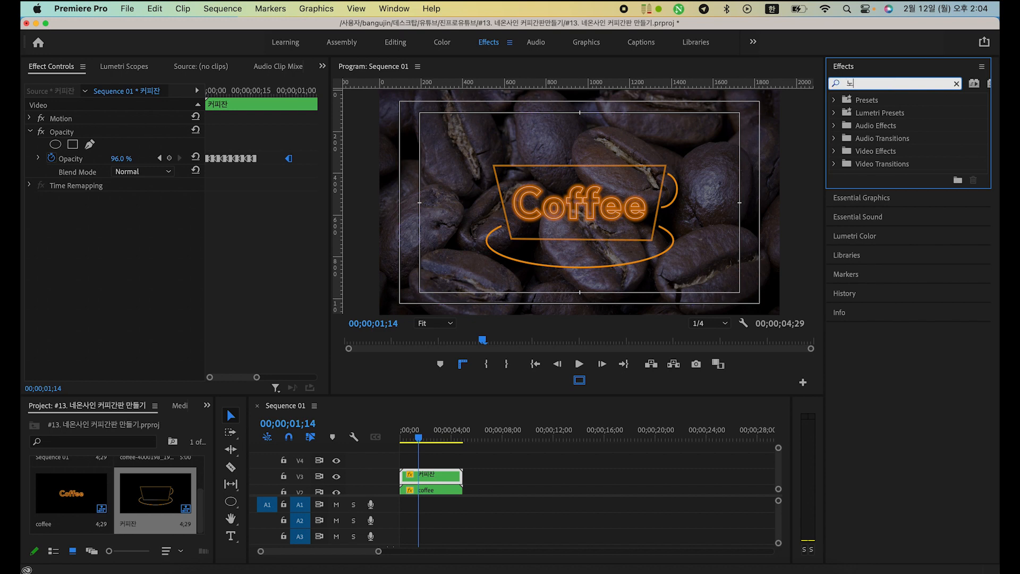
key("Caps_Lock")
type("sha")
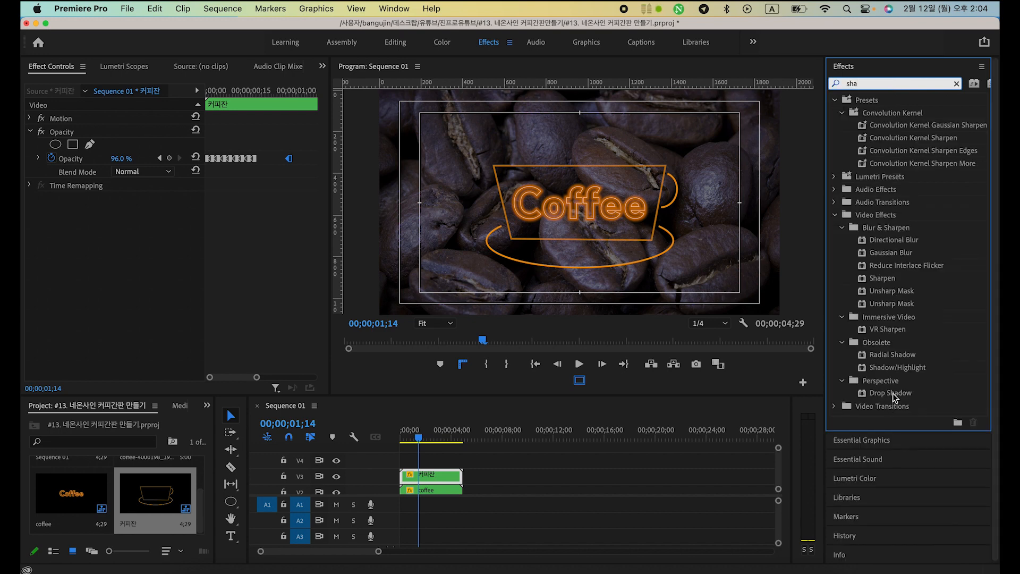
double_click(892, 393)
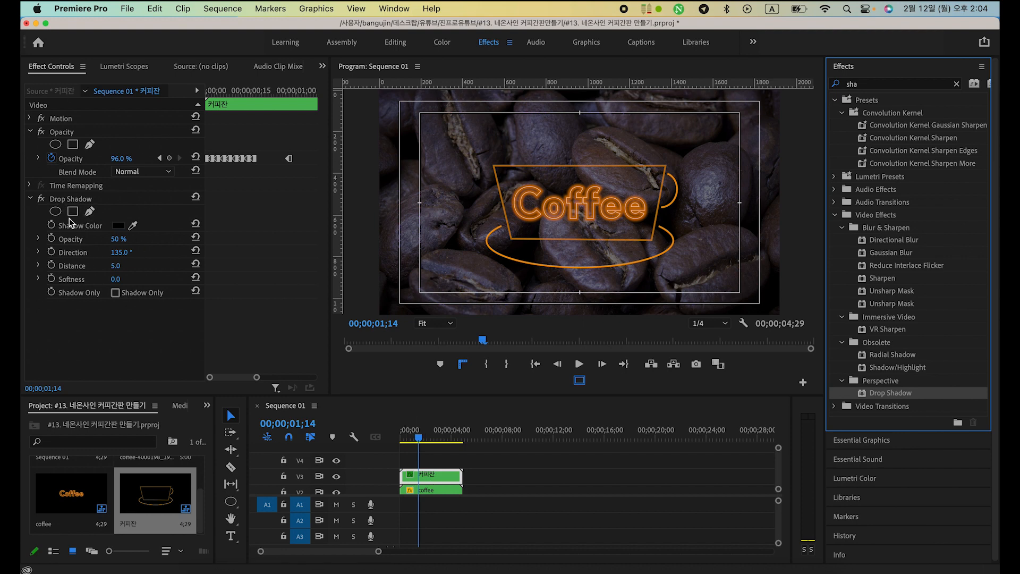
Set the cup's drop shadow color to the orange EA8203.
left_click(118, 227)
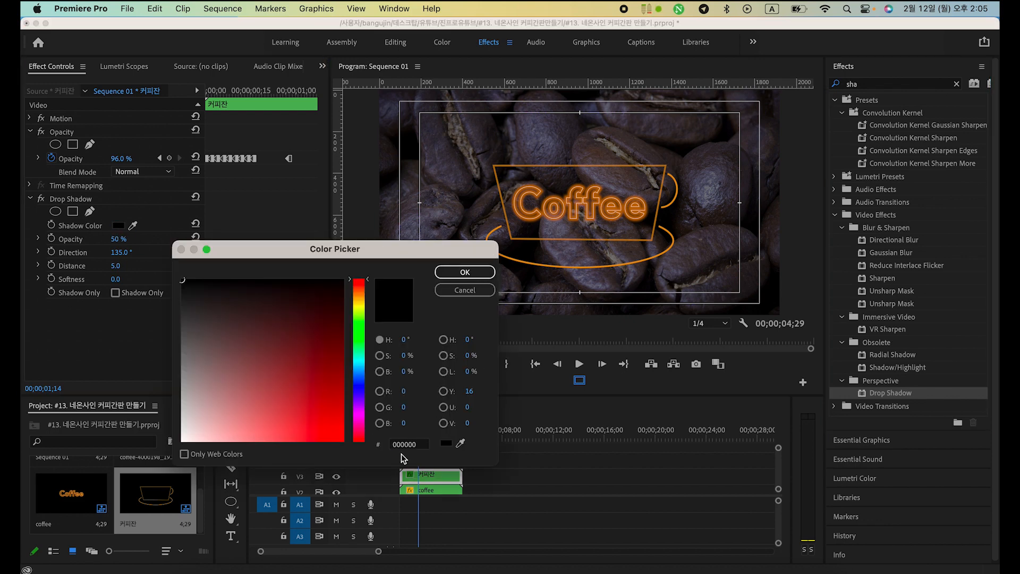
key("super+v")
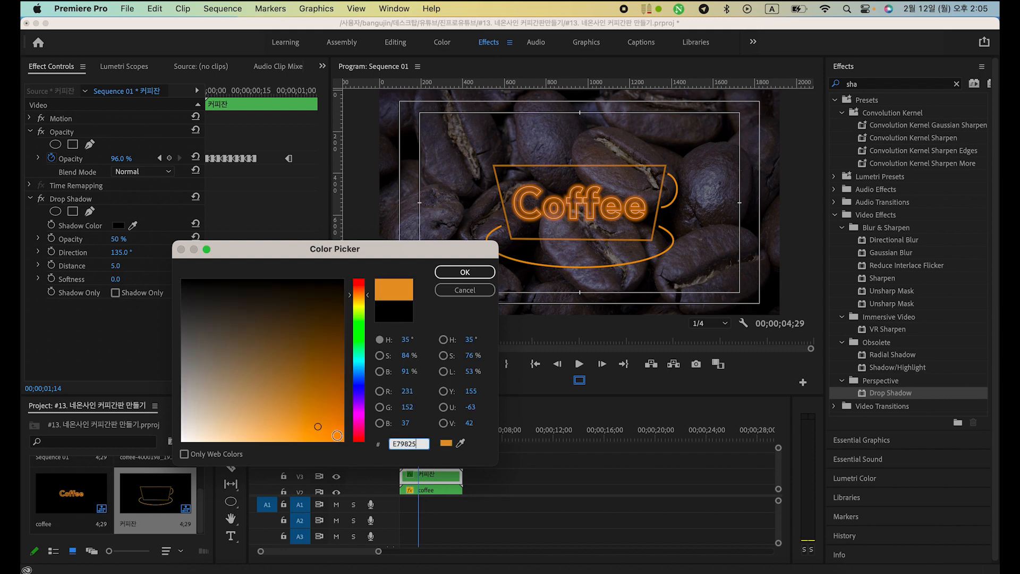
left_click_drag(339, 434, 353, 445)
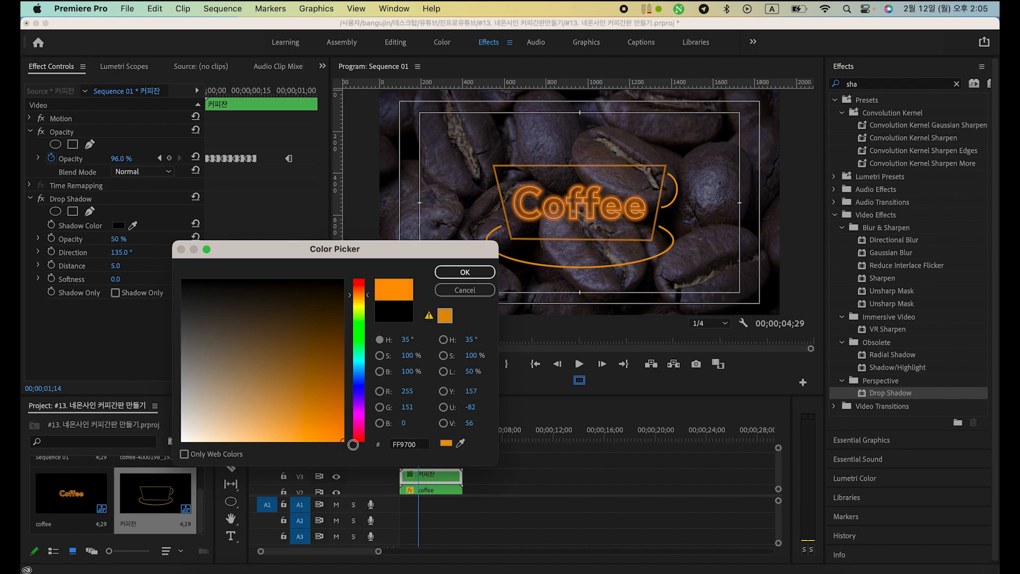
left_click(358, 293)
left_click(344, 427)
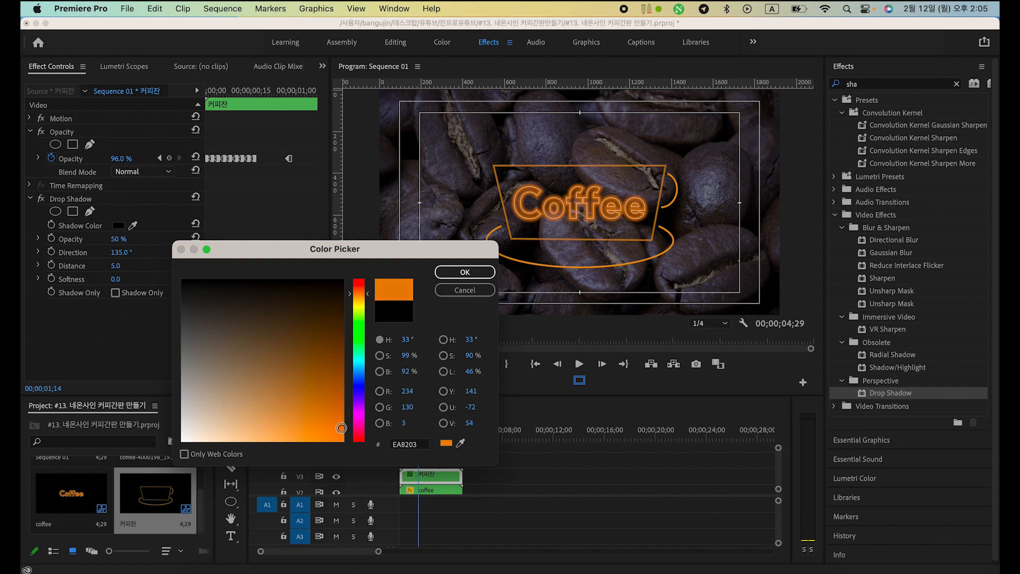
left_click(465, 273)
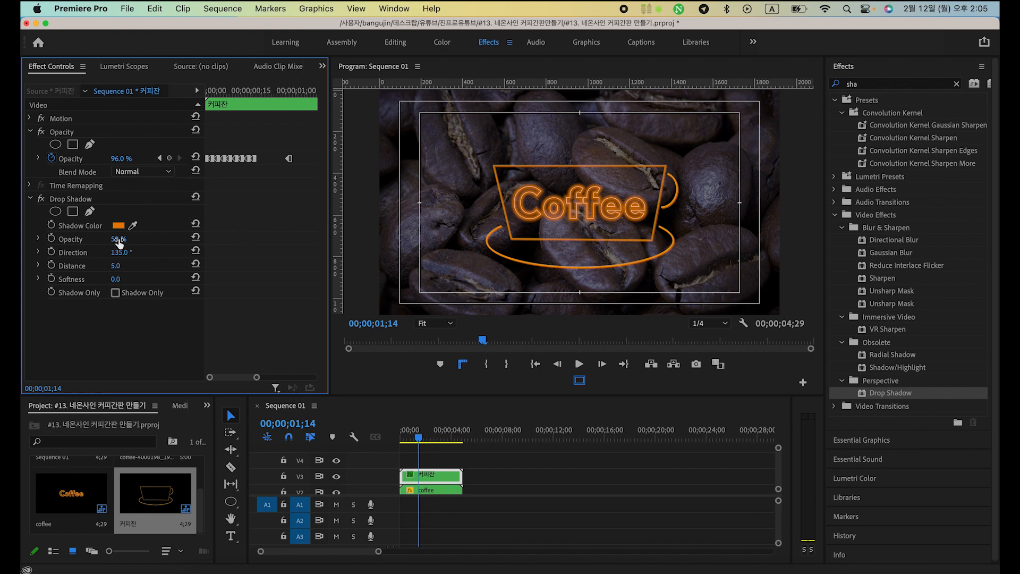
Set the cup's drop shadow direction to 0° and its distance to 0.
left_click_drag(118, 239, 125, 239)
left_click(118, 238)
key("Return")
left_click(126, 252)
type("0")
key("Return")
left_click(115, 266)
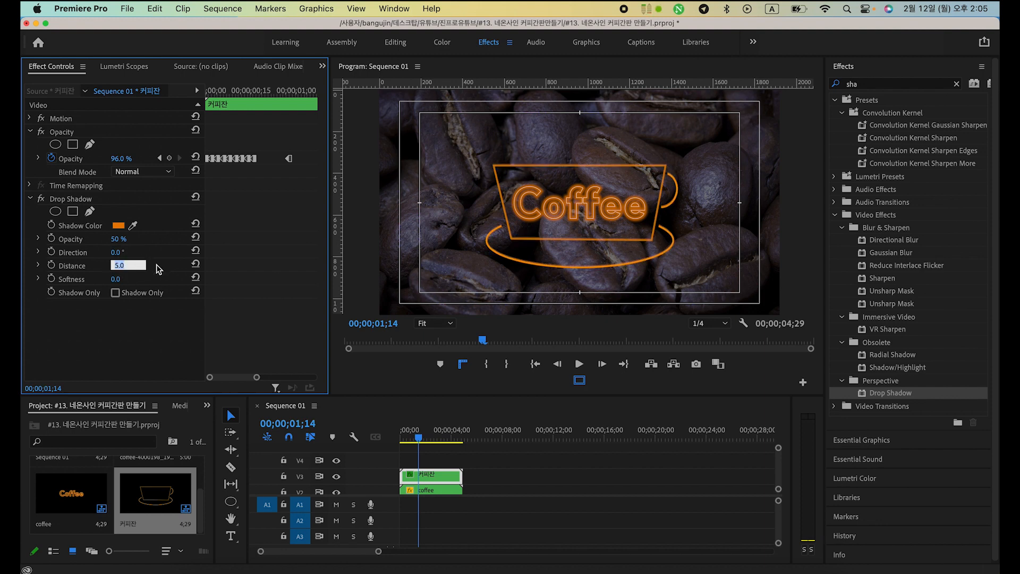
type("0")
key("Return")
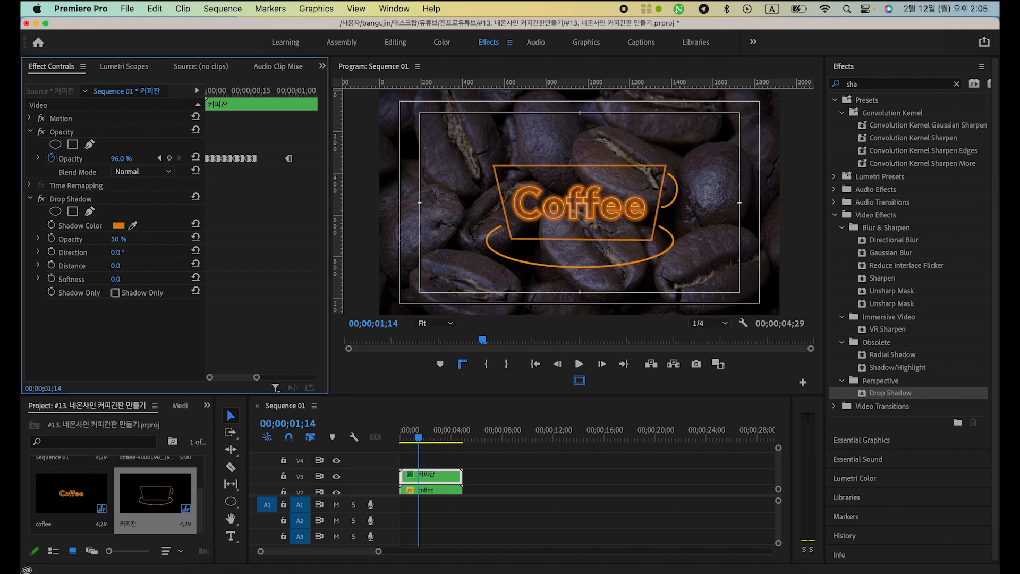
Set the cup's drop shadow softness to 100.
left_click_drag(115, 279, 122, 279)
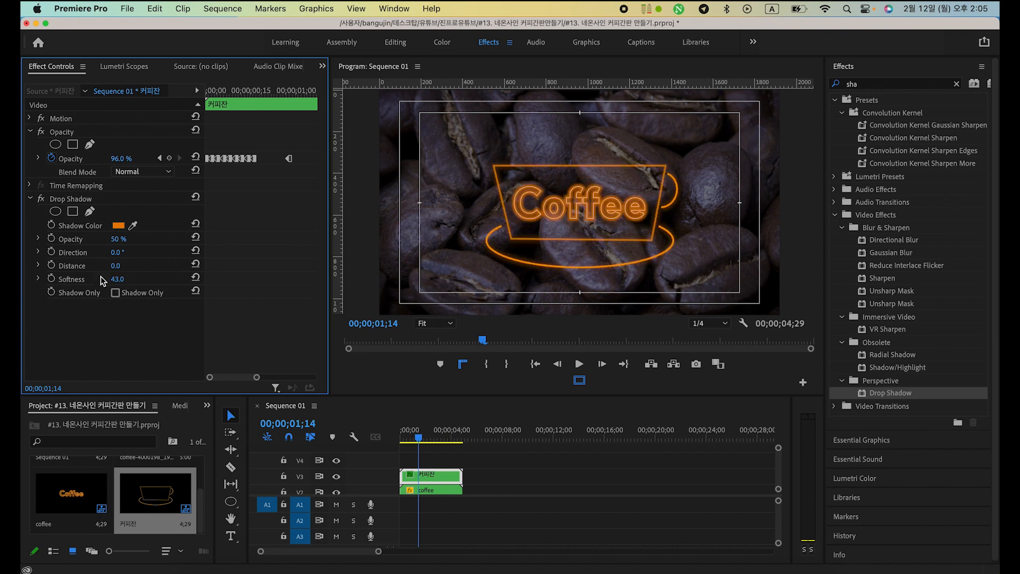
left_click(121, 278)
type("100")
key("Return")
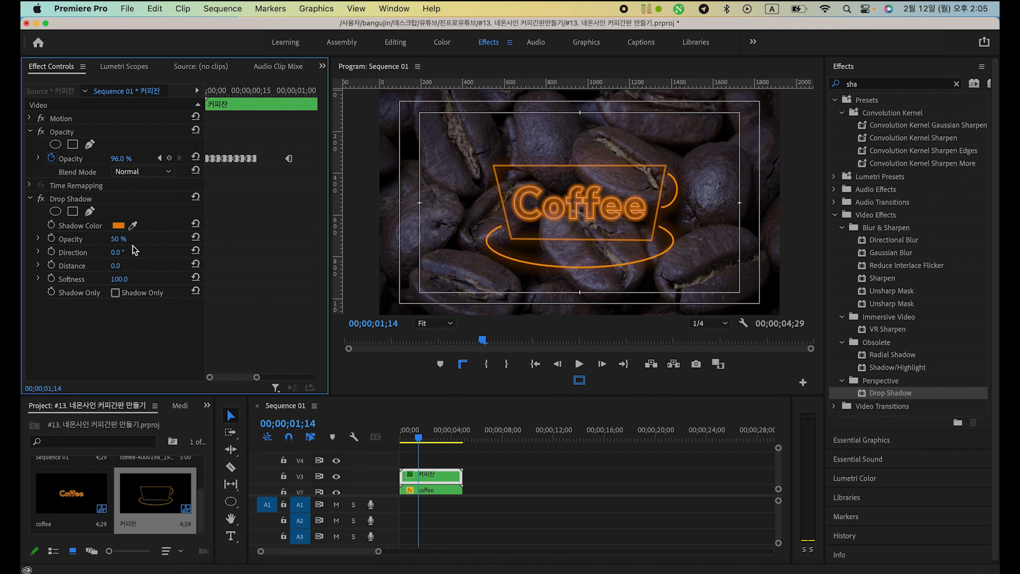
Set the opacity of the cup's drop shadow to 70%.
left_click_drag(117, 240, 120, 240)
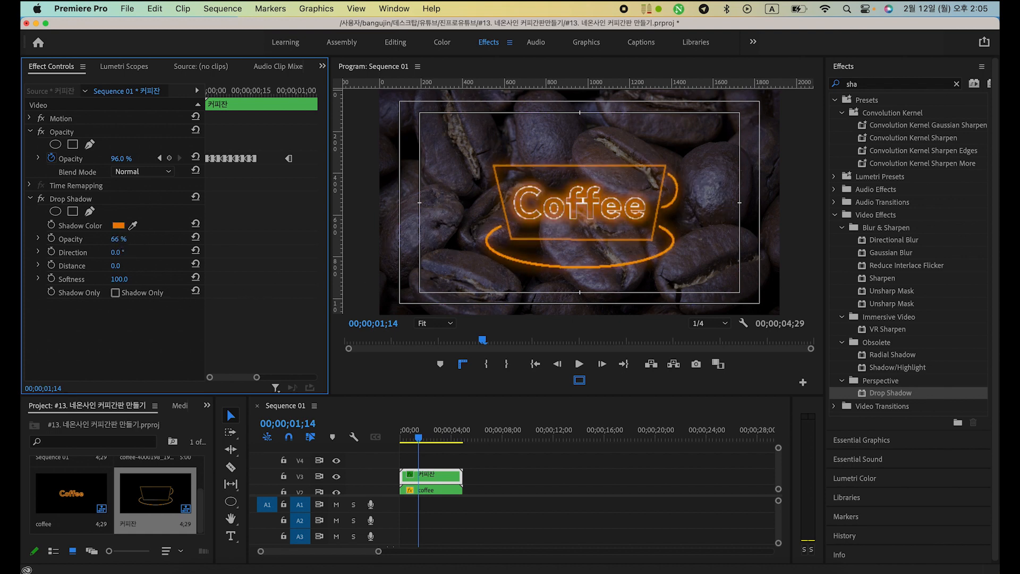
left_click(127, 237)
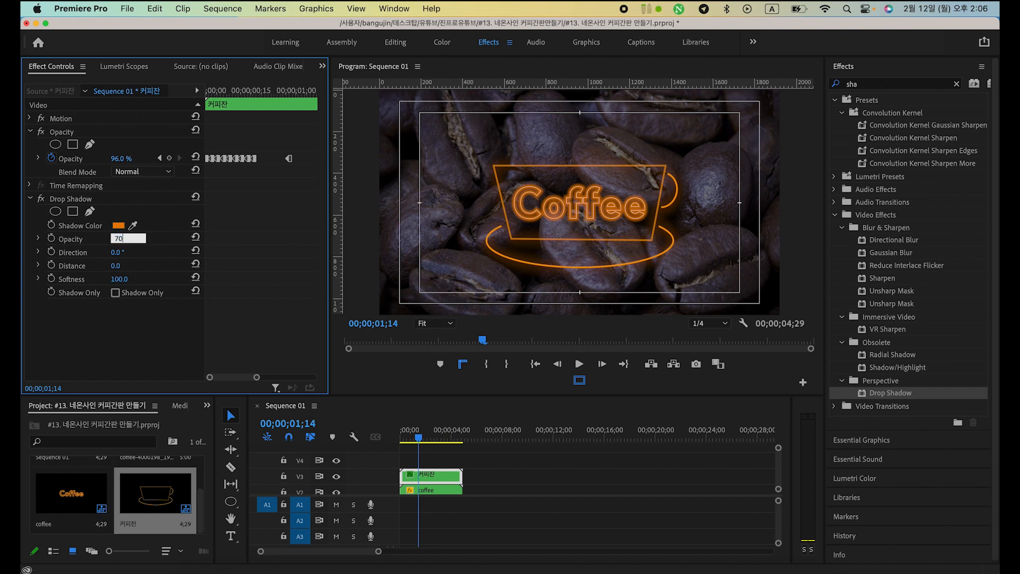
type("70")
key("Return")
Try a softness of 150 for the cup's drop shadow.
left_click(128, 278)
type("150")
key("Return")
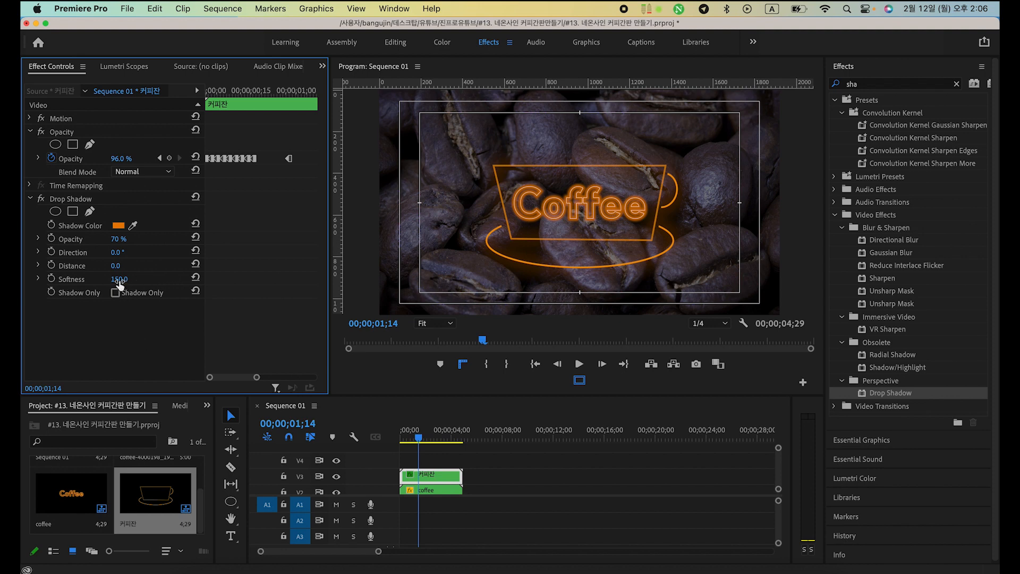
Try the darker orange B16100 as the cup's drop shadow color.
left_click(118, 225)
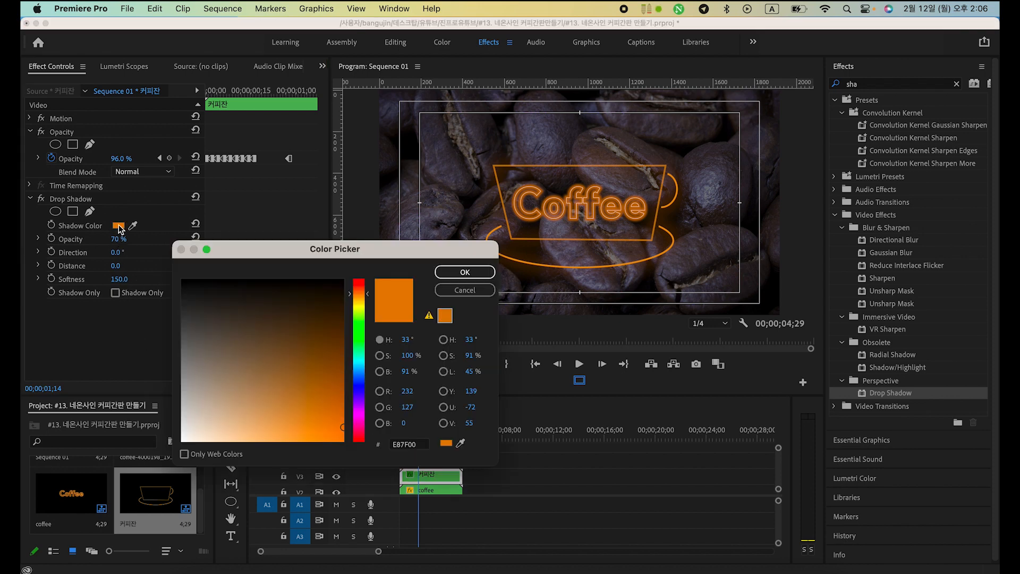
left_click(342, 392)
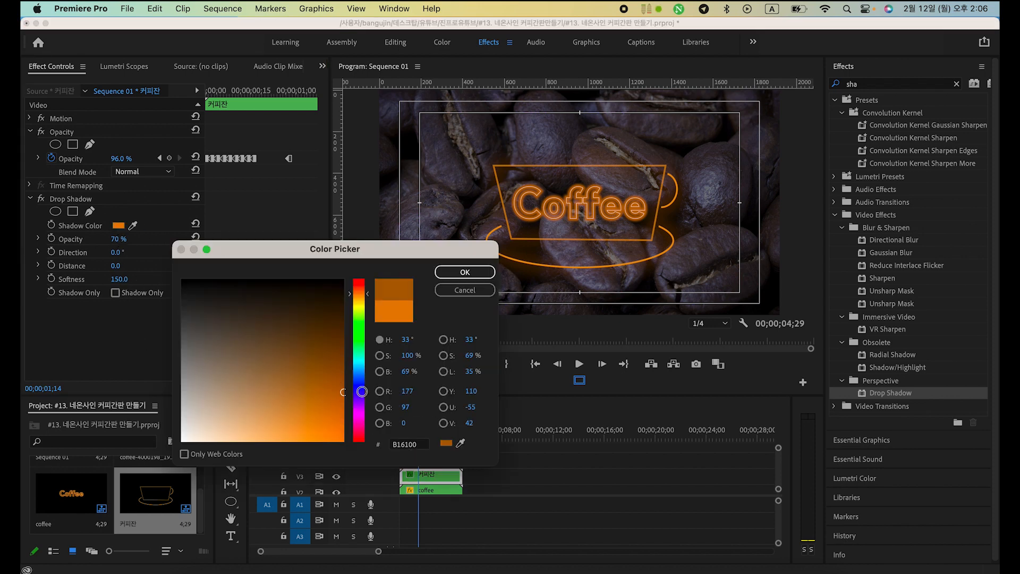
left_click(450, 277)
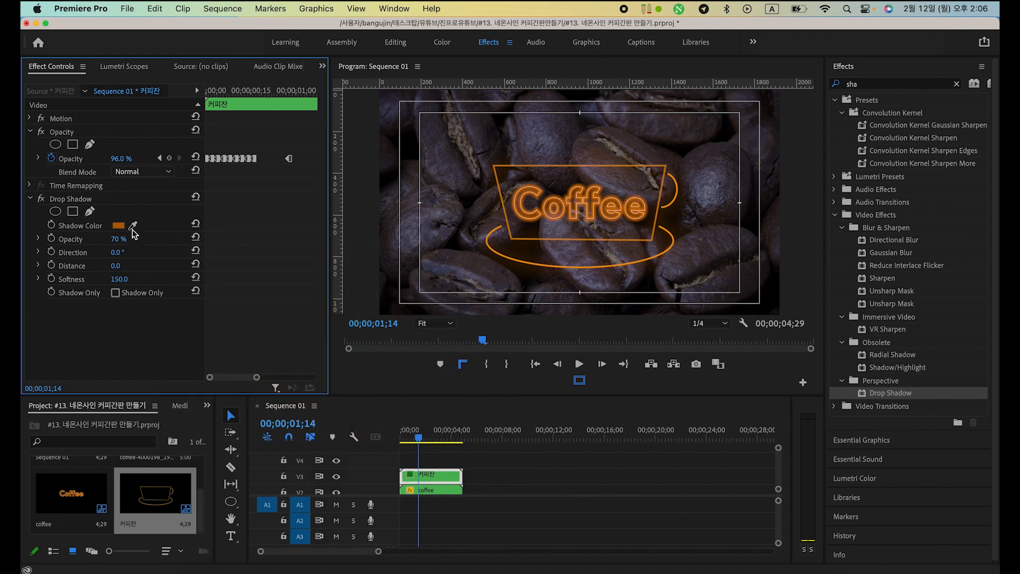
Set the cup's drop shadow color to the bright orange FF8C00.
left_click(118, 225)
left_click_drag(318, 437, 360, 466)
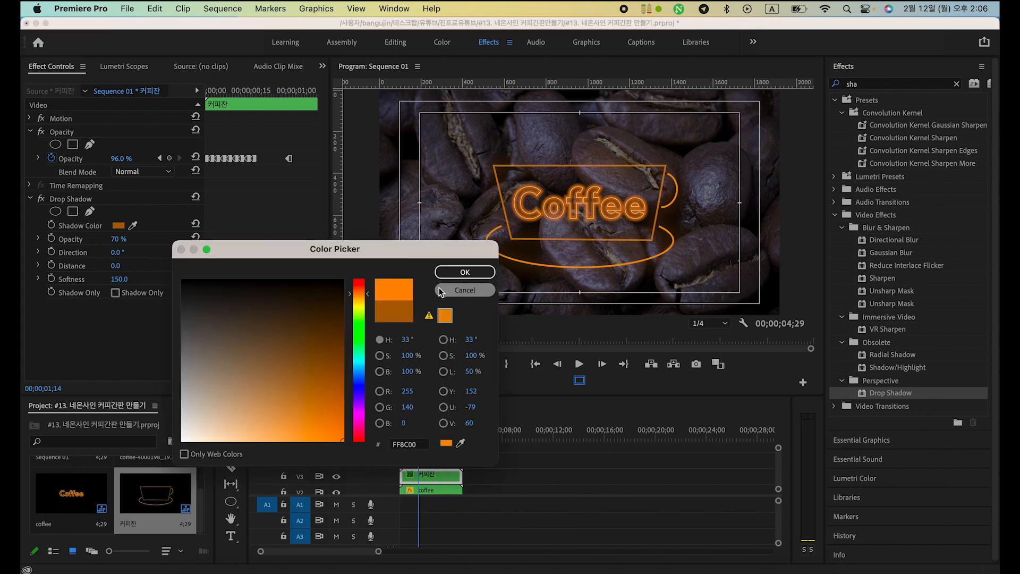
left_click(458, 273)
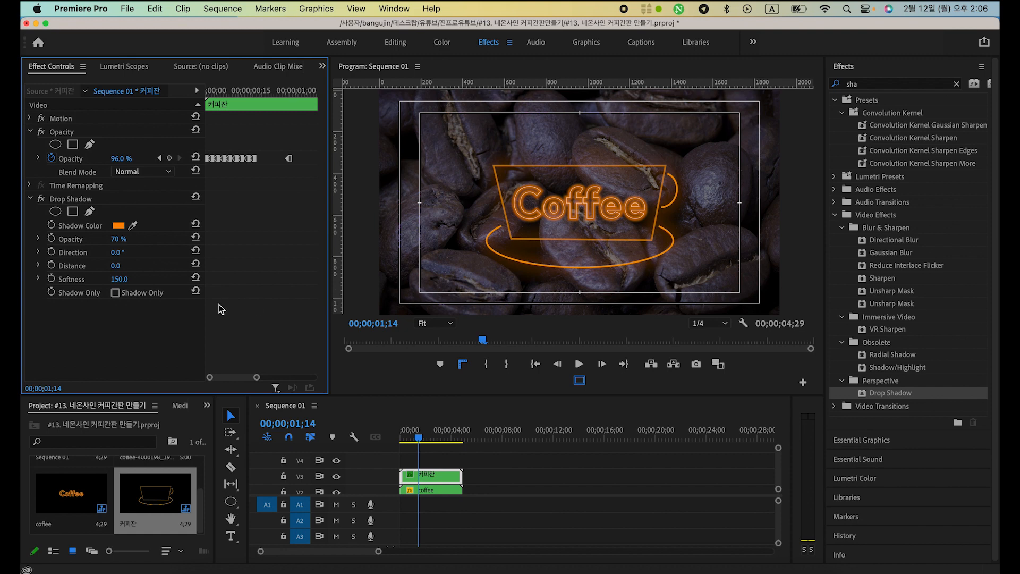
Lower the cup's drop shadow softness to 100 and refine it to 80.
left_click(128, 277)
type("100")
key("Return")
left_click(128, 276)
type("80")
key("Return")
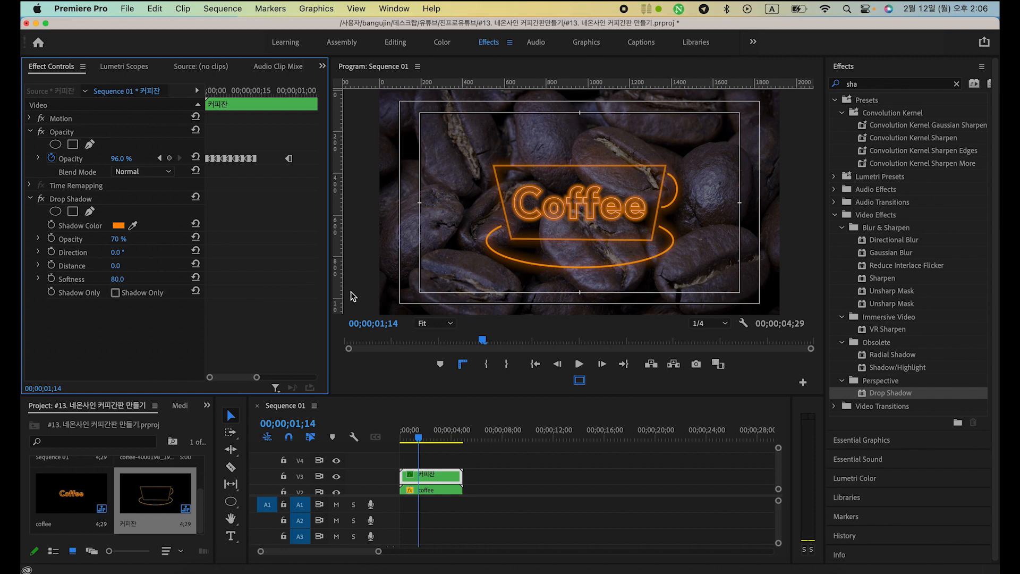
Play the opening of the sequence from the start several times to review the flickering and glow of the cup and the Coffee text.
left_click(431, 480)
key("Home")
key("space")
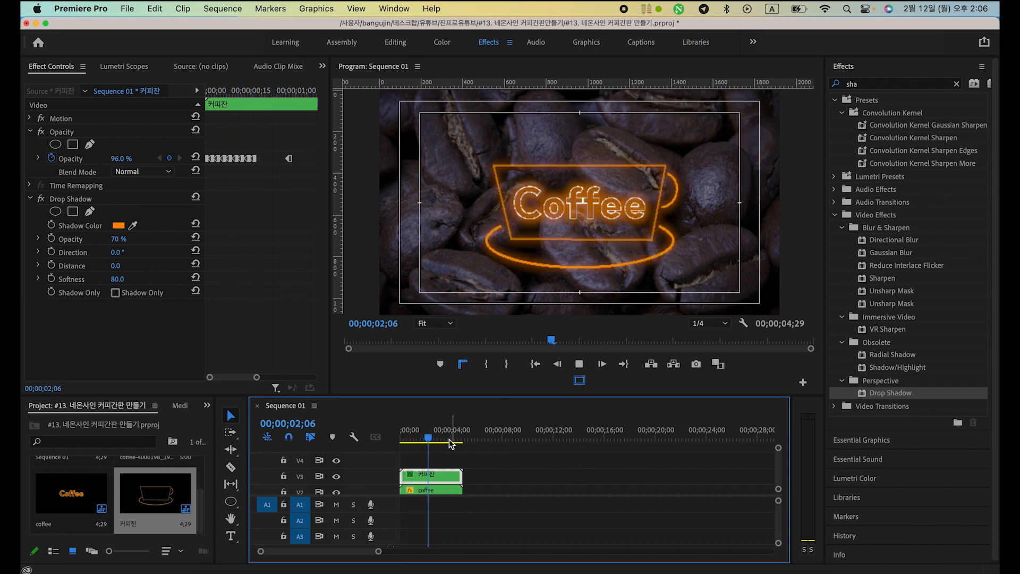
key("space")
key("Home")
key("space")
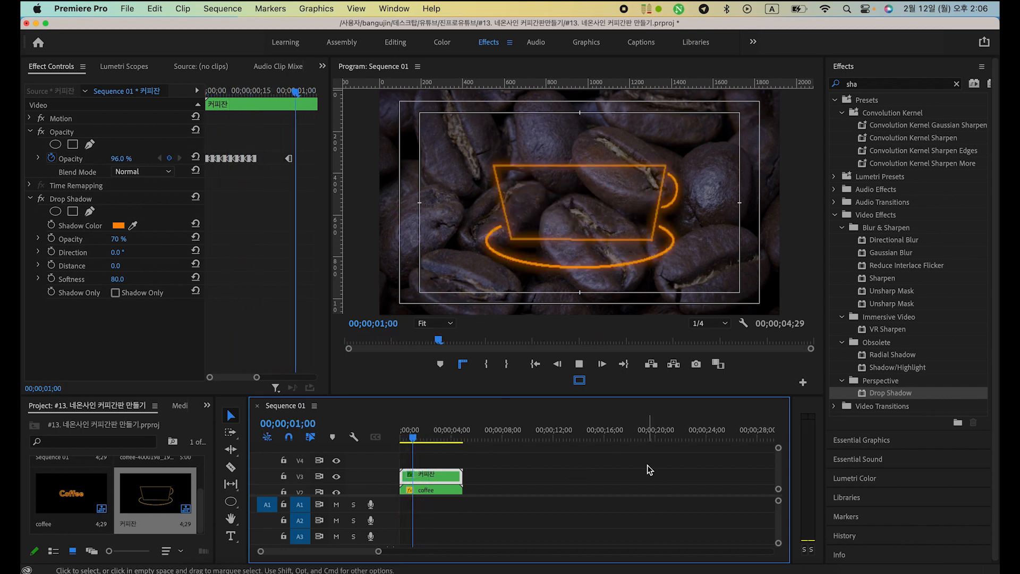
key("Home")
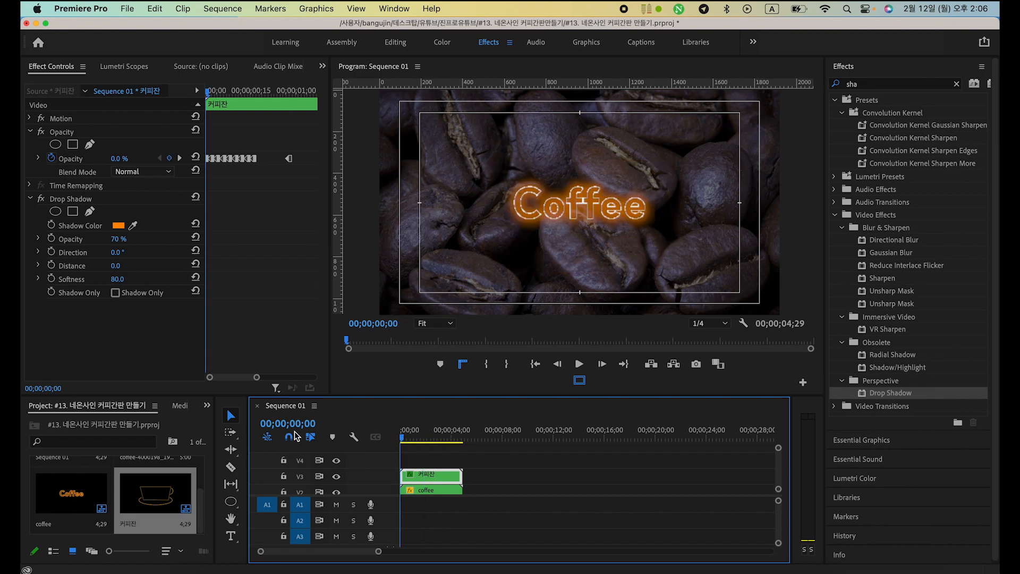
key("space")
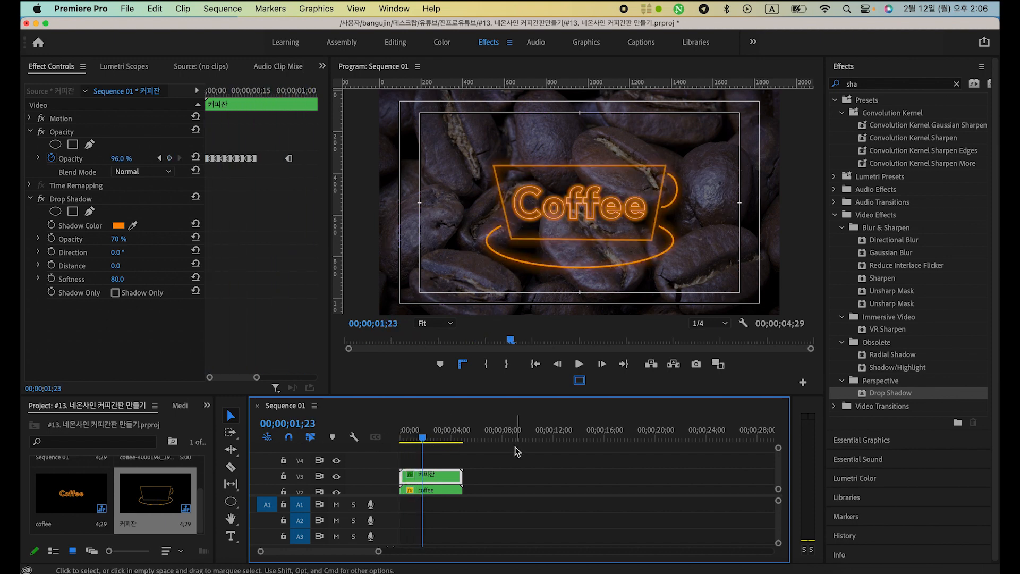
key("Home")
key("space")
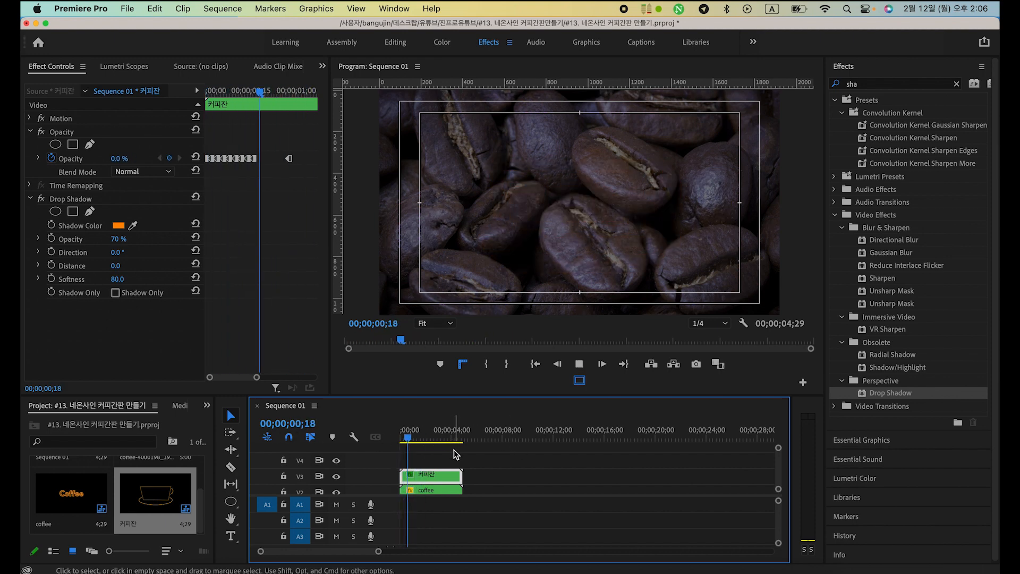
key("space")
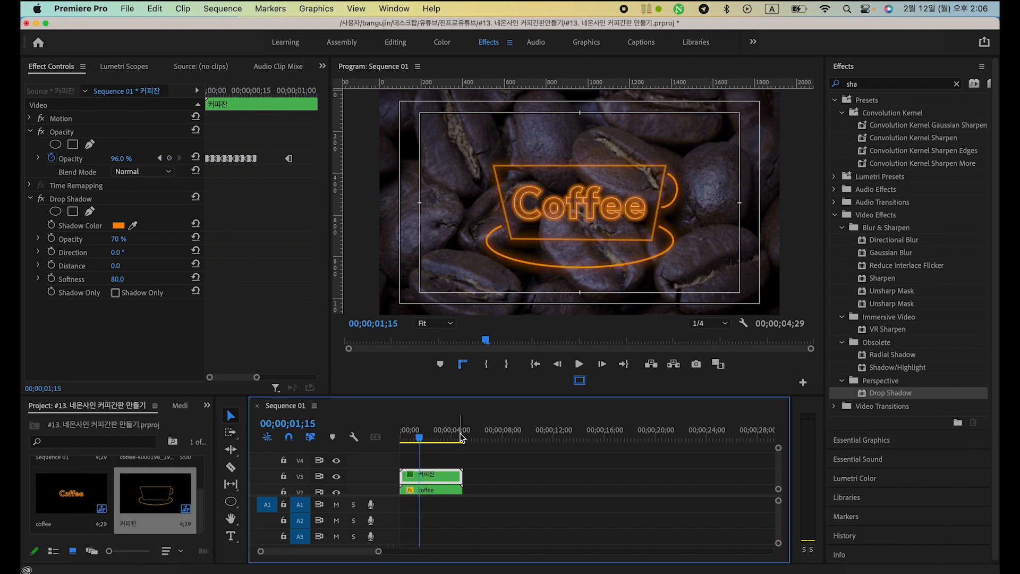
key("Home")
key("space")
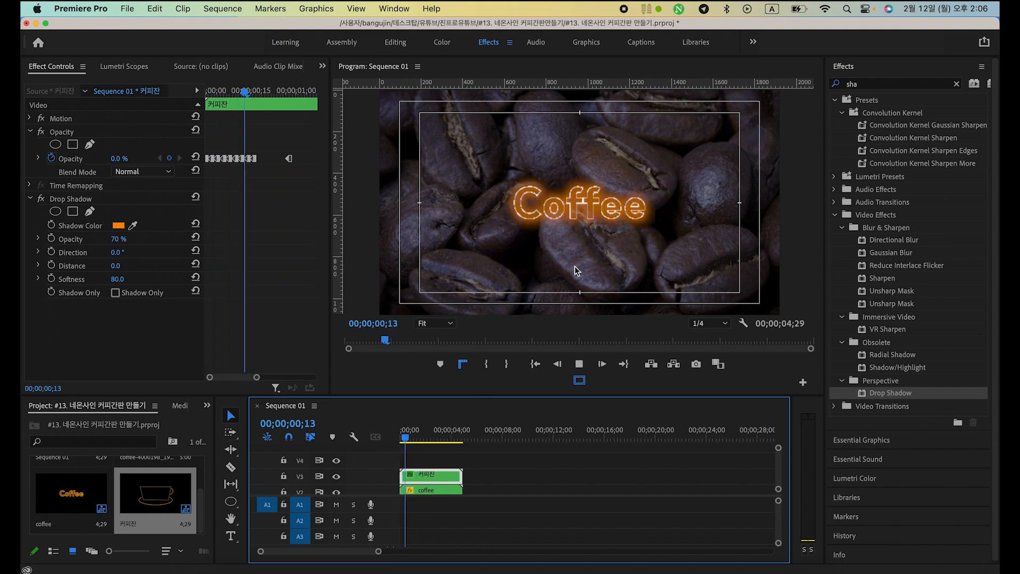
key("Home")
key("space")
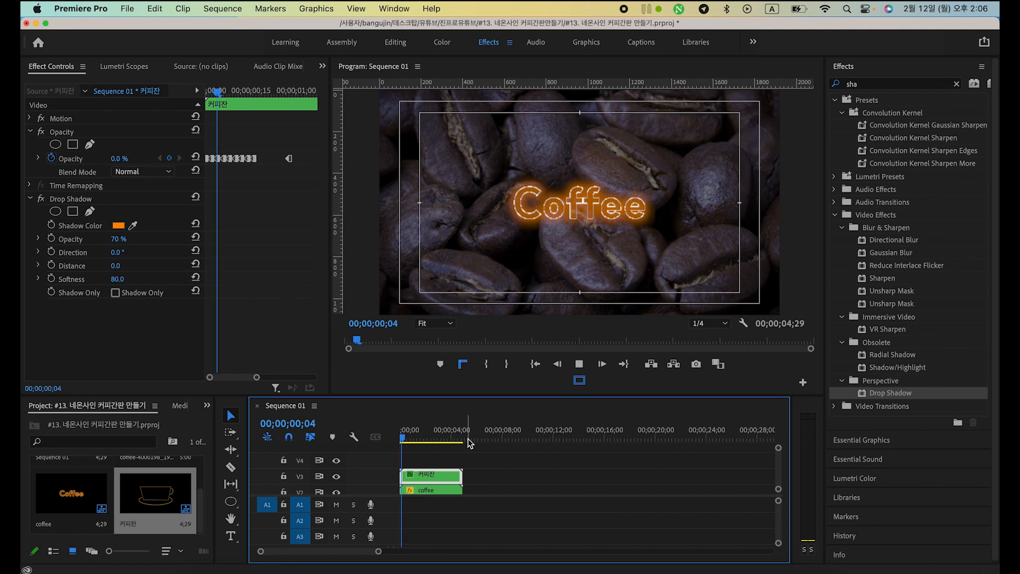
key("space")
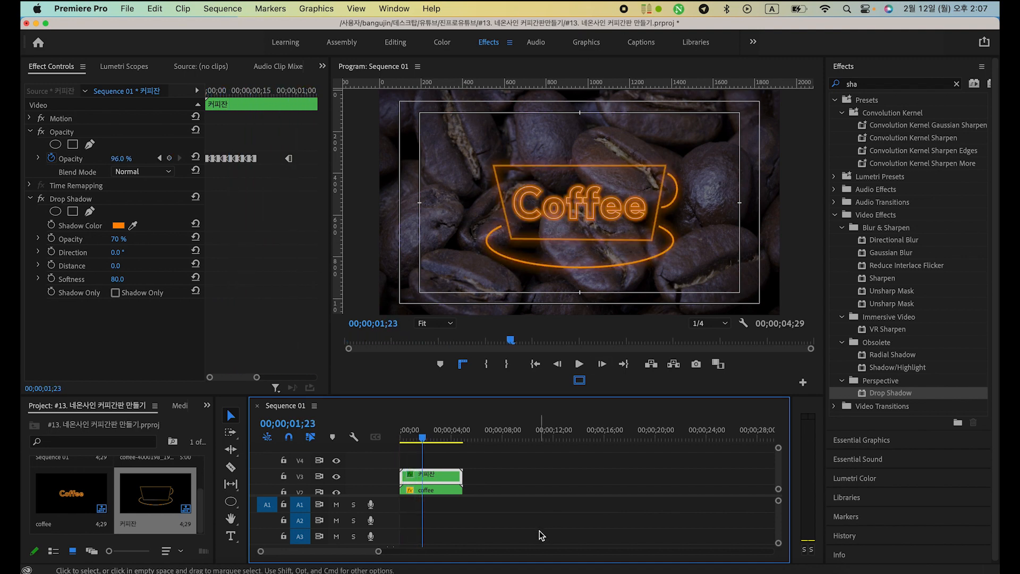
At 00;00;03;12, draw a short wavy vertical steam line just above the cup's rim with the Pen tool.
left_click(444, 437)
left_click(232, 502)
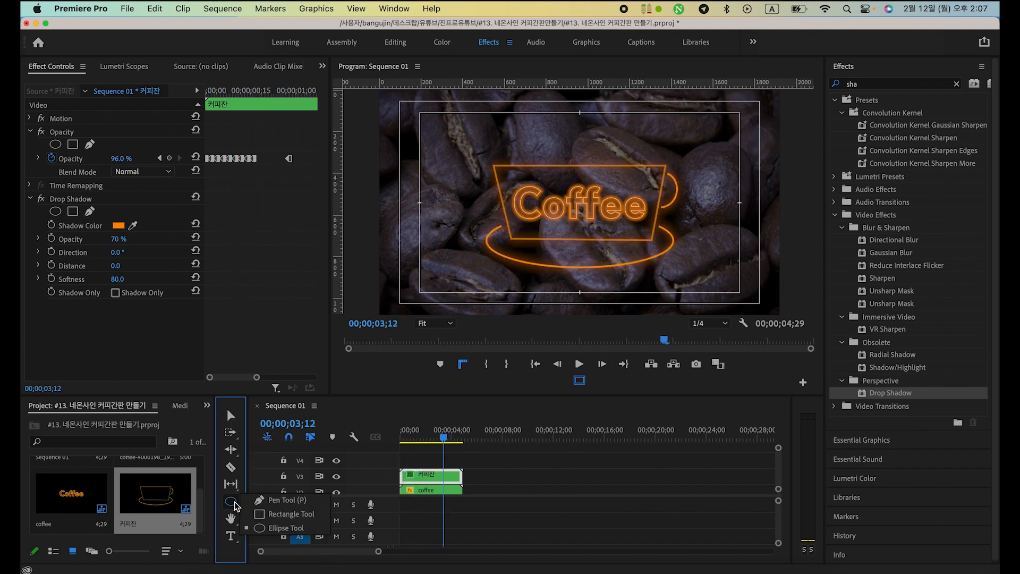
left_click(276, 501)
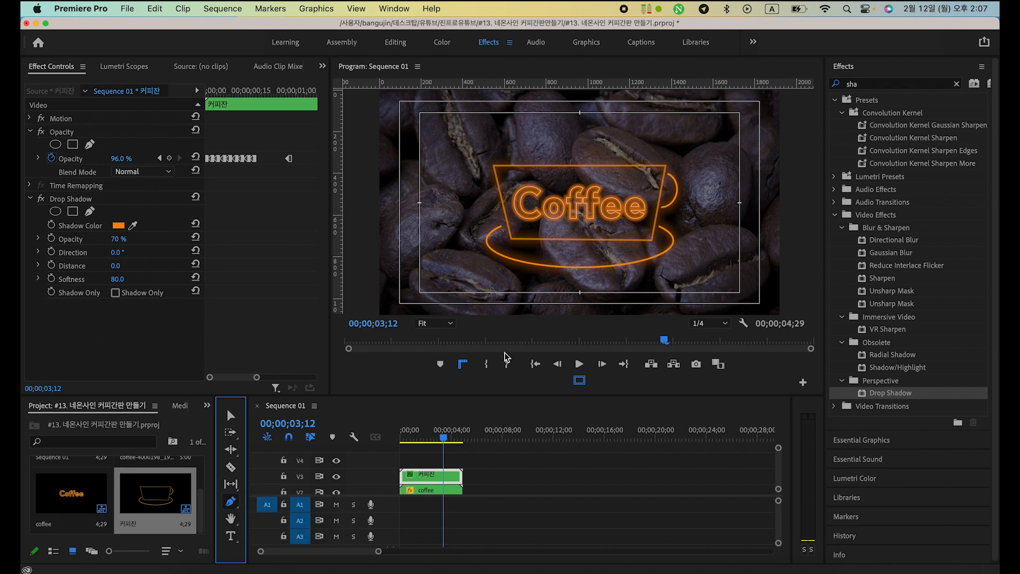
left_click(545, 126)
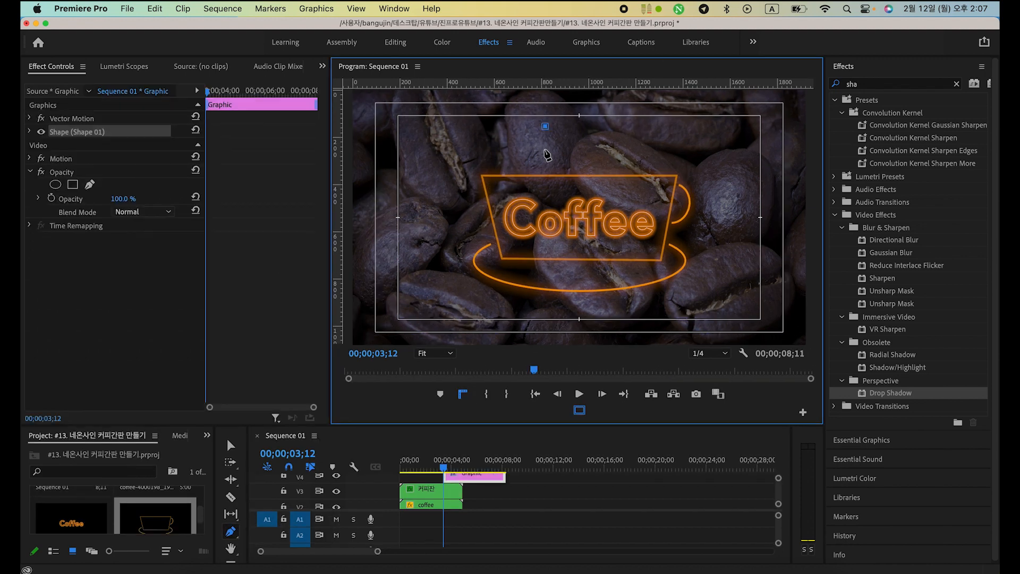
left_click_drag(545, 150, 554, 164)
left_click(545, 172)
Set the steam line's stroke color to white FFFFFF and play the sequence briefly to 00;00;03;25.
left_click(31, 133)
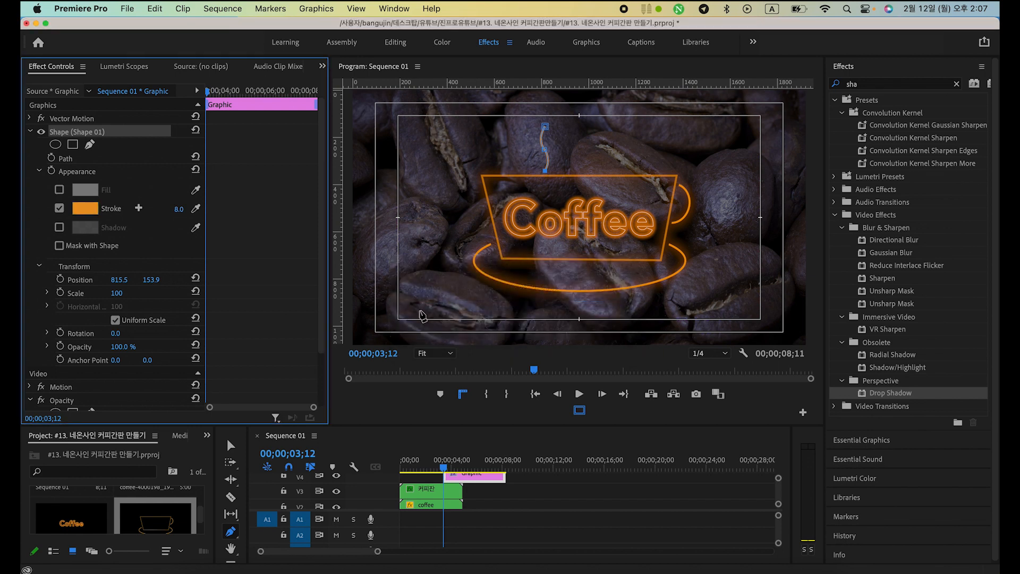
left_click(93, 212)
mouse_move(298, 341)
left_mouse_down()
mouse_move(305, 345)
mouse_move(183, 440)
left_mouse_up()
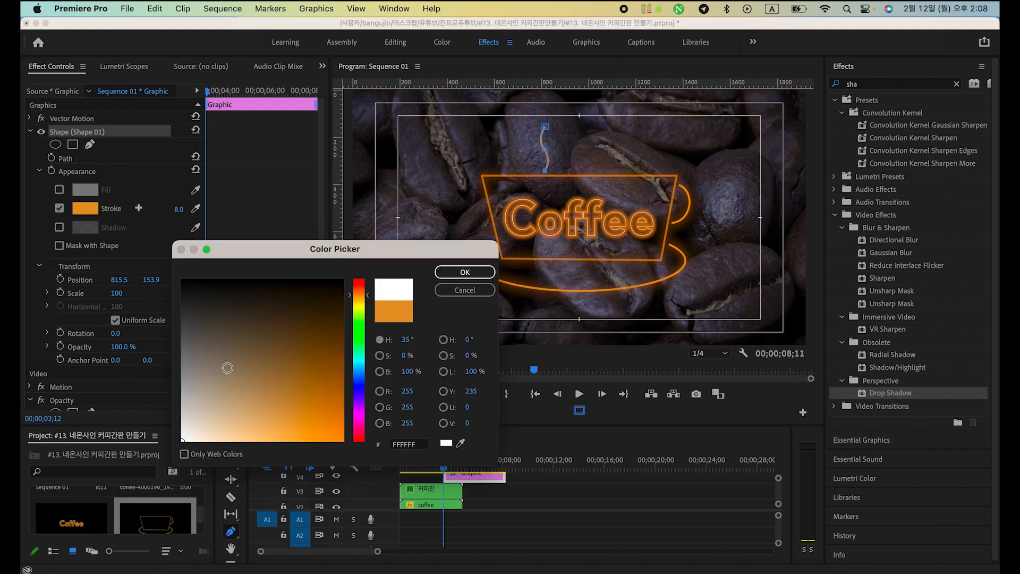
left_click(465, 272)
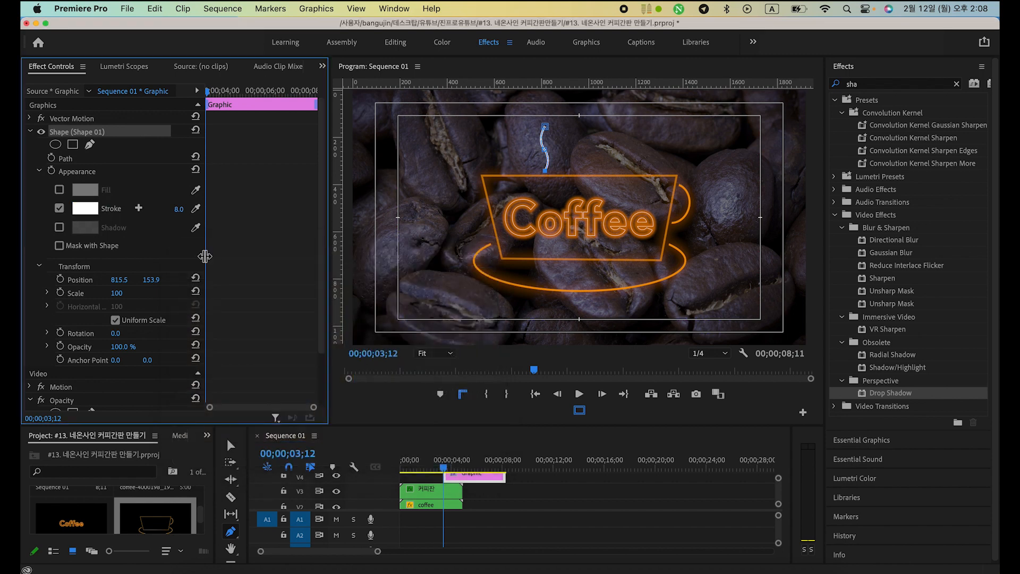
key("space")
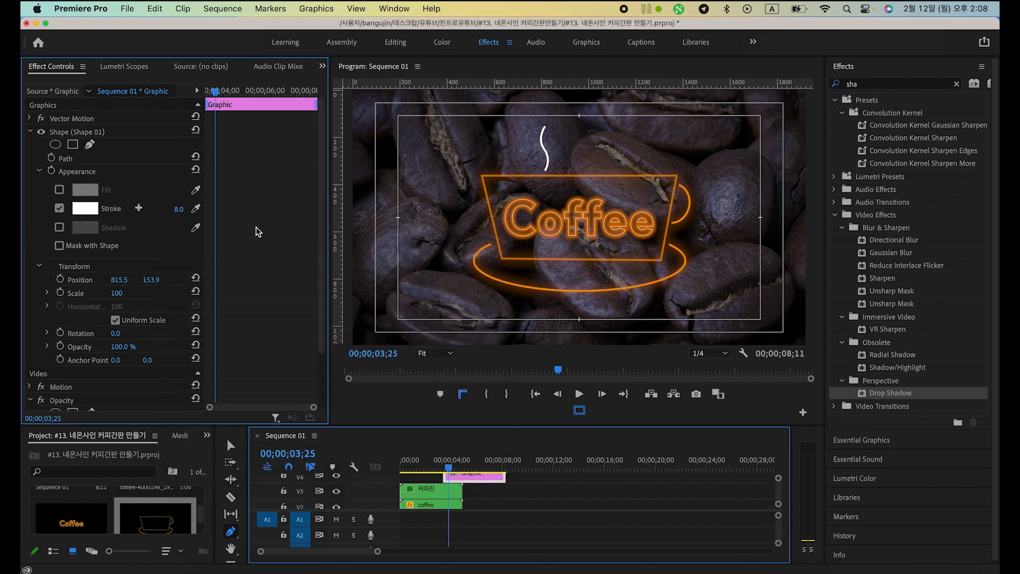
Try a stroke width of 40 on the steam line and restore it to 8.
left_click(179, 211)
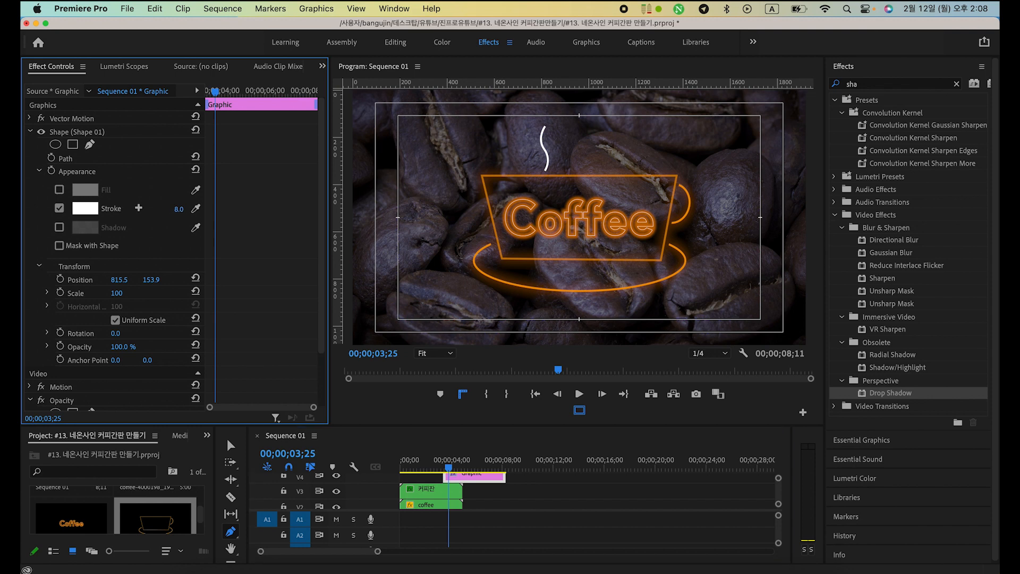
left_click_drag(178, 209, 196, 209)
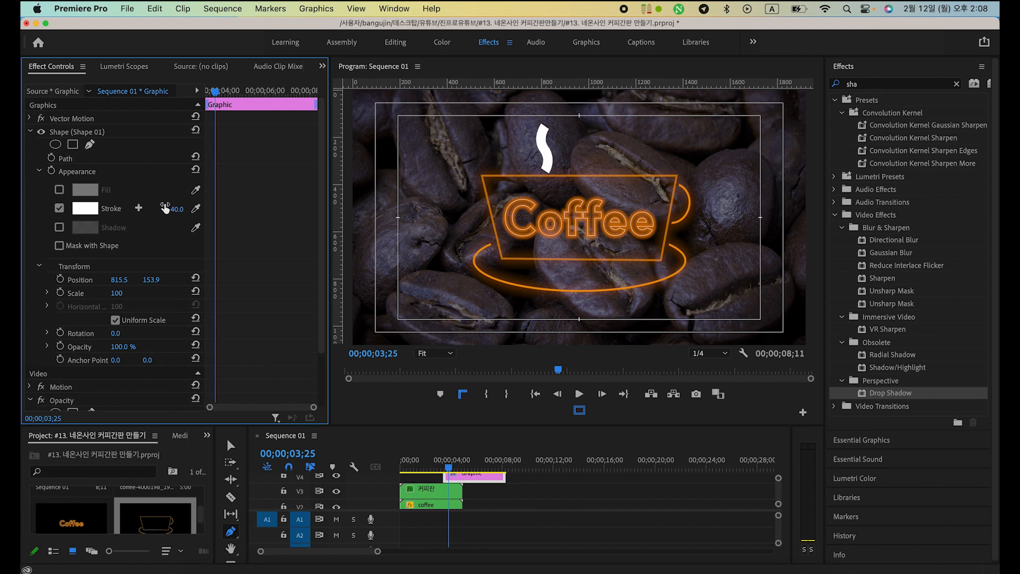
left_click(164, 207)
type("8")
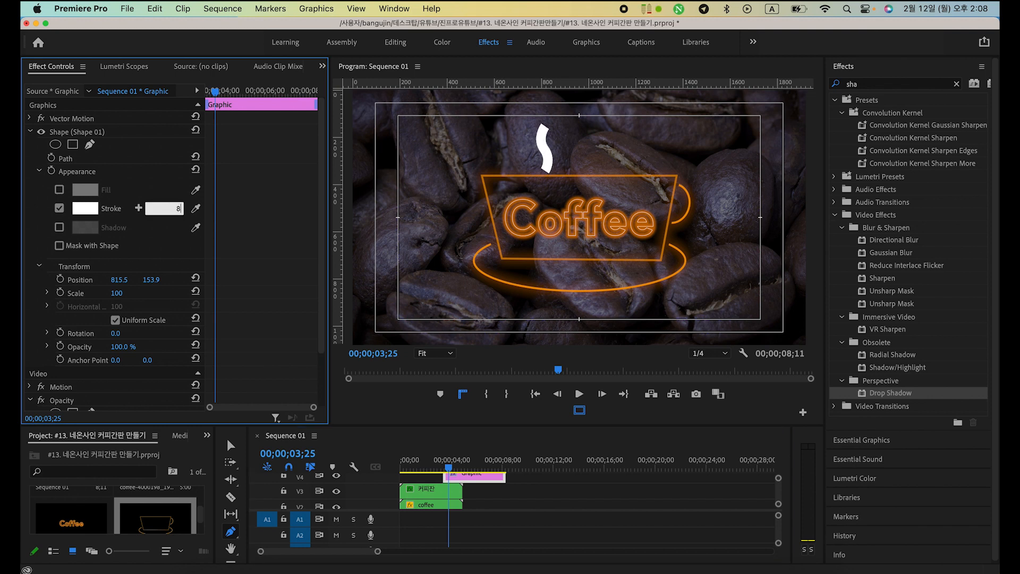
key("Return")
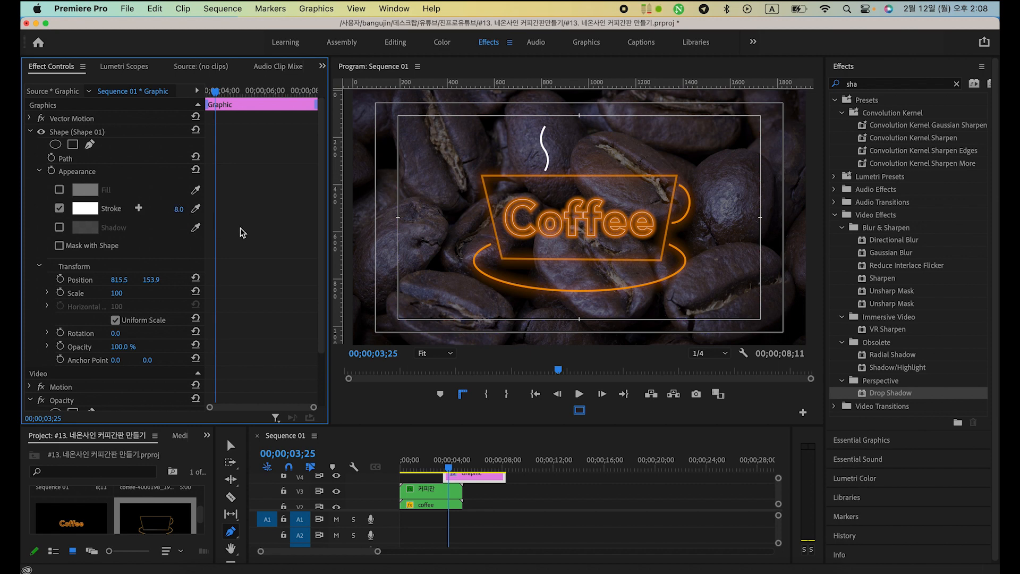
key("super+z")
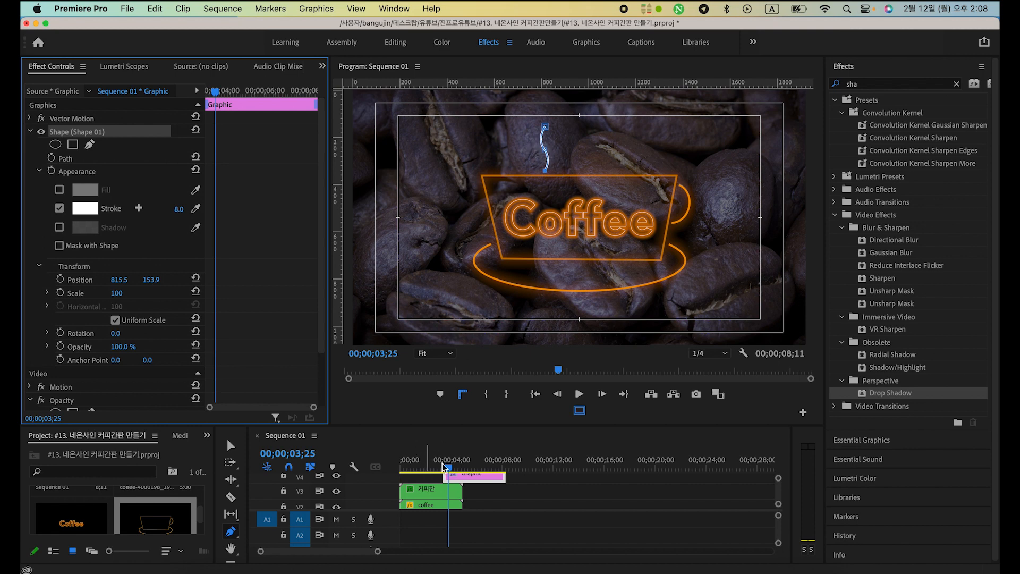
Add a 4-point polygon mask to the steam line and place it over the Coffee text, with its top edge at the cup's rim.
left_click(472, 485)
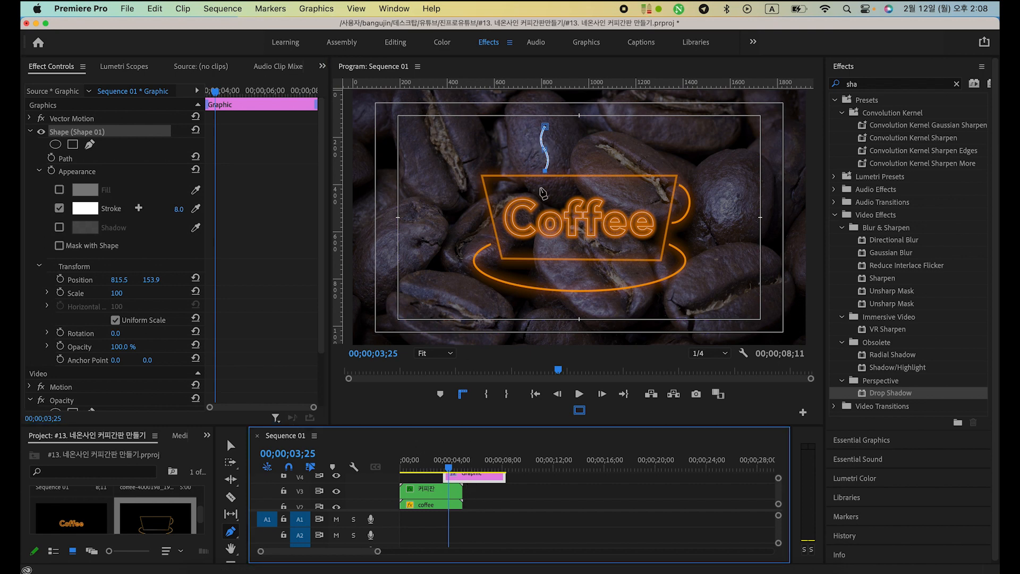
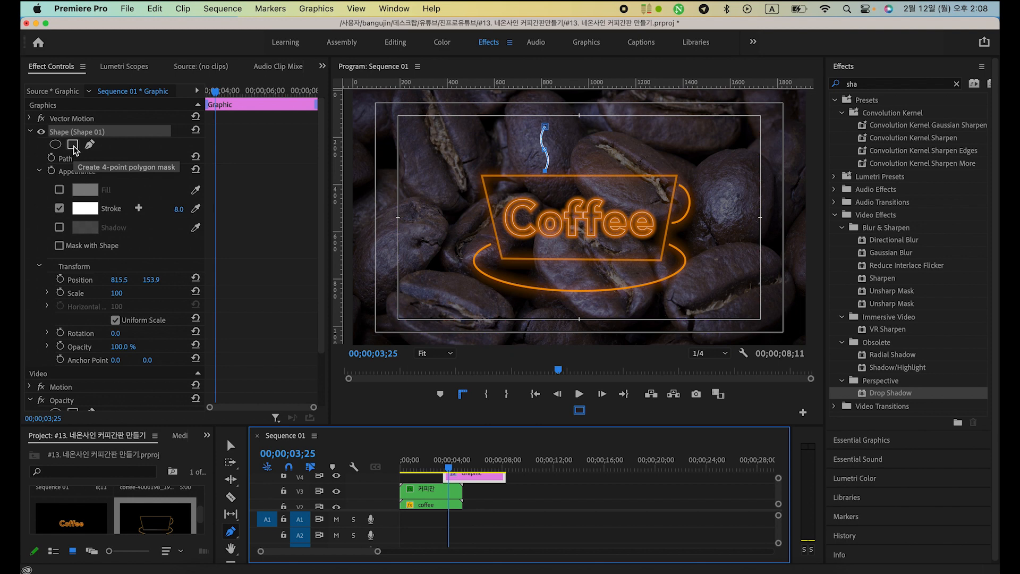
left_click(73, 144)
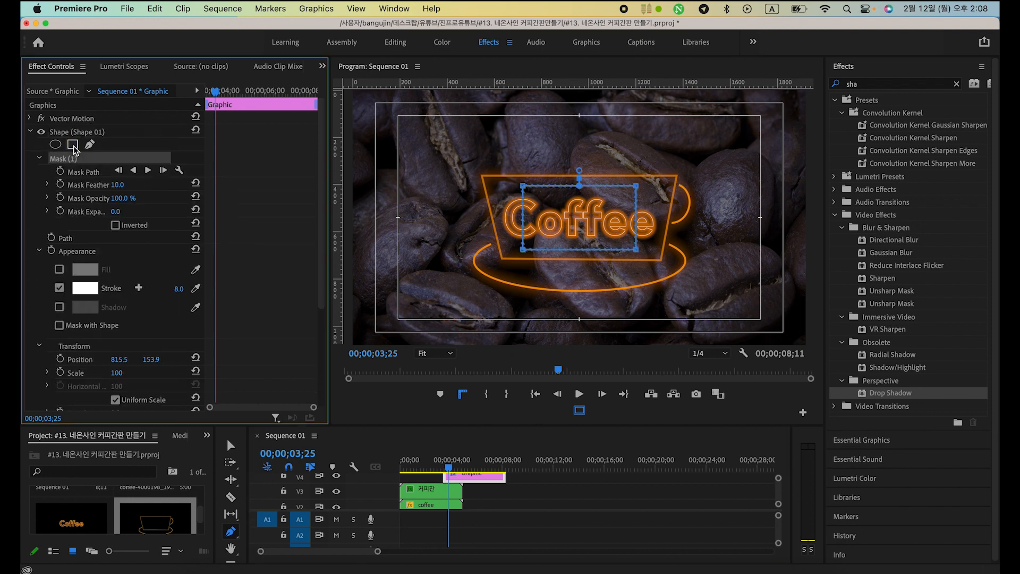
mouse_move(604, 230)
left_mouse_down()
mouse_move(582, 229)
mouse_move(613, 229)
left_mouse_up()
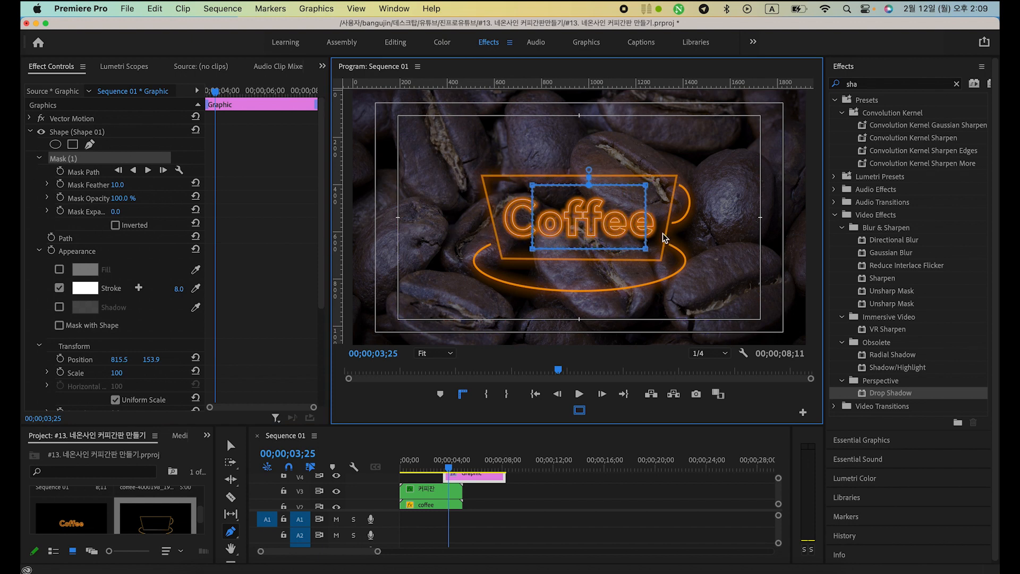
mouse_move(601, 224)
left_mouse_down()
mouse_move(558, 170)
mouse_move(551, 214)
mouse_move(552, 149)
mouse_move(553, 215)
mouse_move(588, 215)
left_mouse_up()
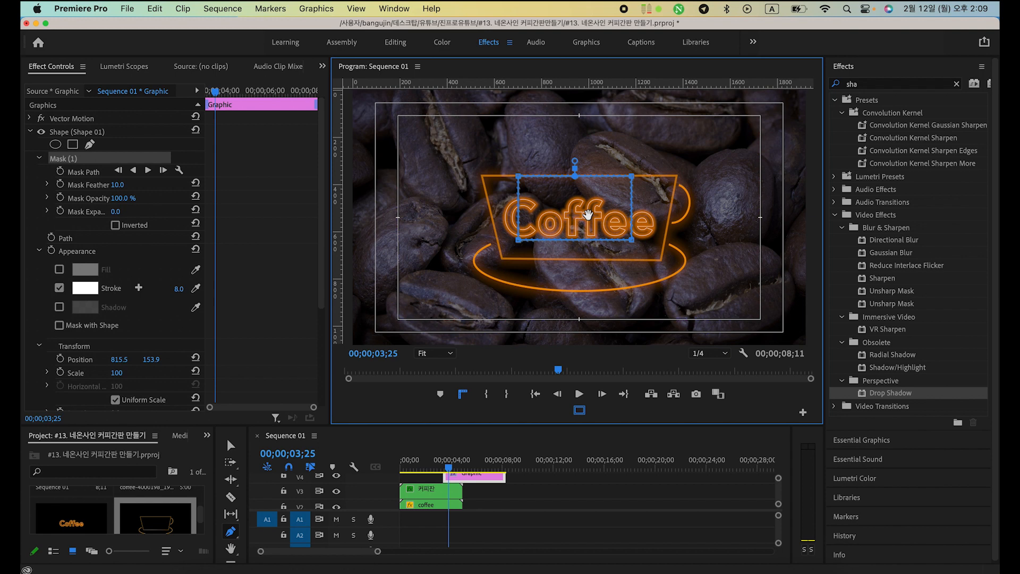
left_click_drag(587, 215, 595, 153)
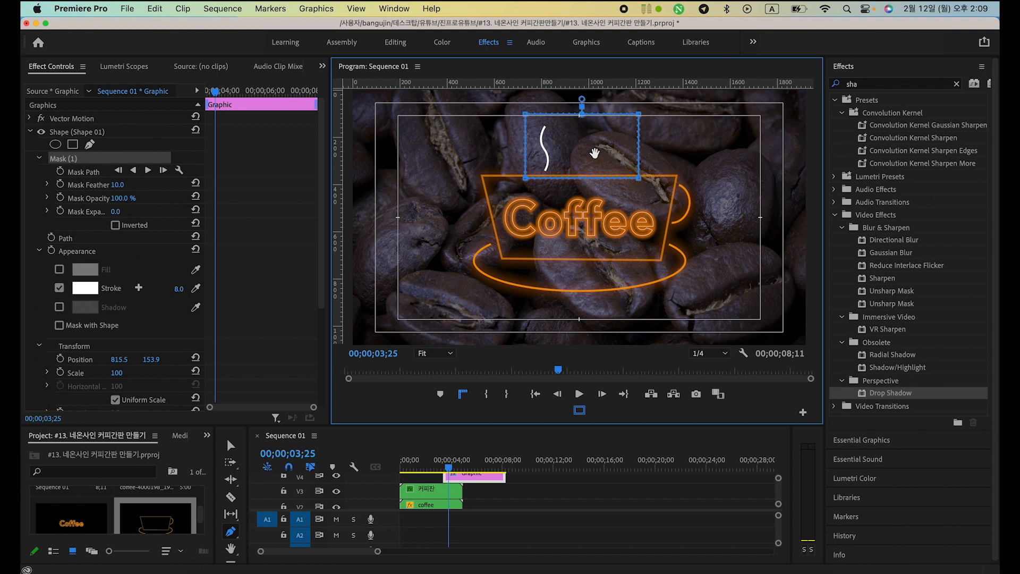
left_click_drag(595, 153, 597, 214)
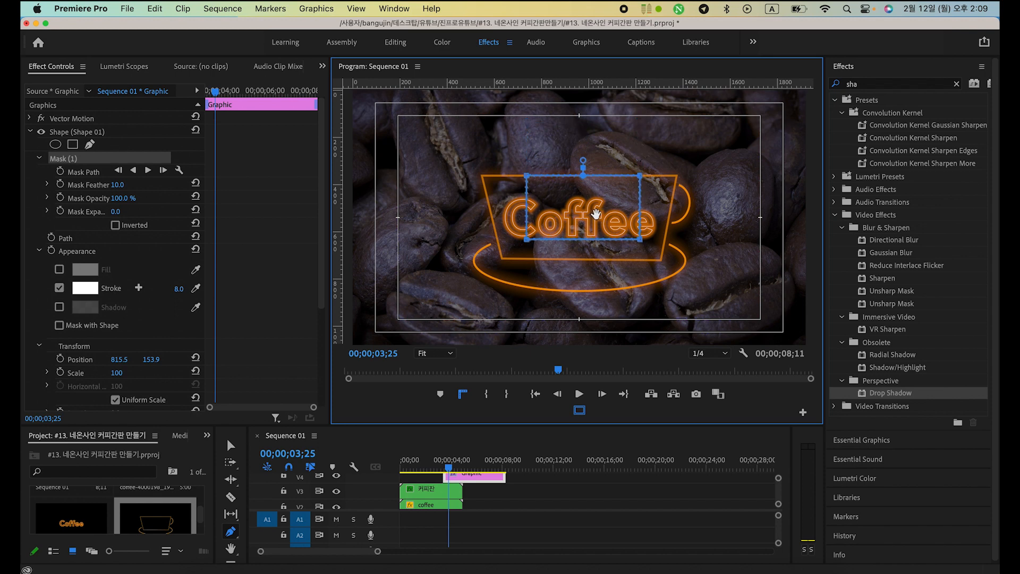
At 00;00;03;12, set the first Mask Path keyframe on the steam line's mask.
left_click_drag(216, 92, 22, 91)
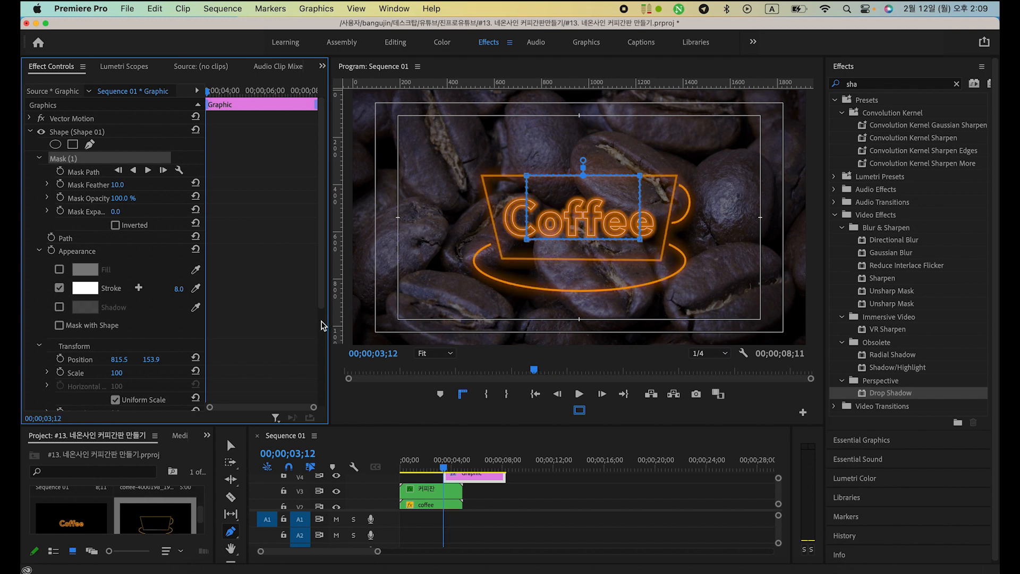
left_click(60, 172)
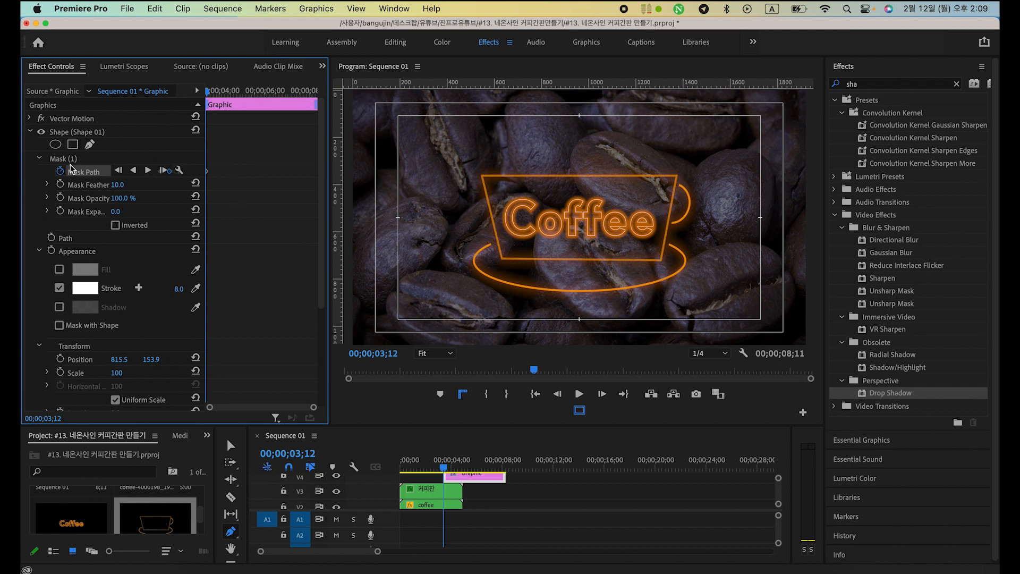
left_click(64, 161)
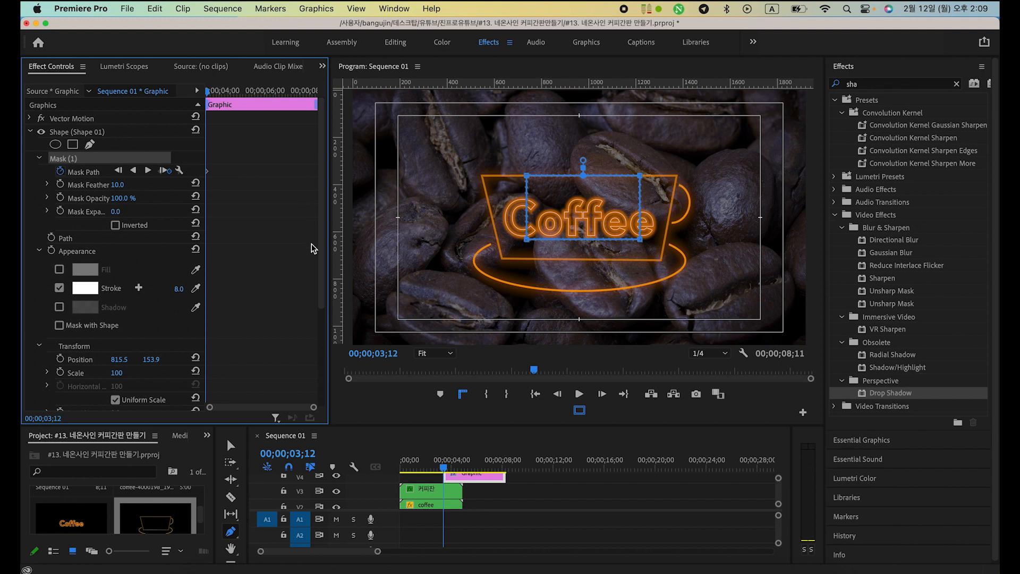
At 00;00;03;22, move the mask straight up to enclose the whole steam line, adding a second Mask Path keyframe.
key("space")
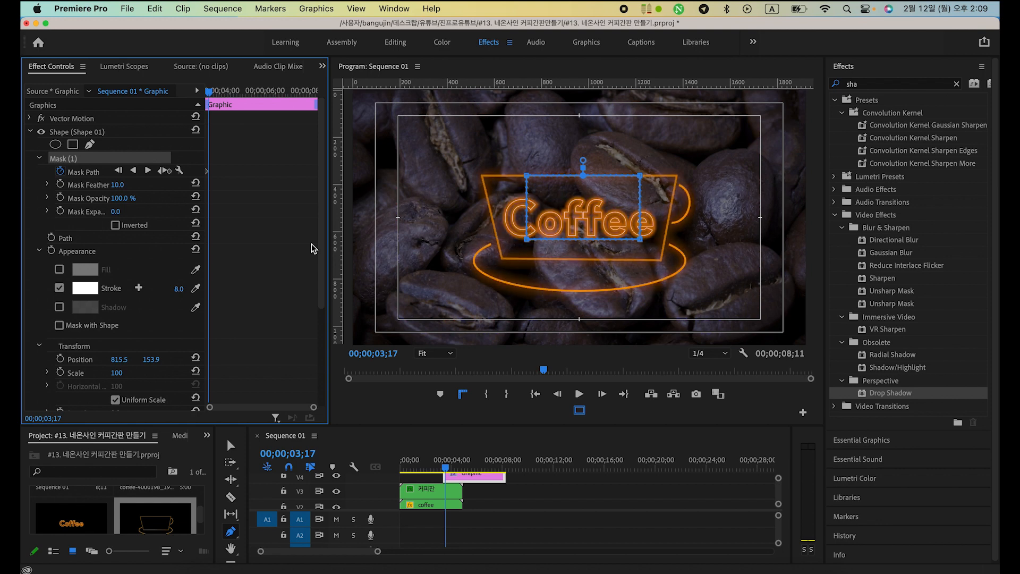
key("space")
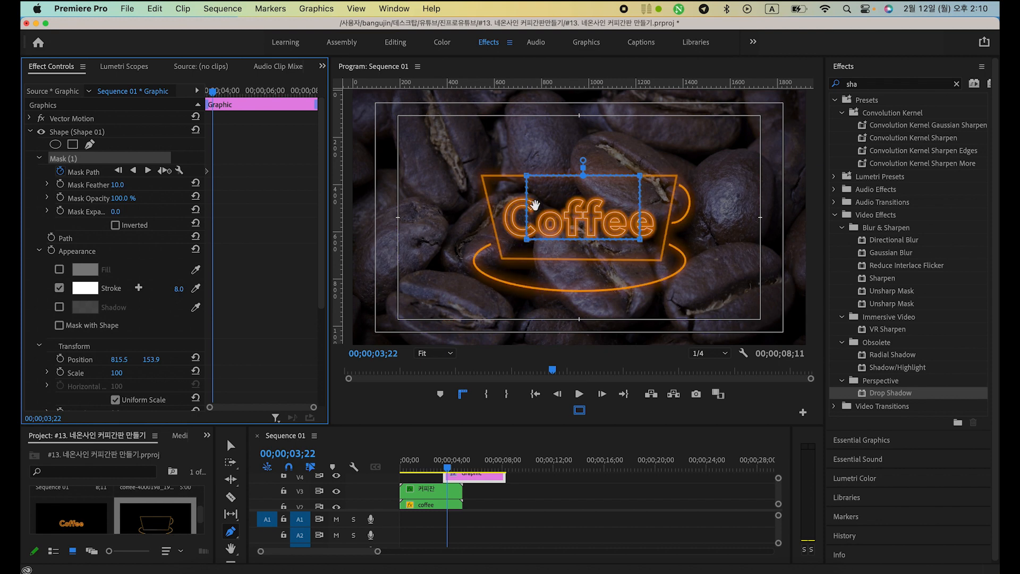
left_click(580, 205)
left_click_drag(579, 205, 577, 145)
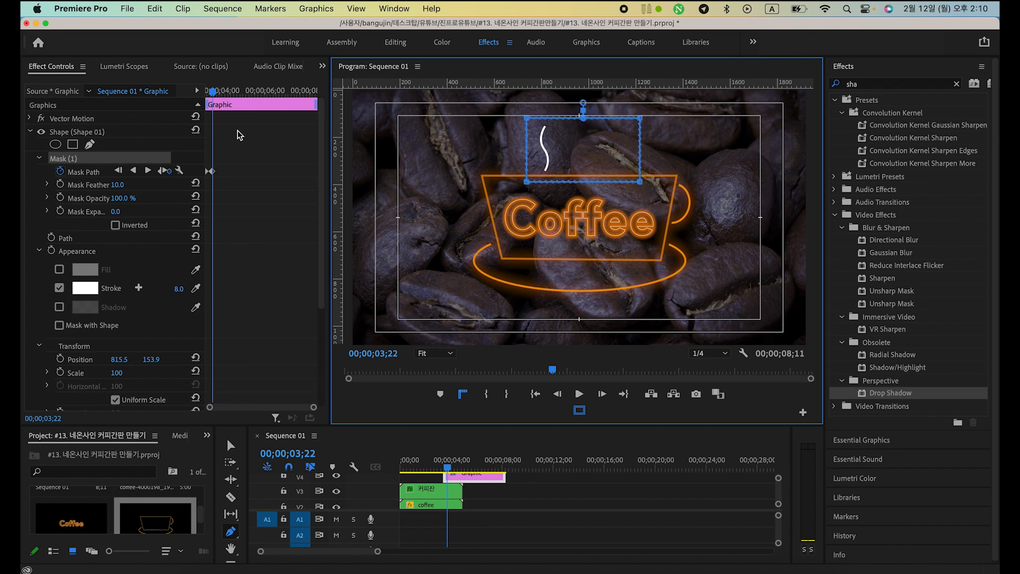
Move the mask's second path keyframe to 00;00;04;11 and play the steam reveal from 00;00;03;12 several times.
left_click_drag(213, 92, 128, 148)
left_click_drag(208, 92, 227, 174)
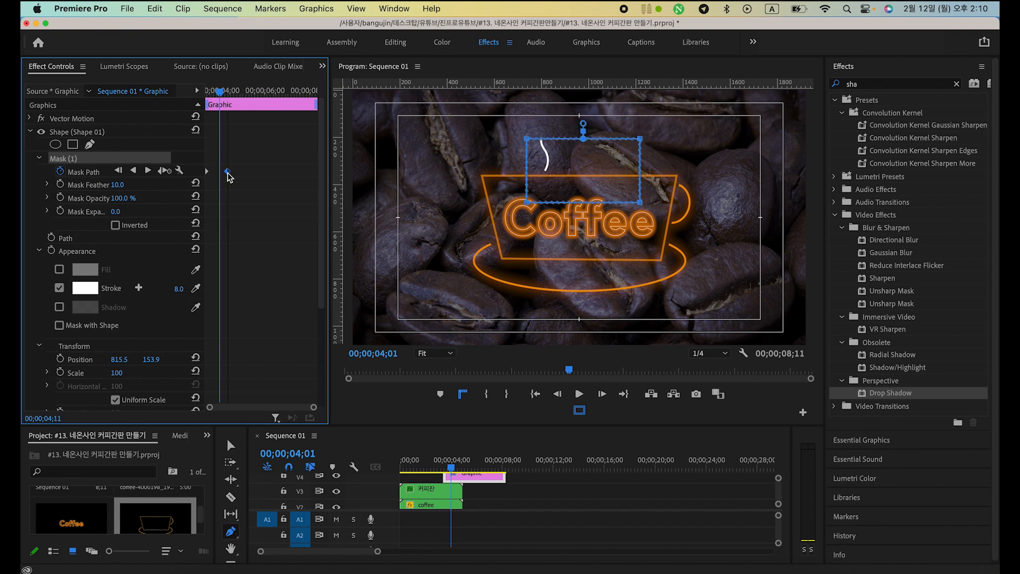
key("space")
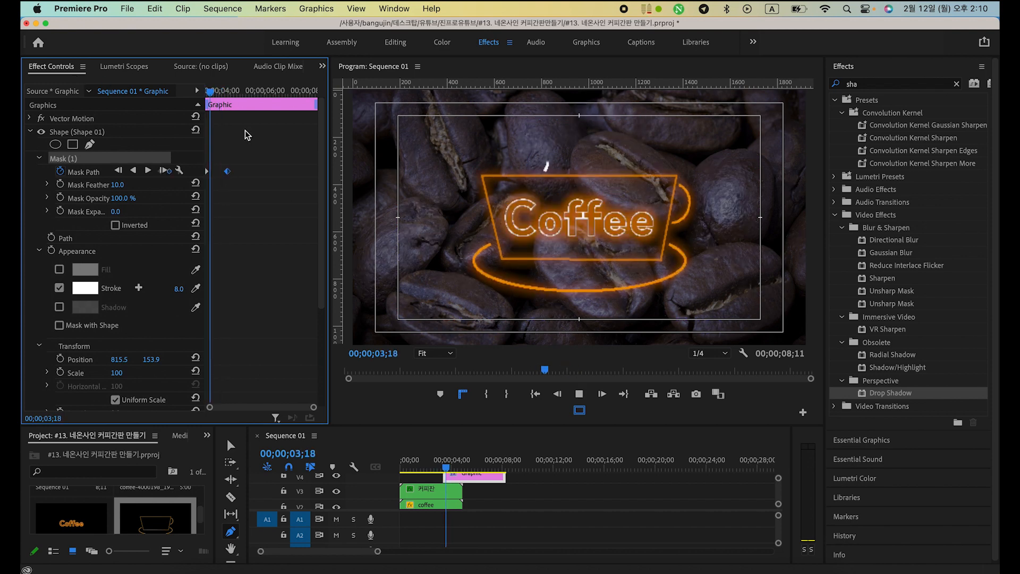
key("space")
left_click_drag(232, 92, 207, 138)
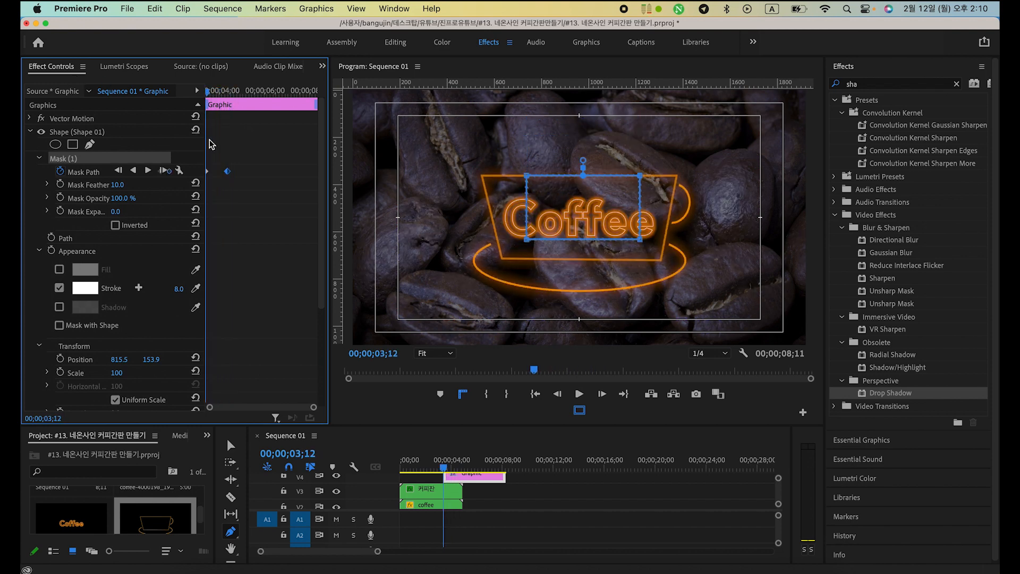
key("space")
key("space")
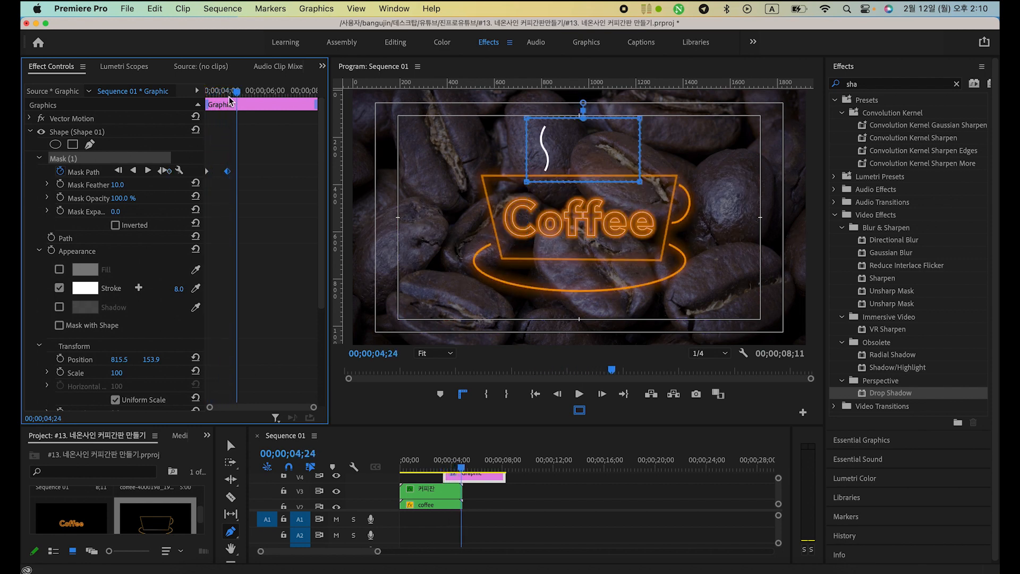
left_click_drag(232, 94, 207, 138)
key("space")
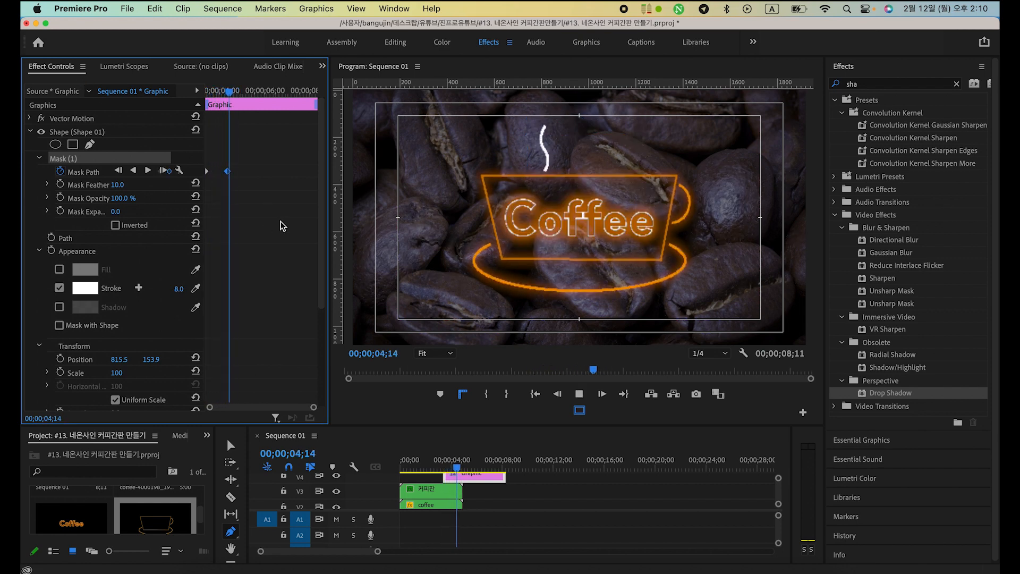
key("space")
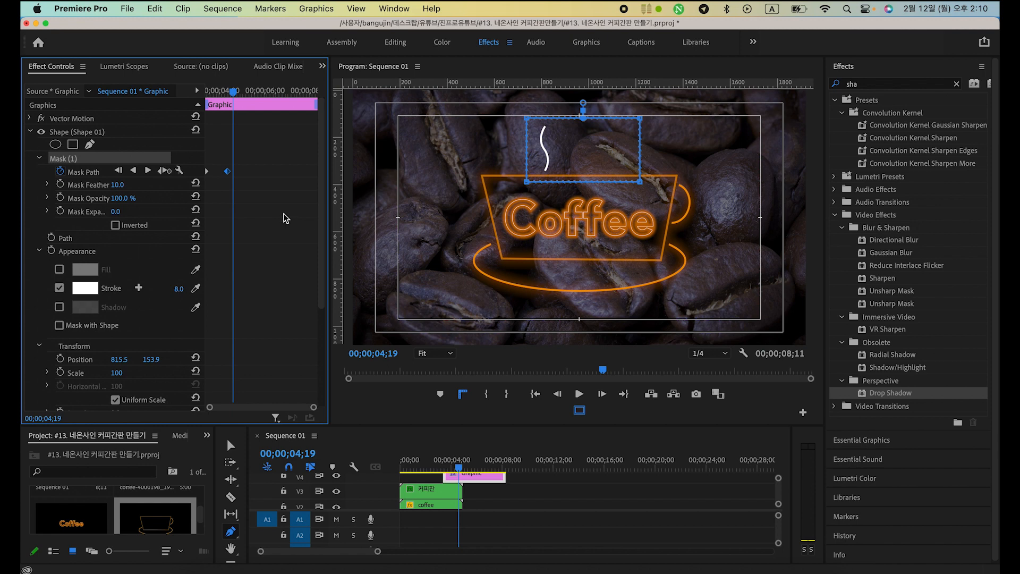
Duplicate the masked steam line shape within the same graphic clip.
left_click(30, 131)
left_click(78, 137)
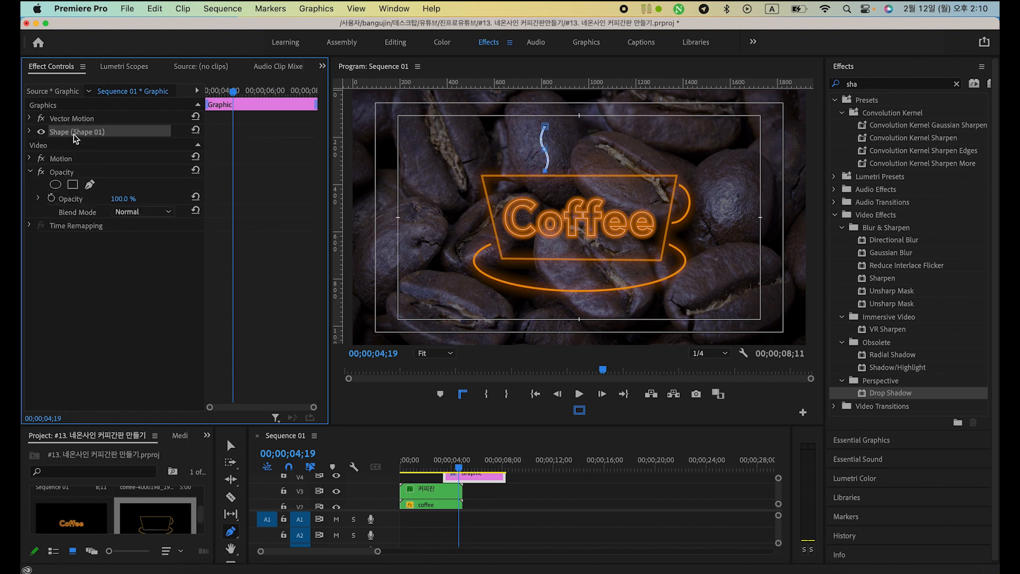
key("super+v")
left_click(76, 133)
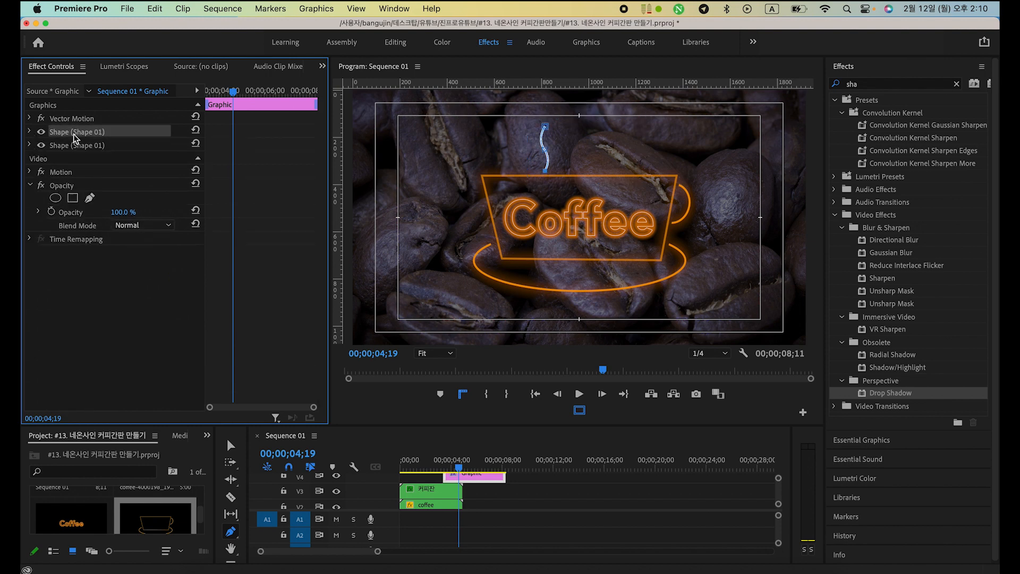
Set the duplicated steam line's horizontal position to 960.5 and play the sequence to review both lines rising.
left_click(29, 132)
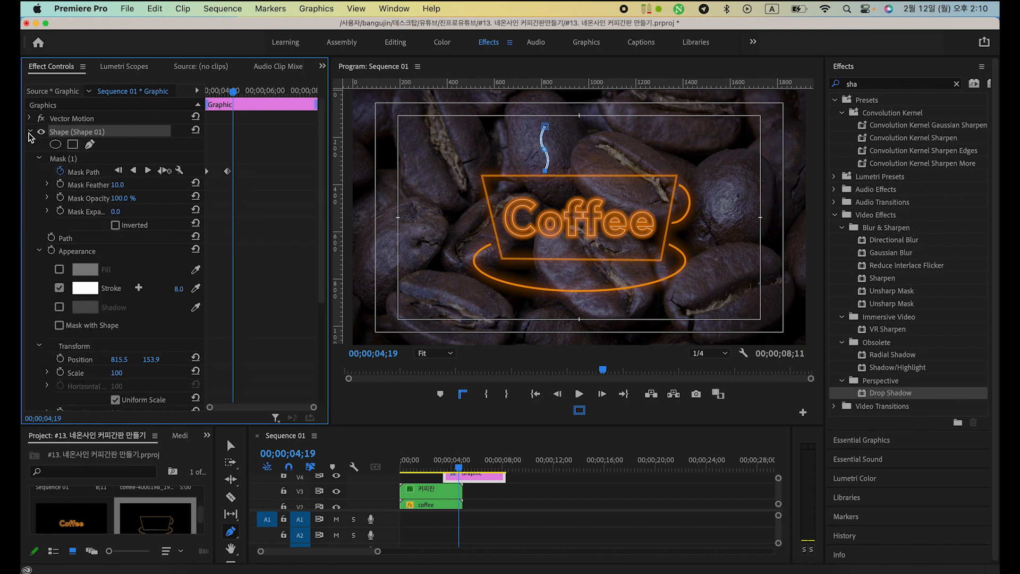
left_click(29, 133)
left_click(29, 132)
scroll(167, 252, "down", 3)
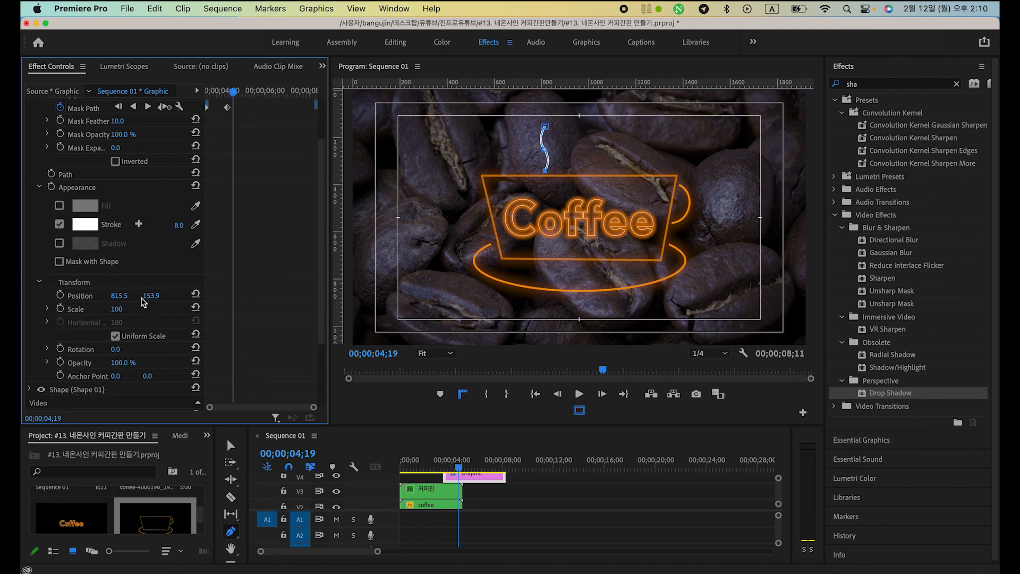
left_click_drag(119, 296, 196, 295)
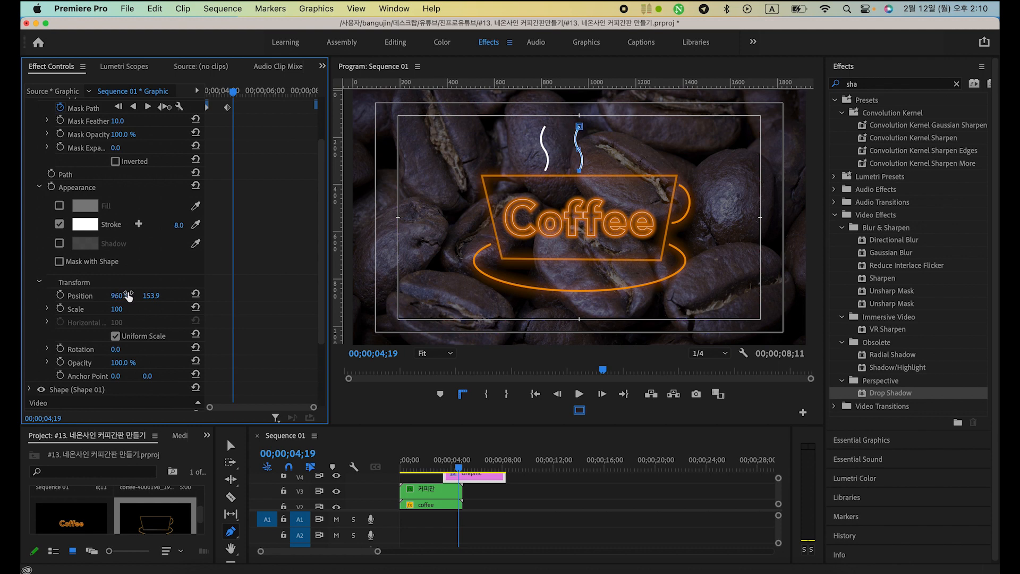
left_click_drag(463, 468, 442, 469)
key("space")
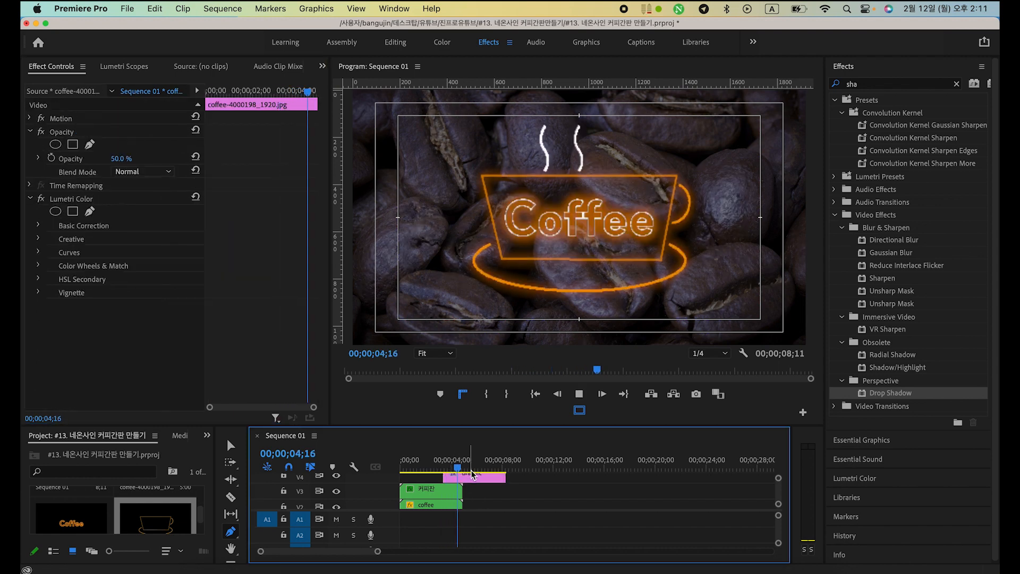
key("space")
left_click_drag(458, 469, 438, 470)
key("space")
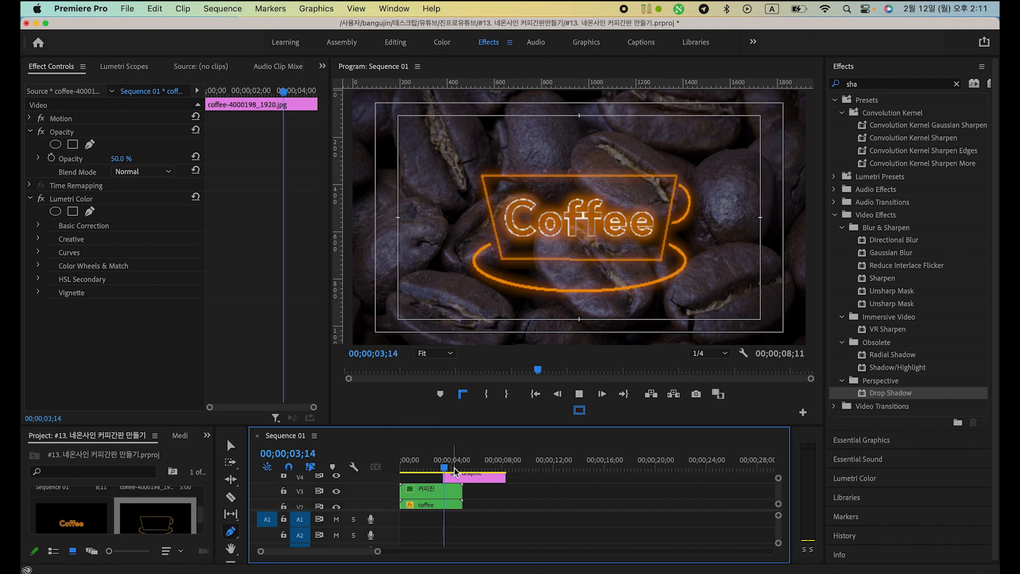
key("space")
Duplicate the second steam line and shift the copy horizontally to form a third, evenly spaced line above the cup.
left_click(474, 481)
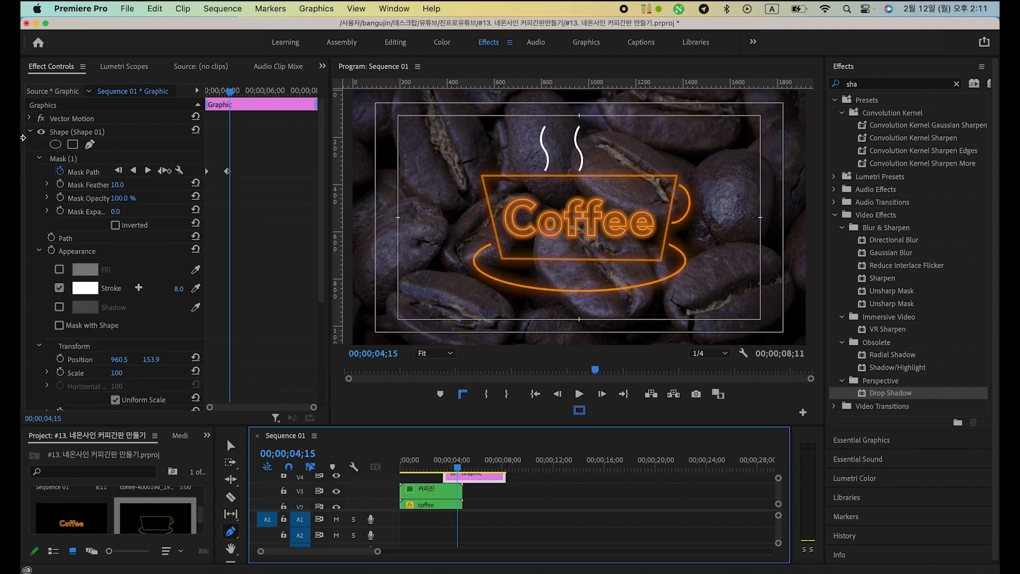
left_click(30, 132)
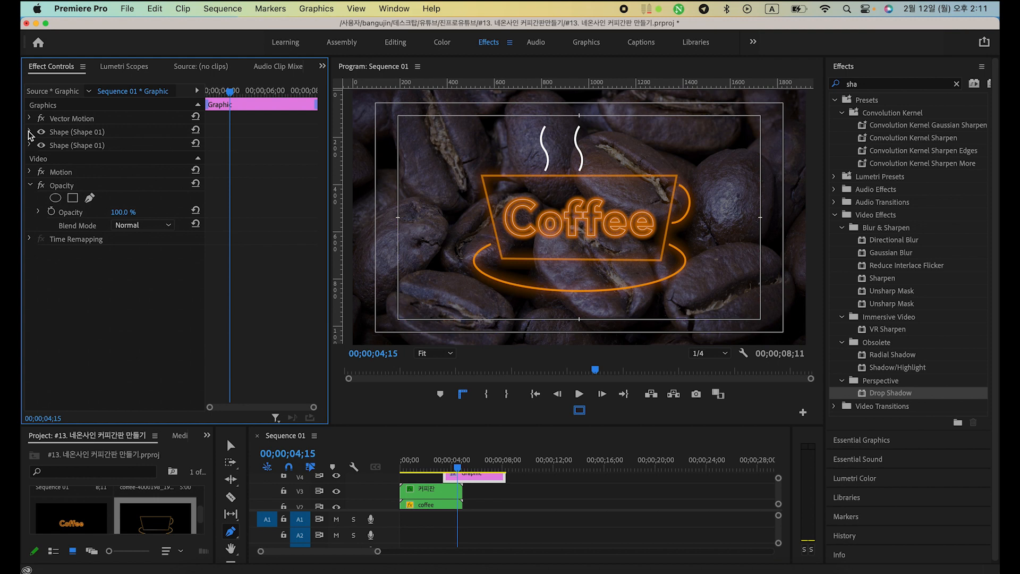
left_click(79, 133)
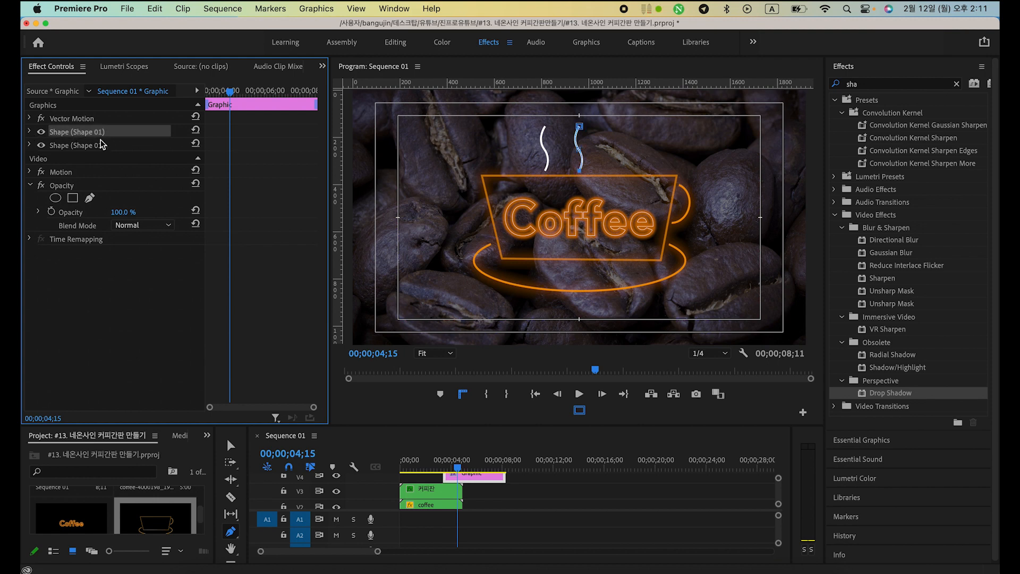
key("super+v")
left_click(30, 132)
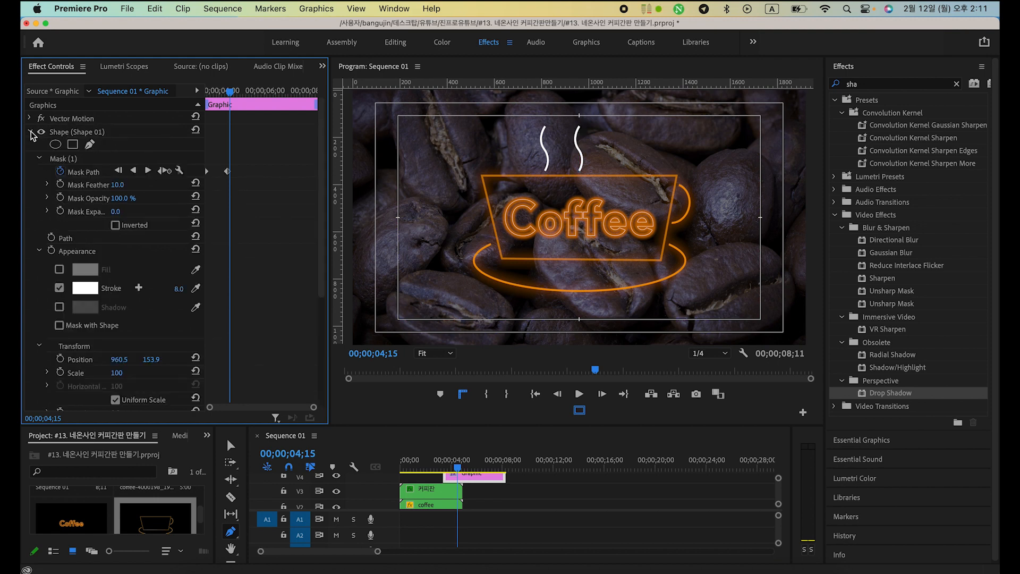
scroll(138, 262, "down", 8)
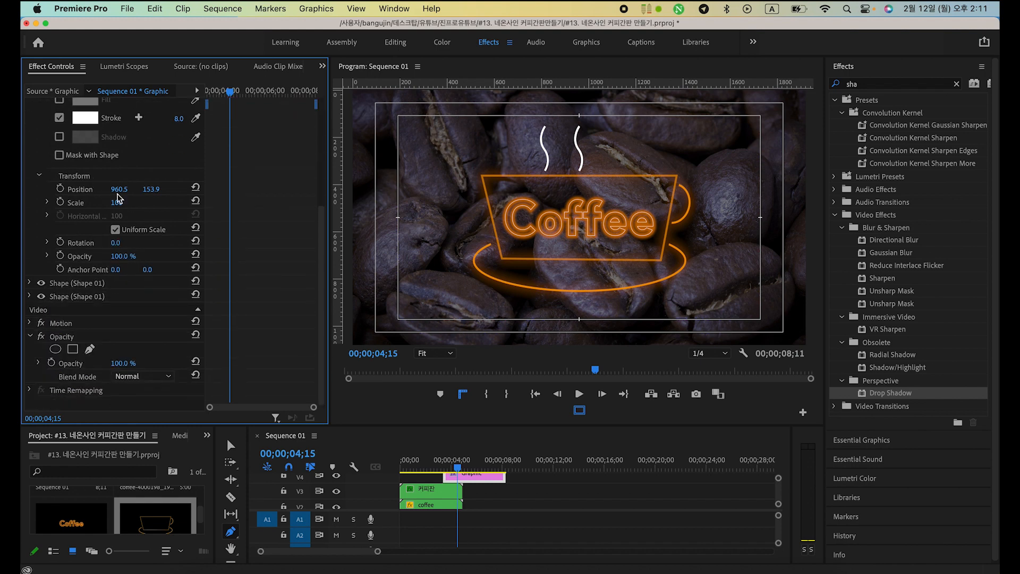
left_click_drag(119, 189, 195, 189)
Play the sequence from shortly before the steam starts to review the three lines, and select the steam graphic clip.
left_click_drag(459, 468, 425, 468)
key("space")
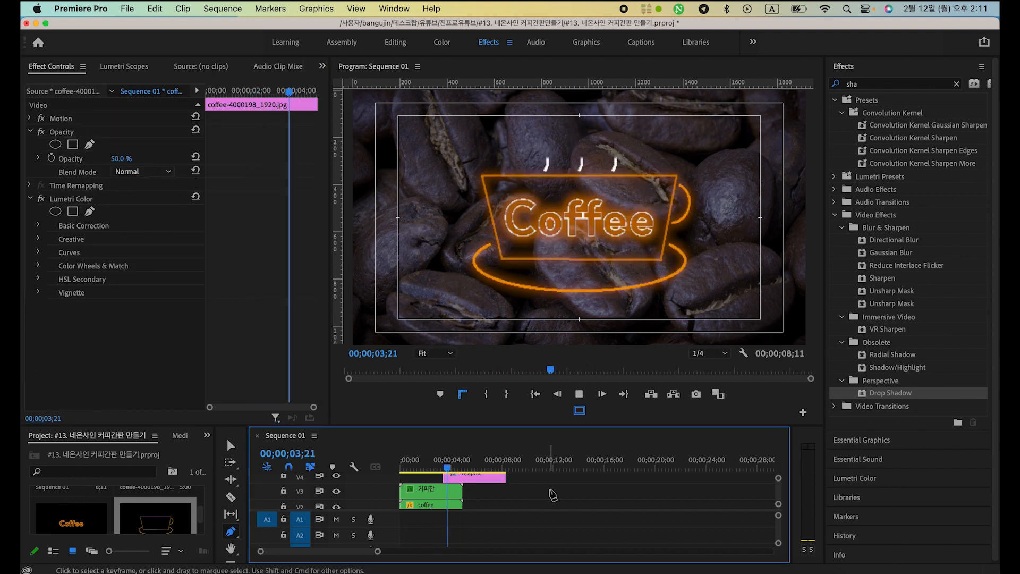
key("space")
scroll(551, 489, "right", 1)
left_click(419, 468)
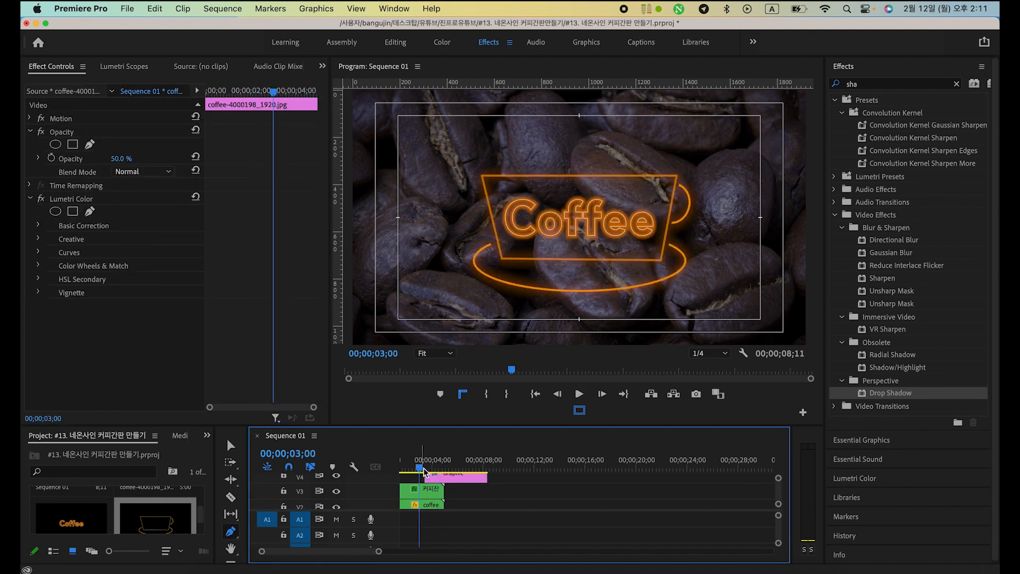
key("space")
key("space")
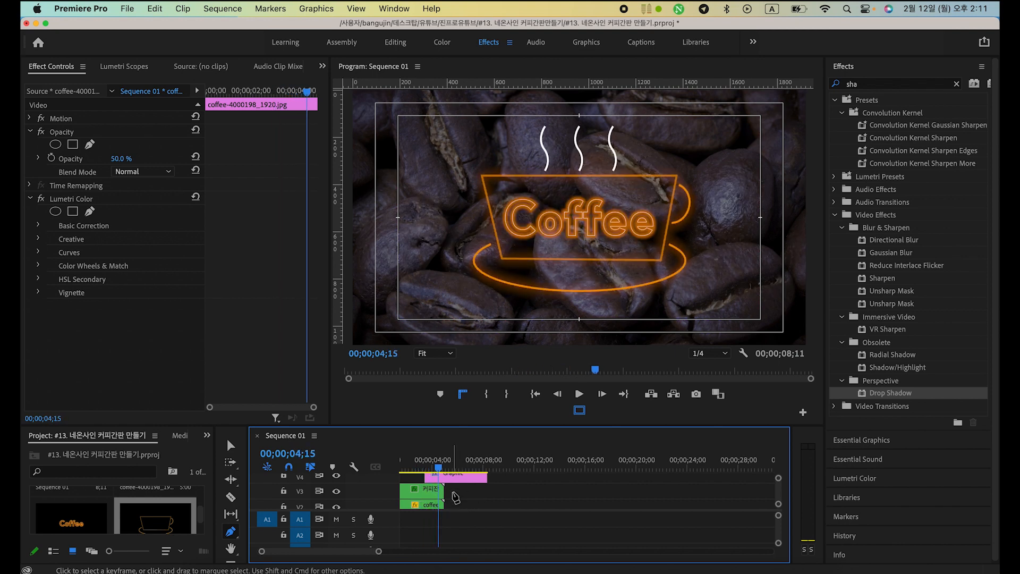
left_click(459, 477)
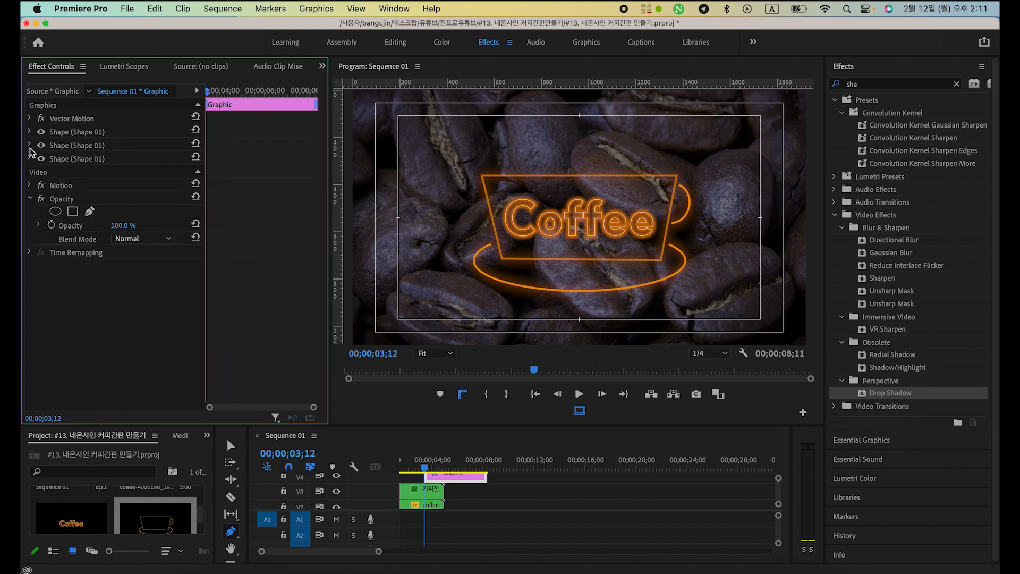
Shift both mask path keyframes of the middle steam line to start at about 00;00;04;11, and play the sequence to review.
left_click(30, 144)
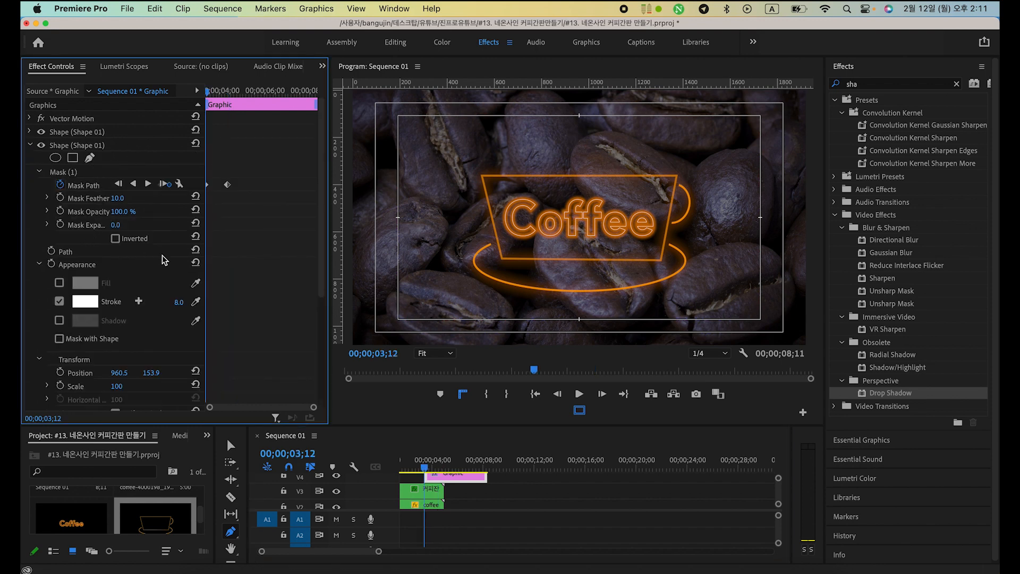
left_click_drag(237, 200, 182, 162)
left_click_drag(209, 190, 229, 190)
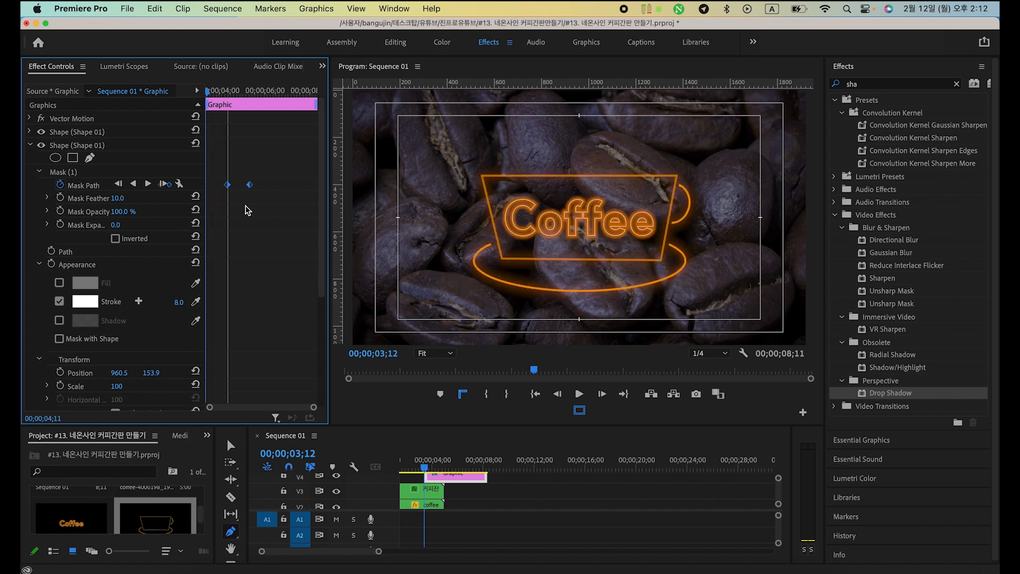
left_click_drag(424, 471, 419, 472)
key("space")
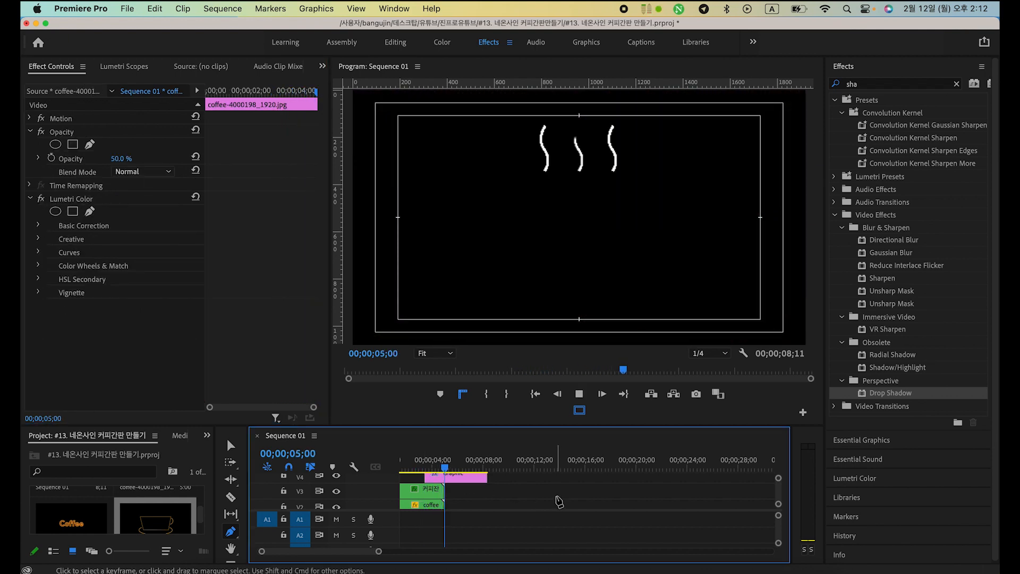
key("space")
Shift the middle steam line's two mask path keyframes earlier to start at about 00;00;03;29, and play the result.
left_click(451, 478)
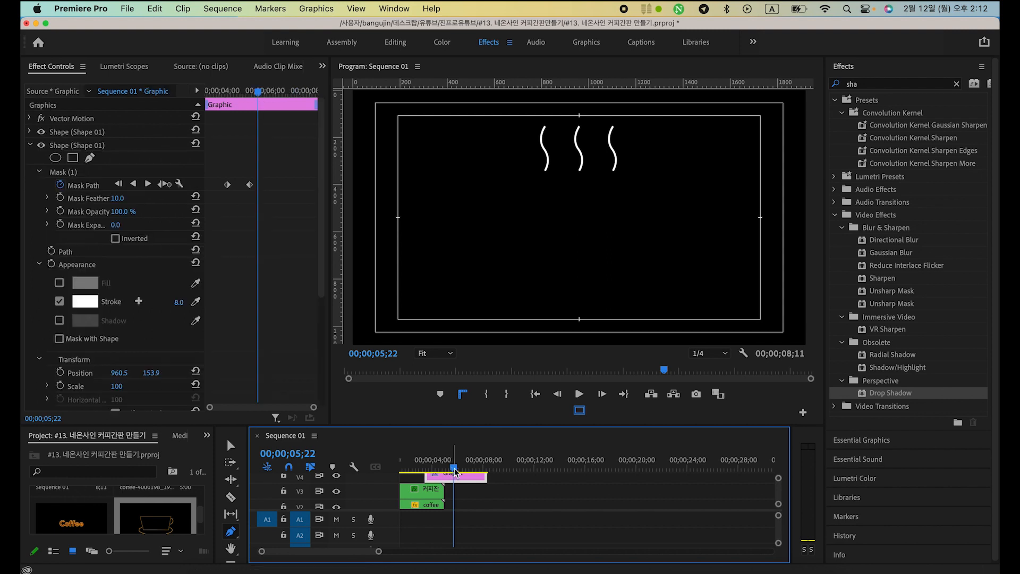
left_click_drag(281, 207, 218, 186)
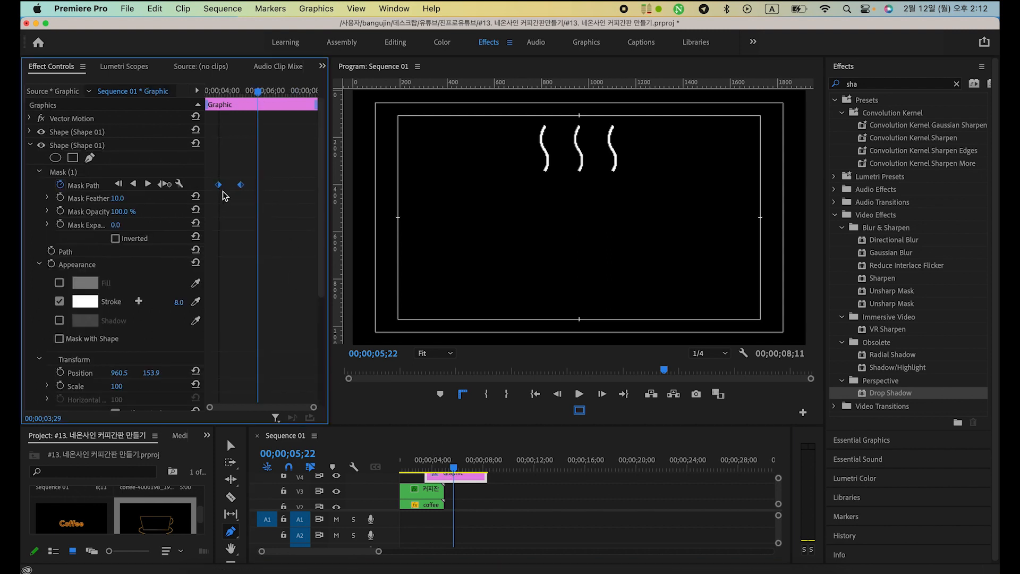
left_click_drag(427, 461, 421, 462)
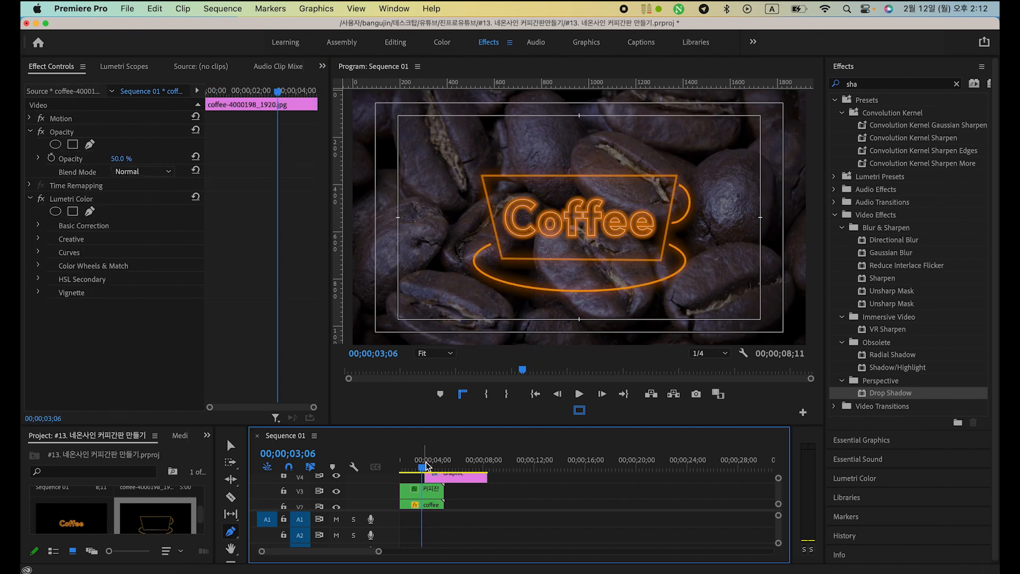
key("space")
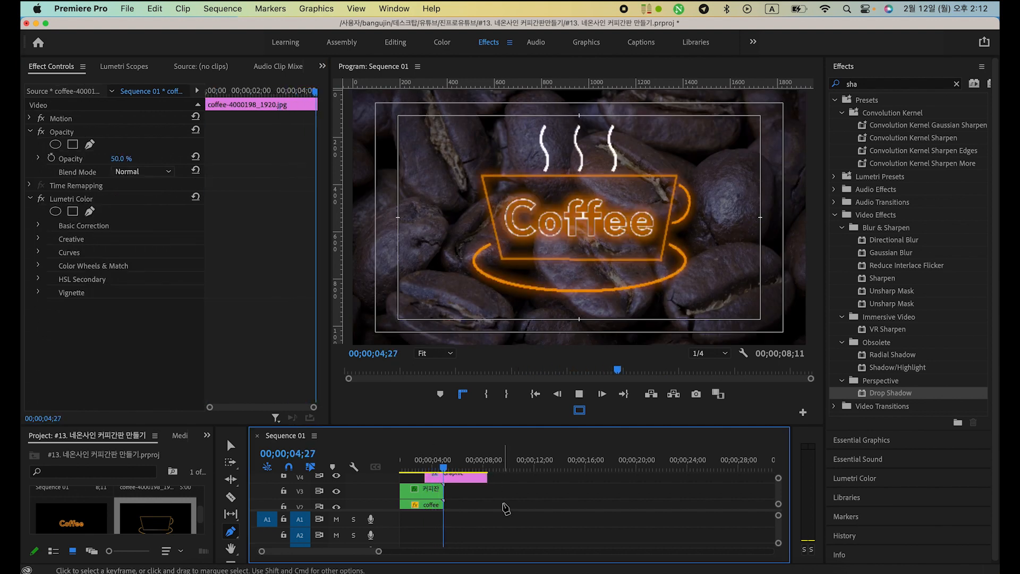
key("space")
Move the steam graphic clip to the start of the sequence and play from the beginning to check its timing.
left_click(471, 479)
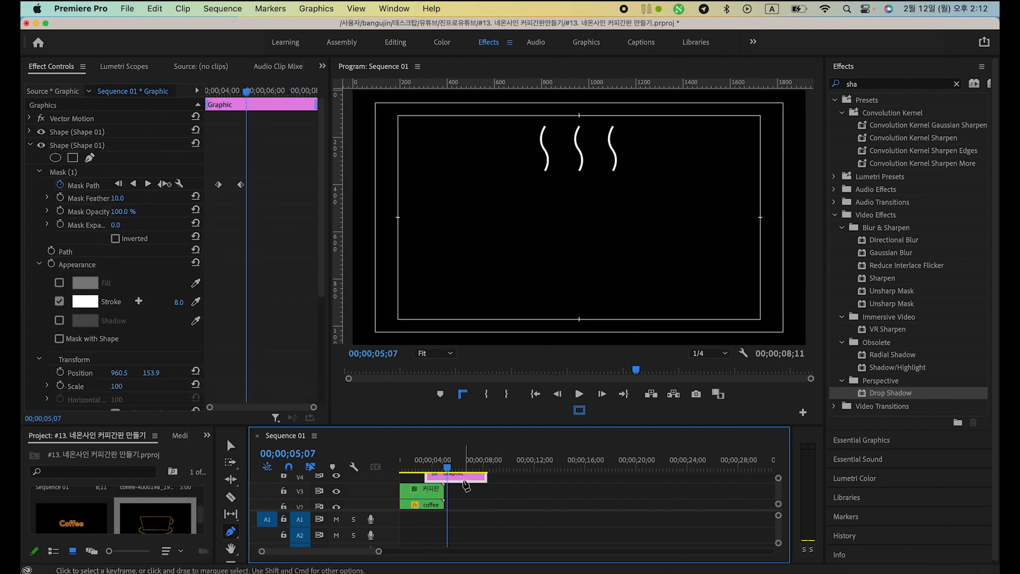
scroll(478, 486, "up", 1)
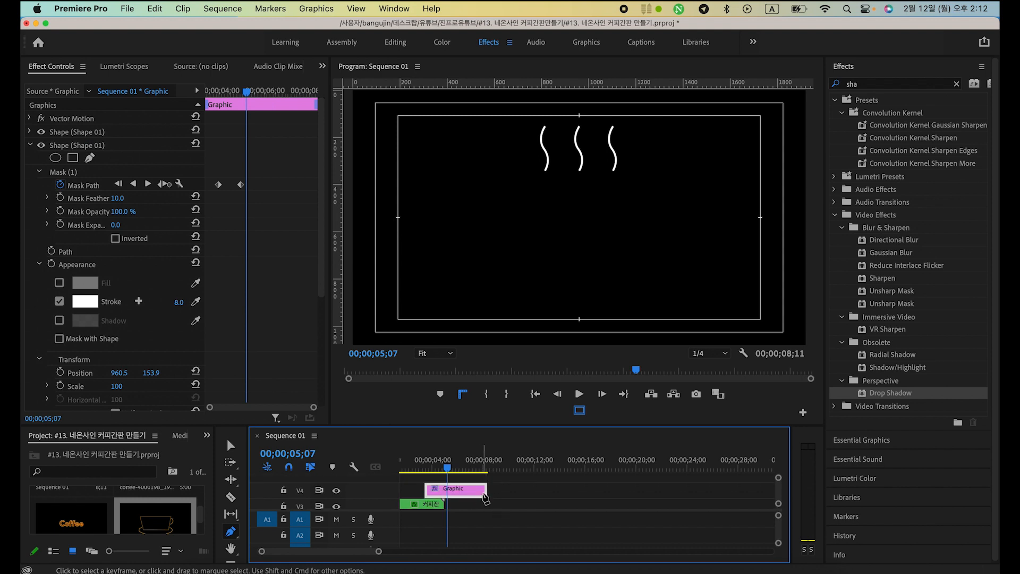
key("v")
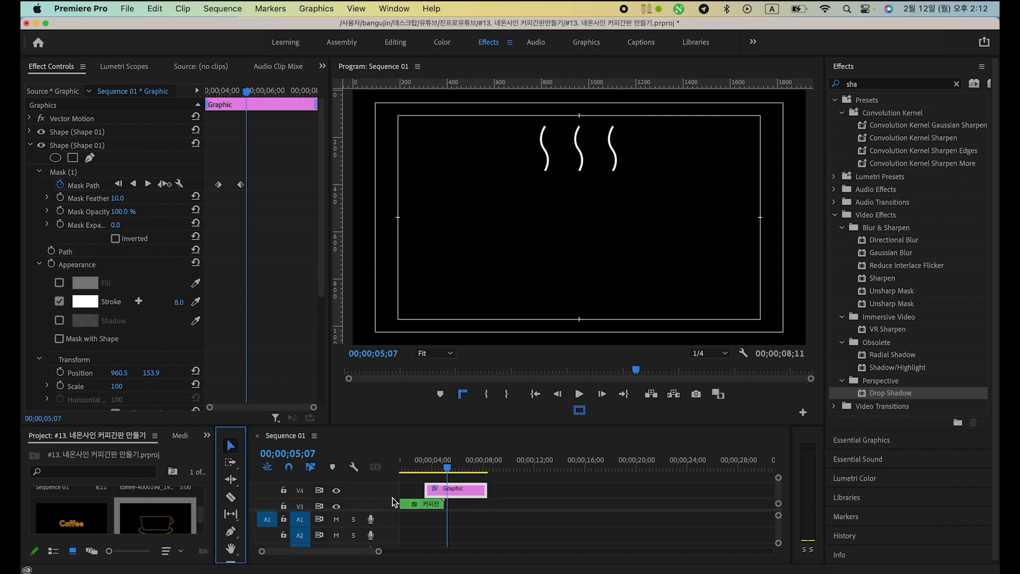
left_click_drag(461, 492, 307, 460)
key("Home")
key("space")
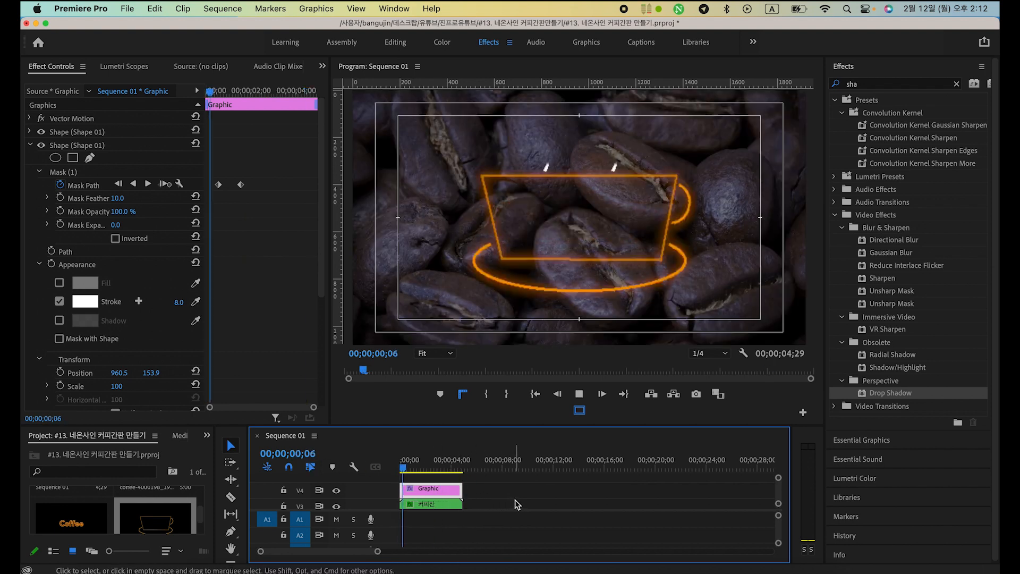
key("space")
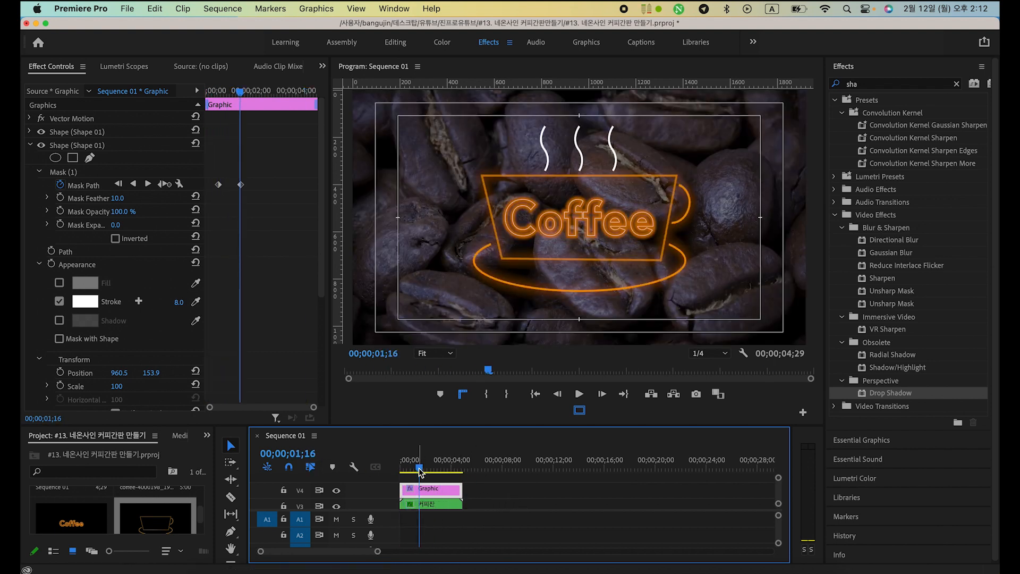
key("Home")
key("space")
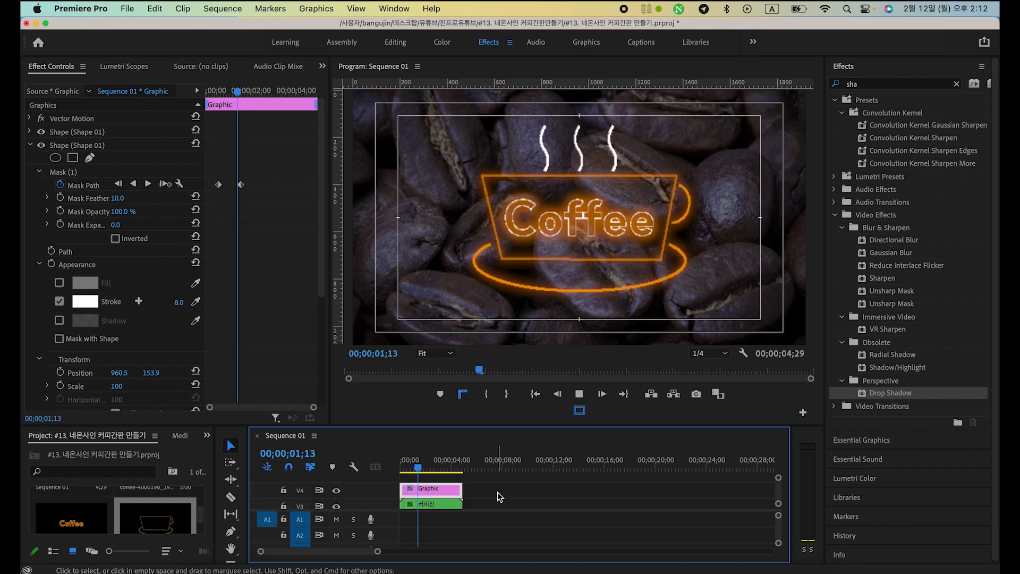
key("space")
Move the steam graphic clip to start at 00;00;01;01 and trim its end to align with the end of the 커피잔 clip.
mouse_move(424, 467)
left_mouse_down()
mouse_move(399, 465)
mouse_move(418, 470)
left_mouse_up()
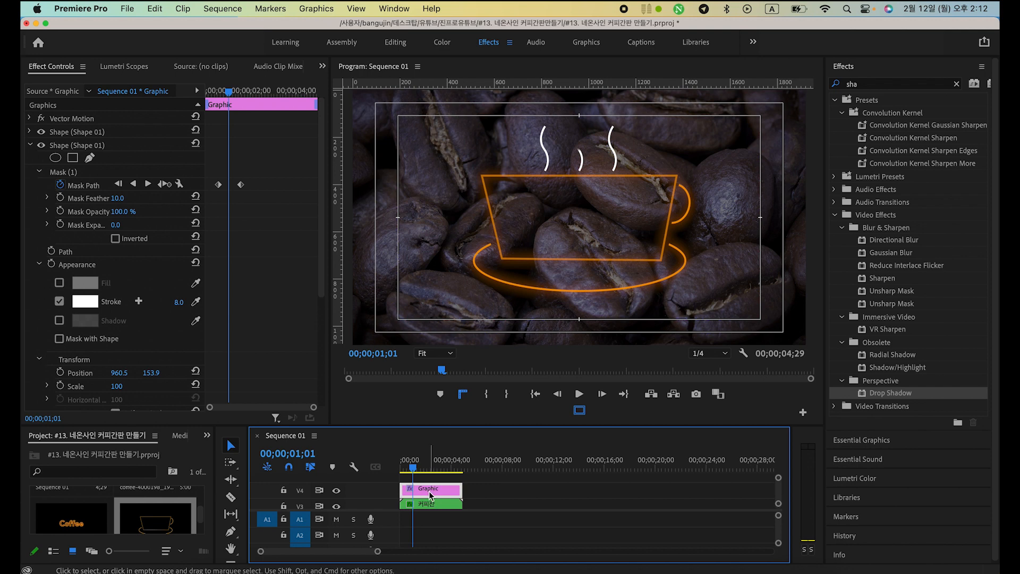
left_click_drag(431, 495, 438, 496)
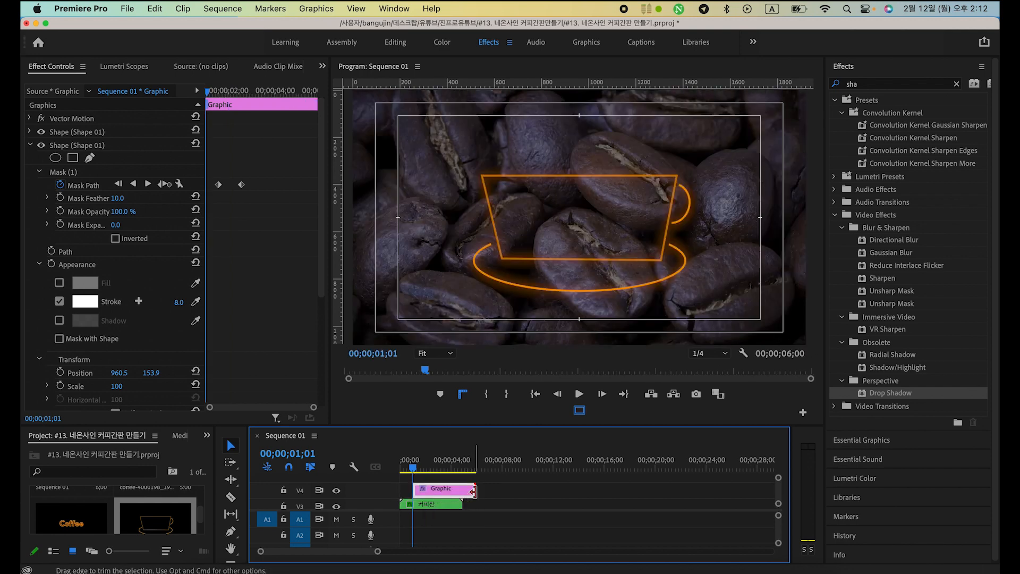
left_click_drag(470, 491, 472, 487)
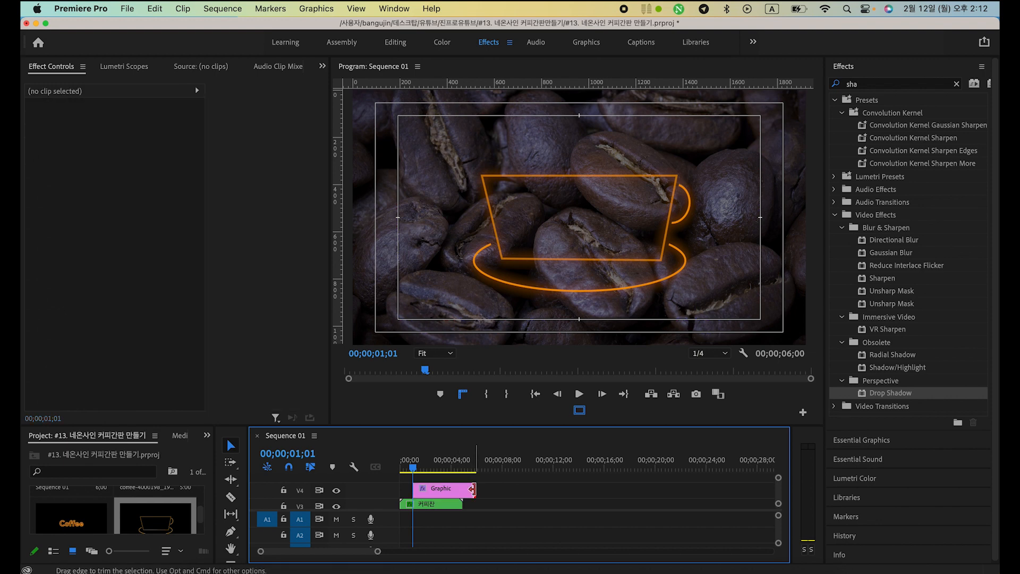
left_click_drag(472, 489, 399, 470)
Play the sequence from the beginning to review the delayed steam against the cup and Coffee text.
key("space")
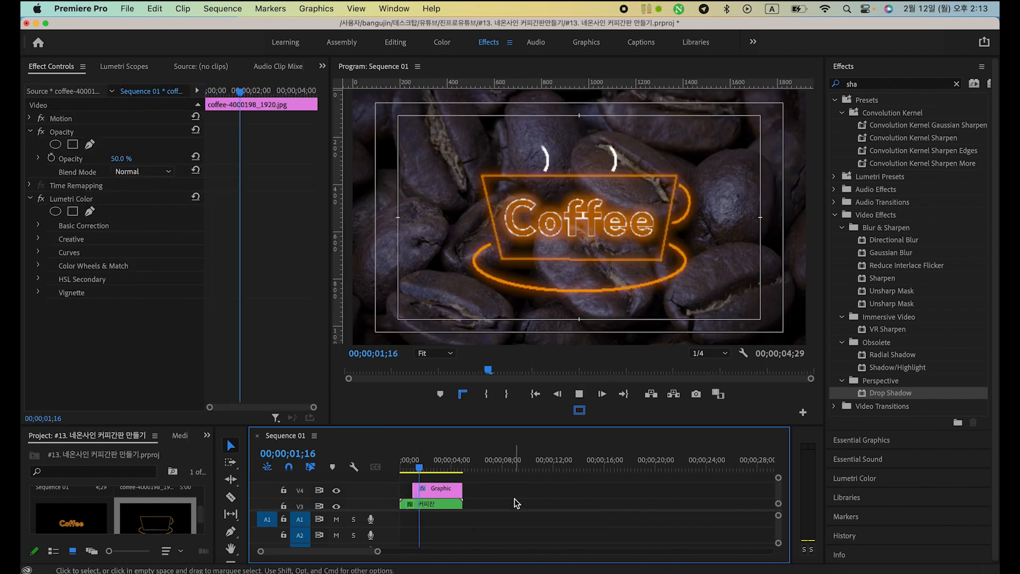
left_click(419, 466)
key("space")
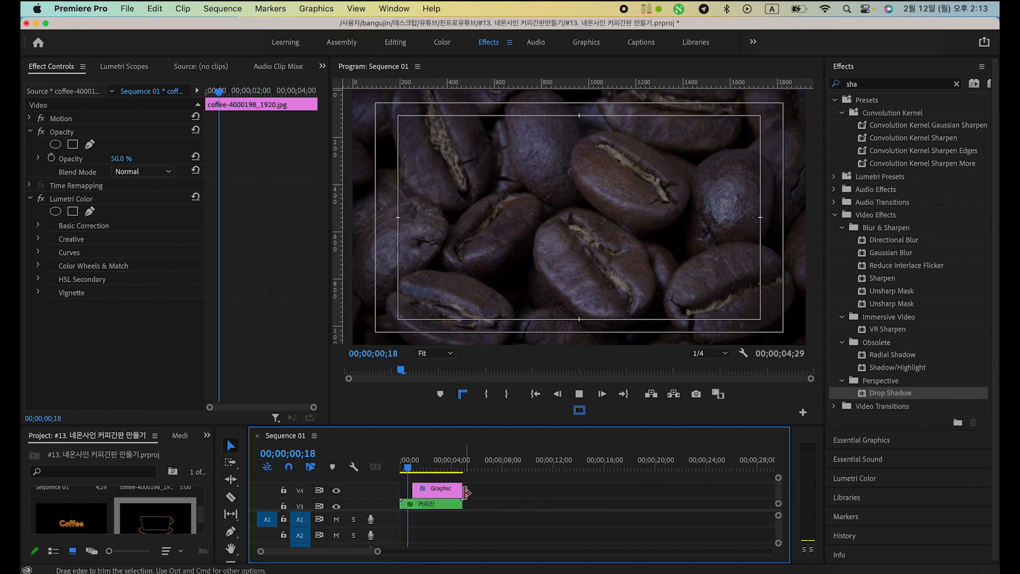
key("space")
key("space")
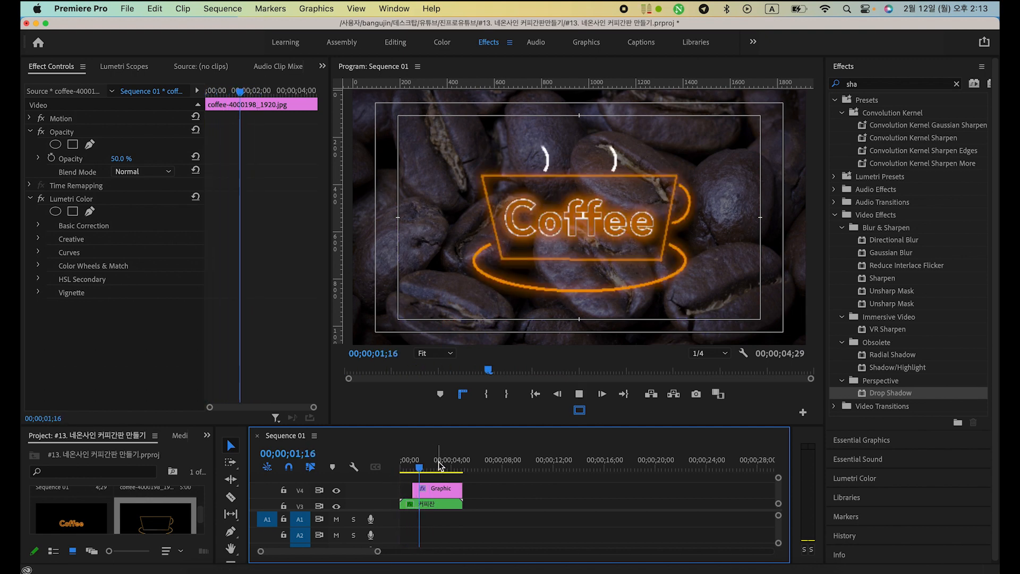
key("space")
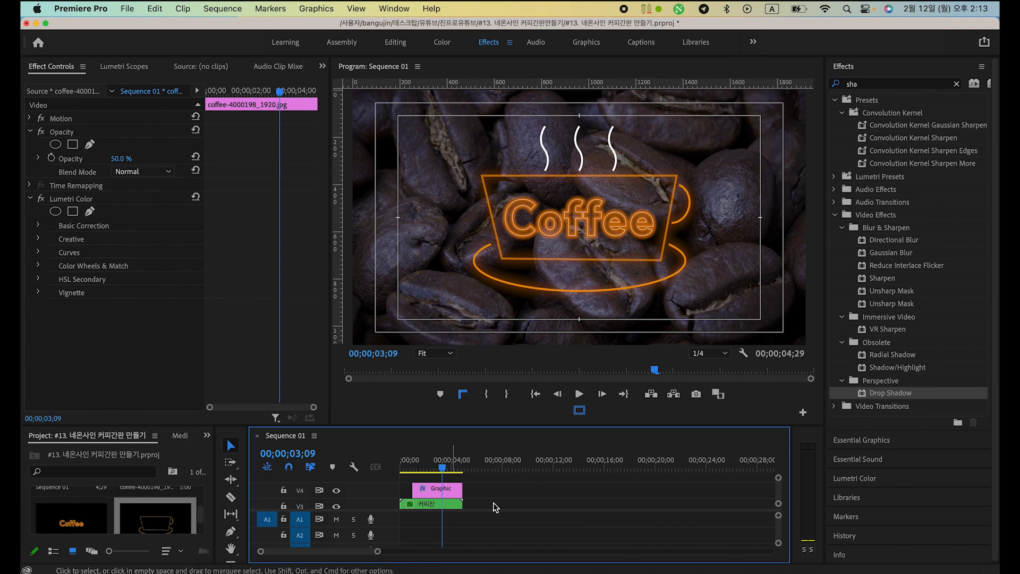
Copy the Drop Shadow effect from the 커피잔 clip and paste it onto the steam graphic clip.
scroll(526, 503, "down", 2)
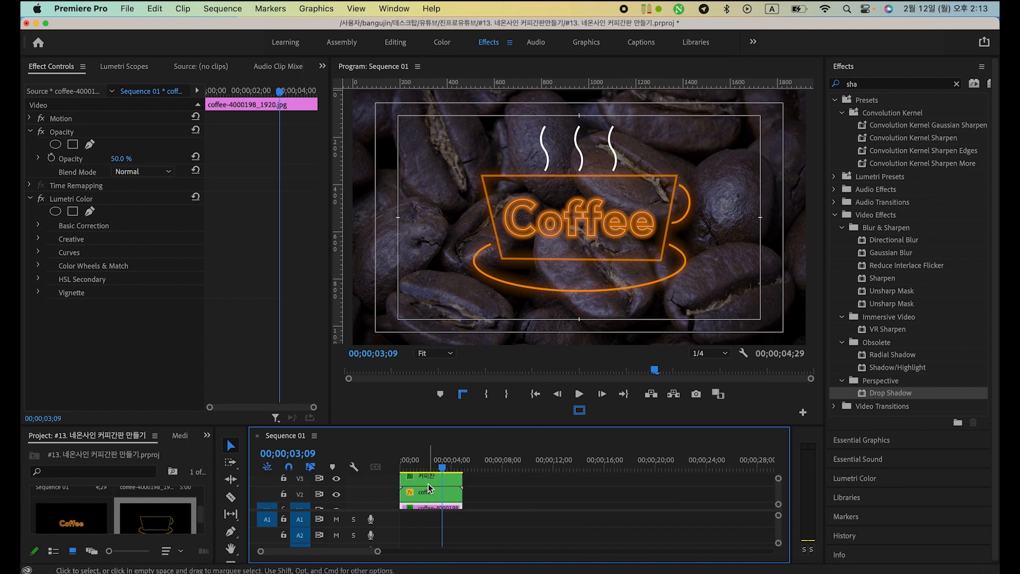
double_click(423, 482)
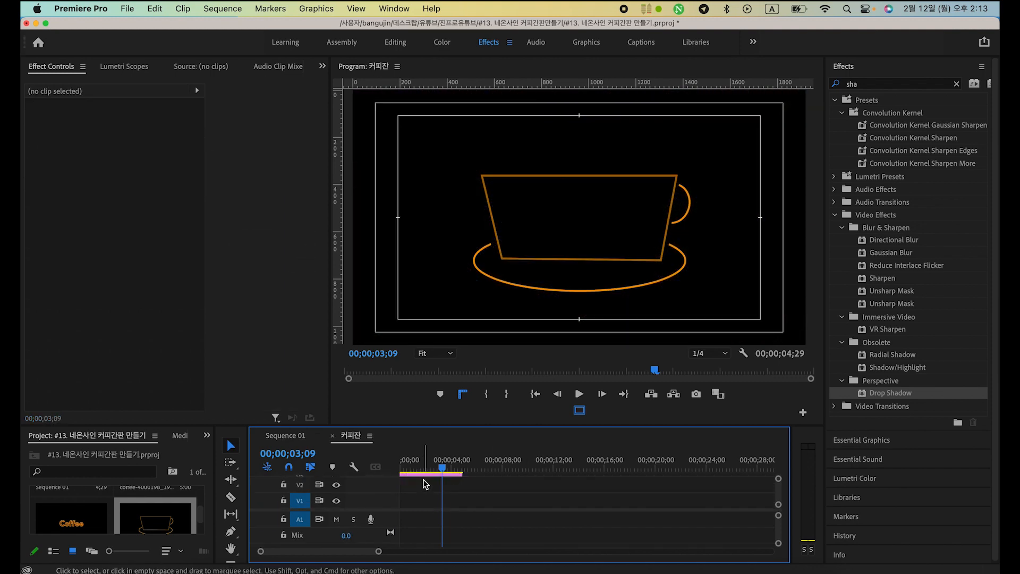
left_click(298, 439)
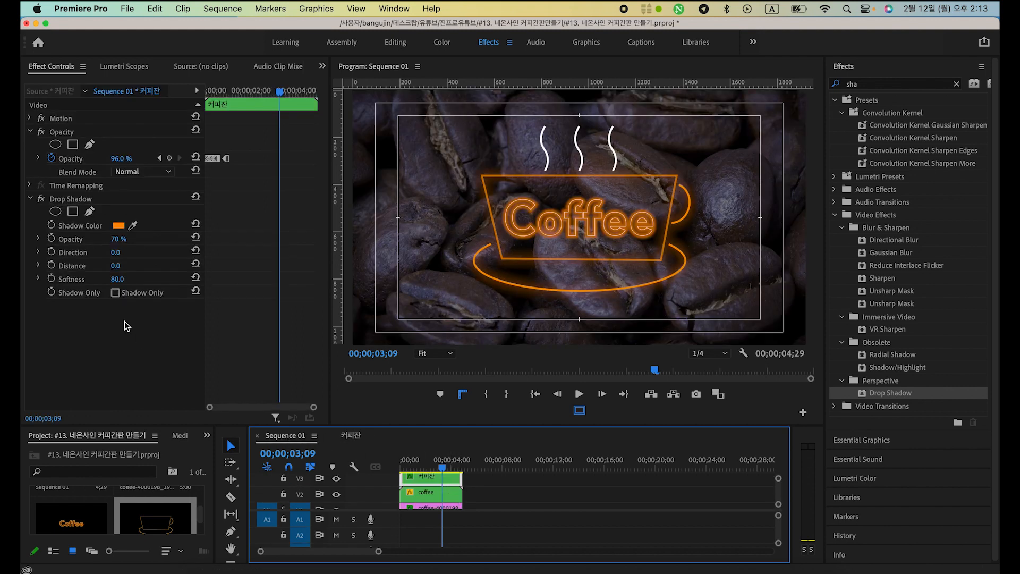
left_click(72, 200)
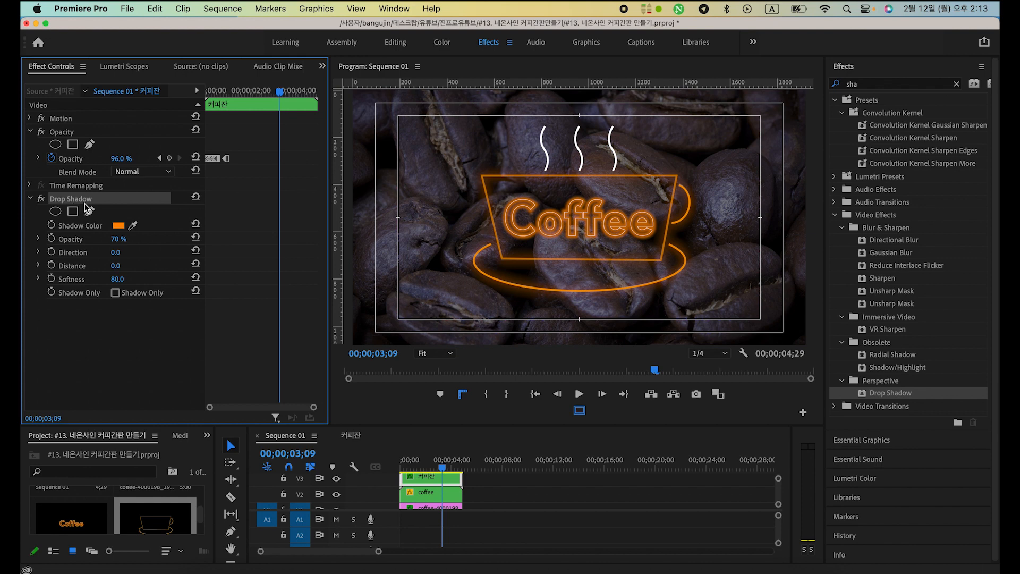
scroll(521, 492, "up", 2)
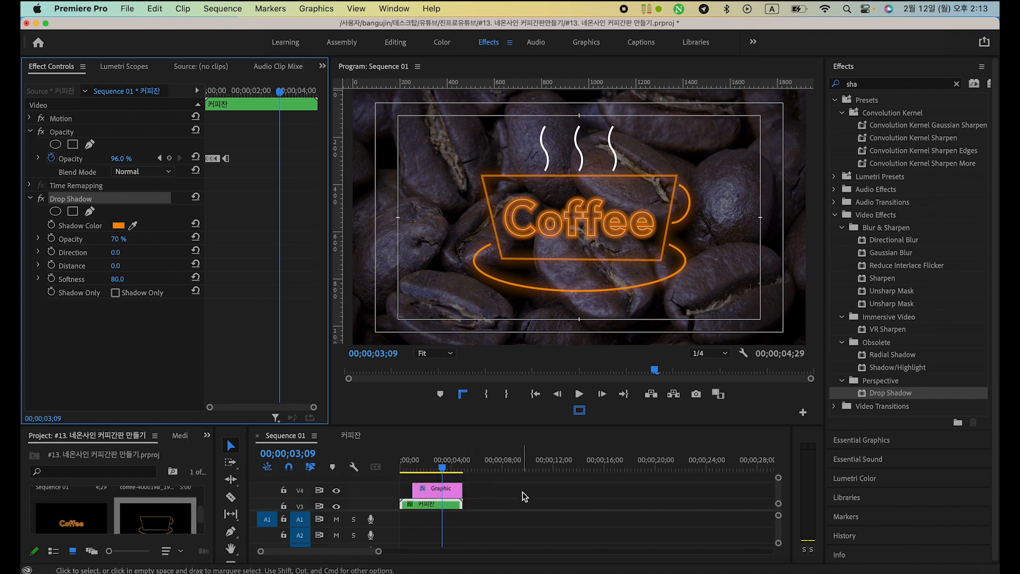
left_click(433, 492)
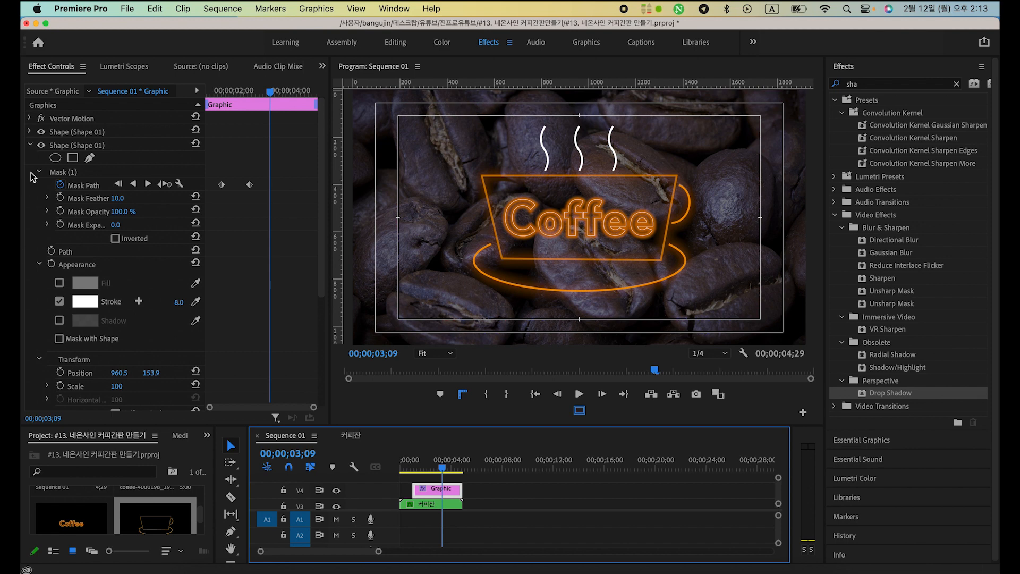
key("super+v")
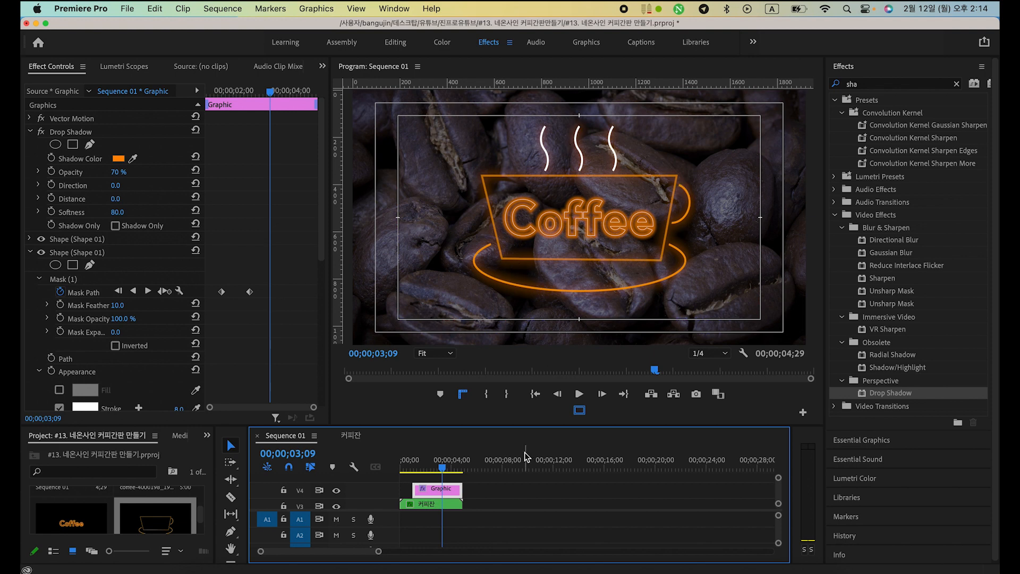
Hide the safe margins in the preview and play the sequence from the start to review the finished neon sign.
key("Home")
key("space")
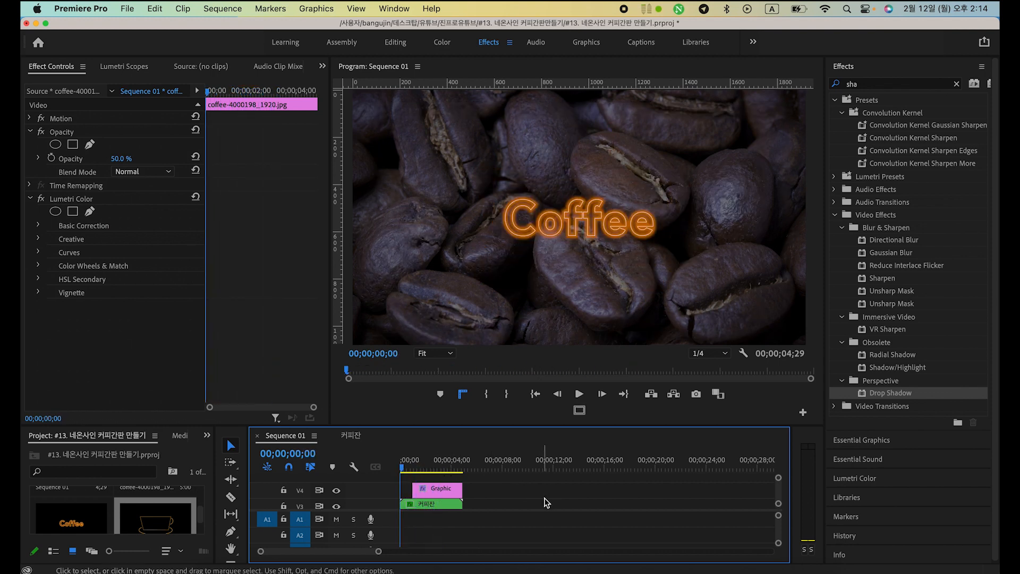
key("Home")
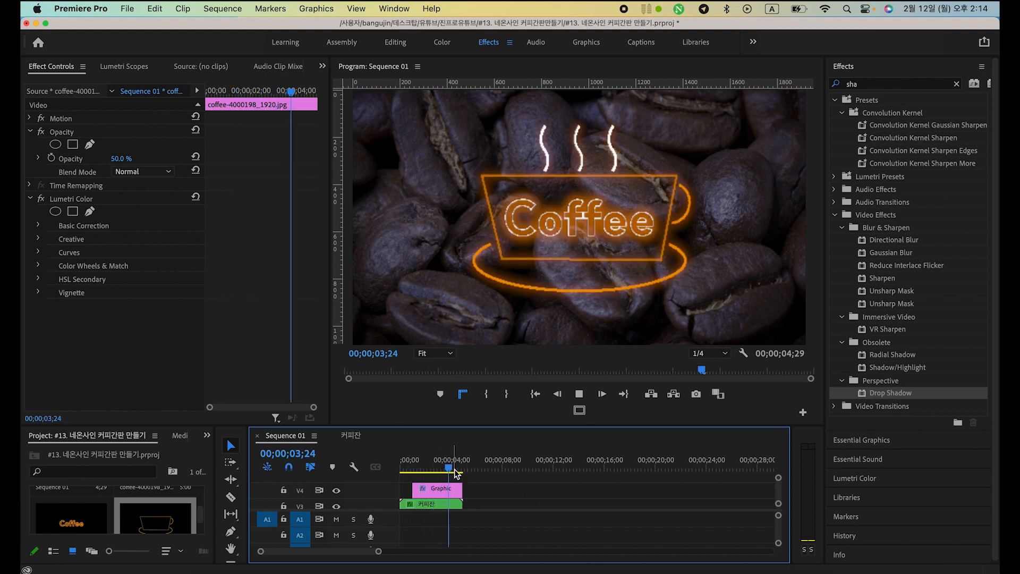
key("Home")
key("space")
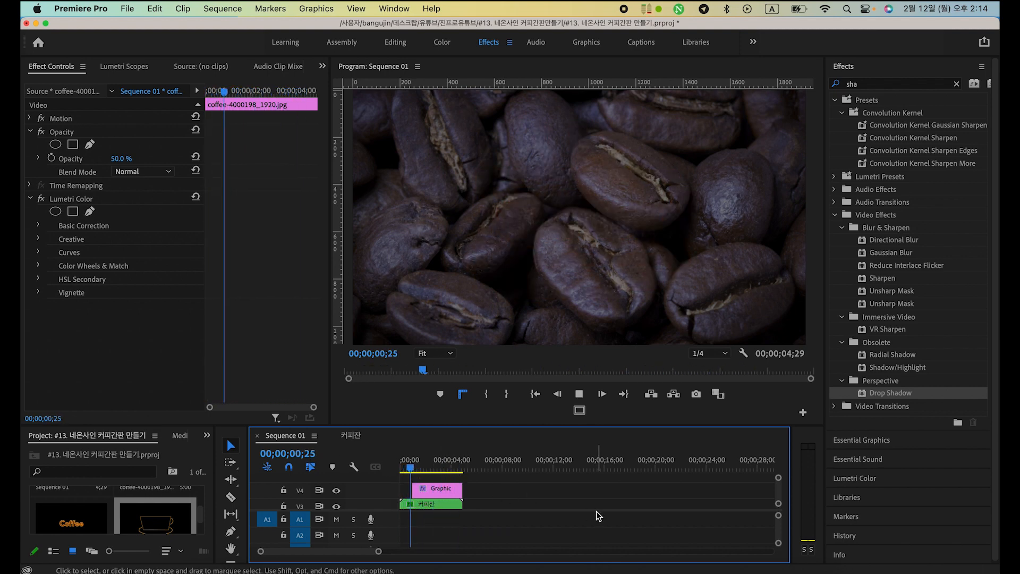